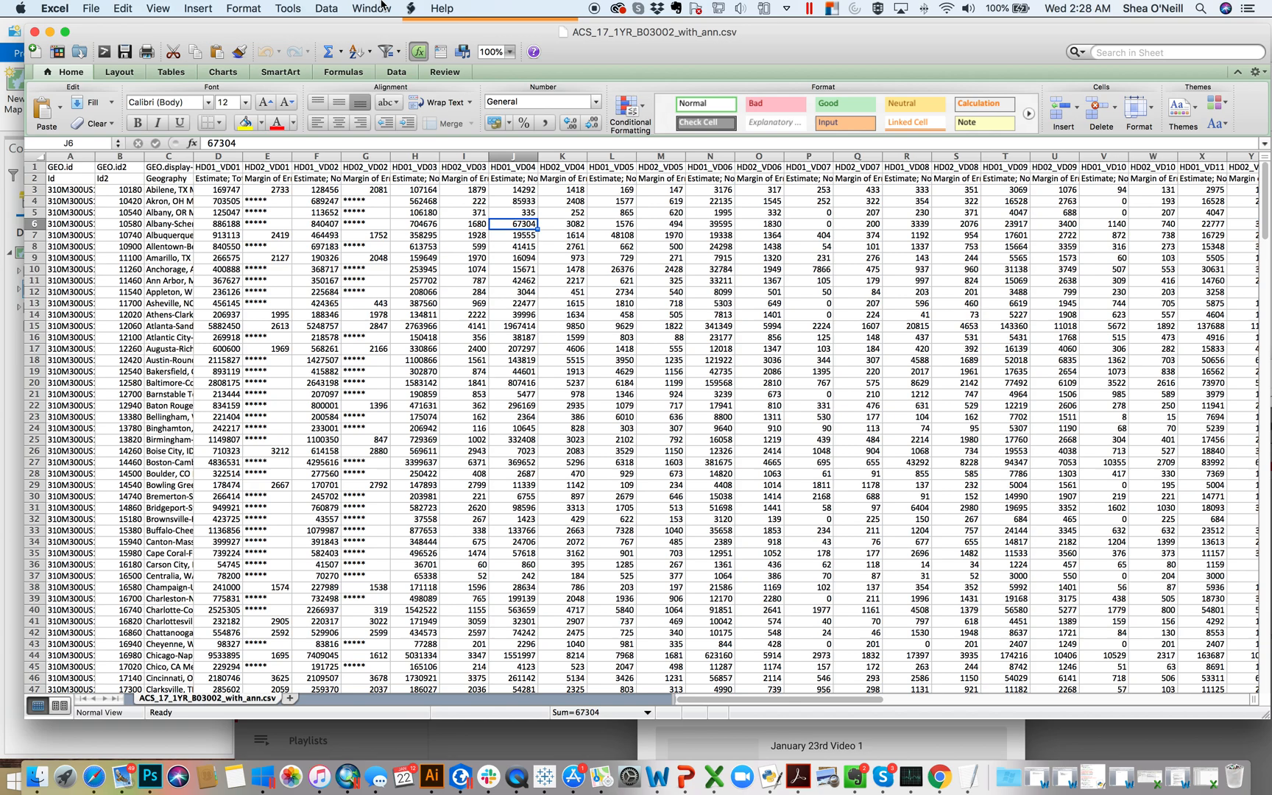
click(283, 246)
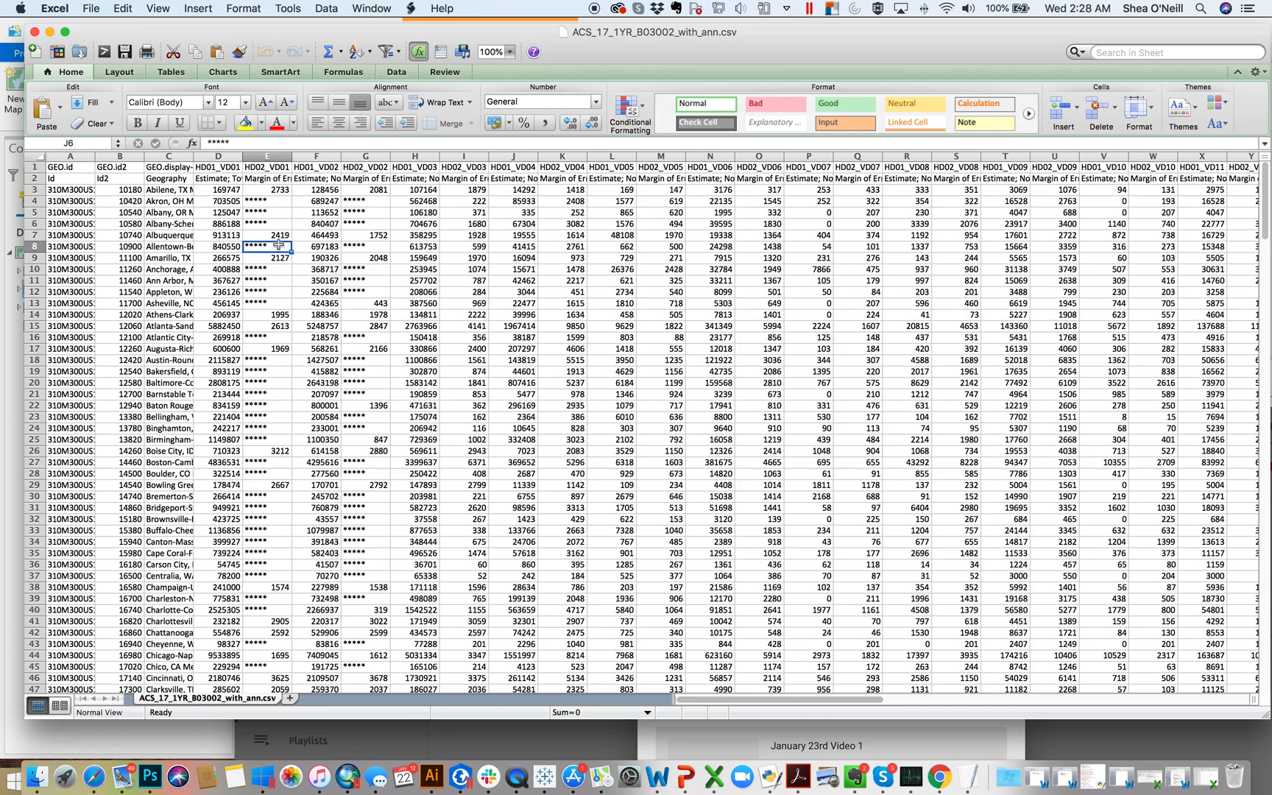
click(163, 247)
click(304, 306)
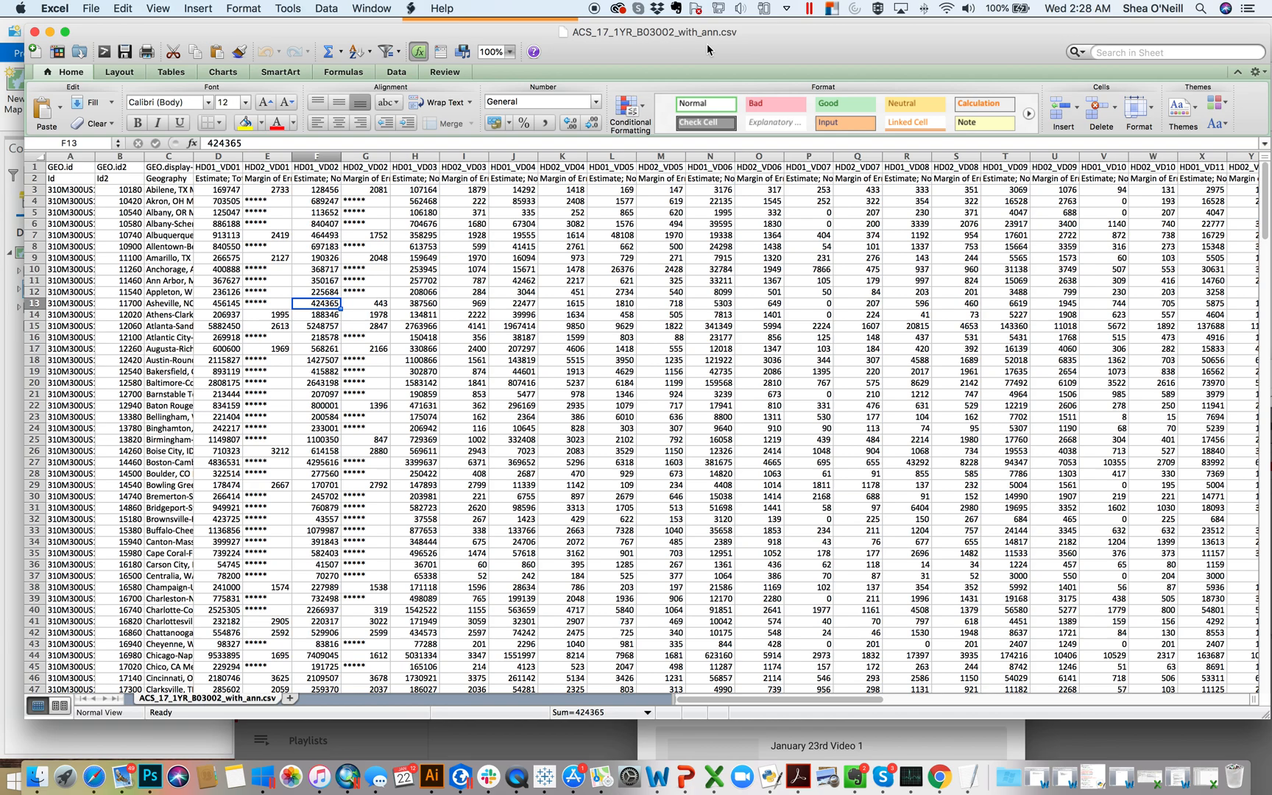
Step: Save the file to the Desktop as an Excel Workbook (.xlsx) named "Race and Ethnicity Data"
click(94, 8)
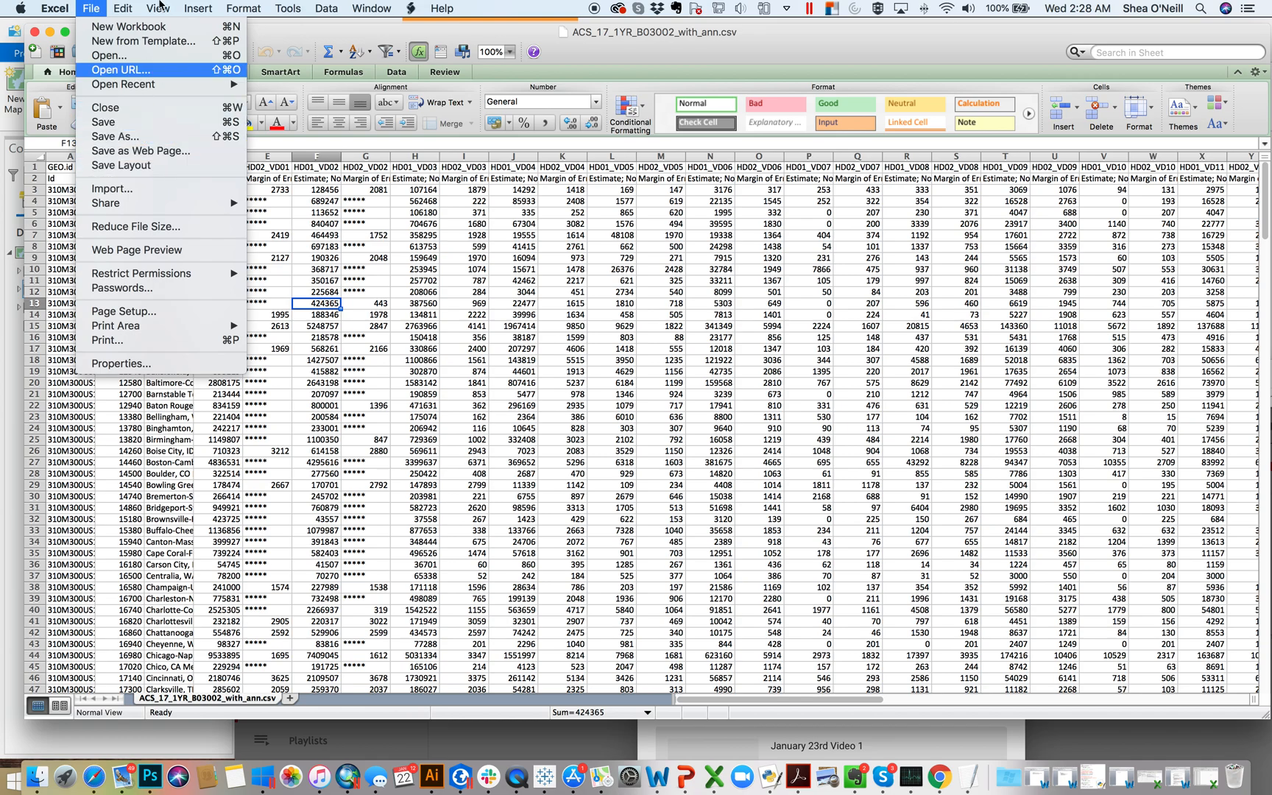
click(125, 137)
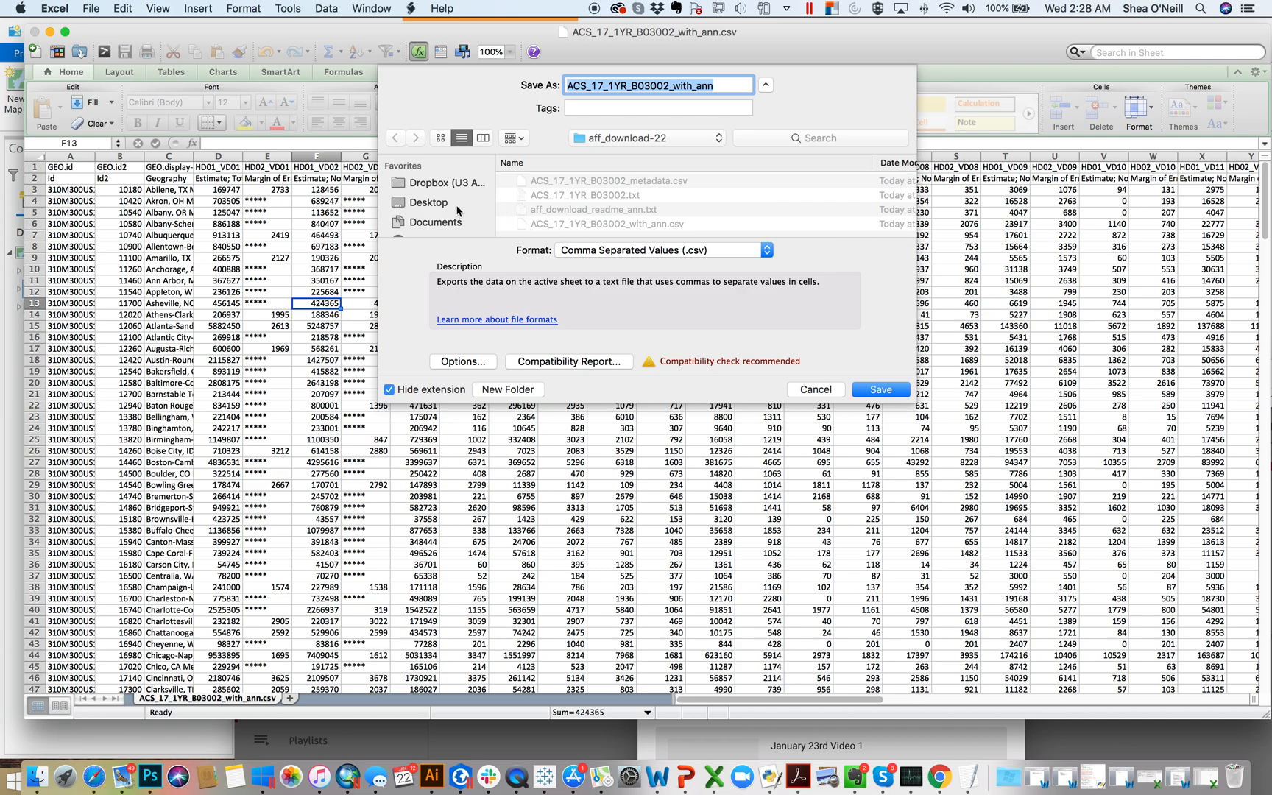
click(436, 202)
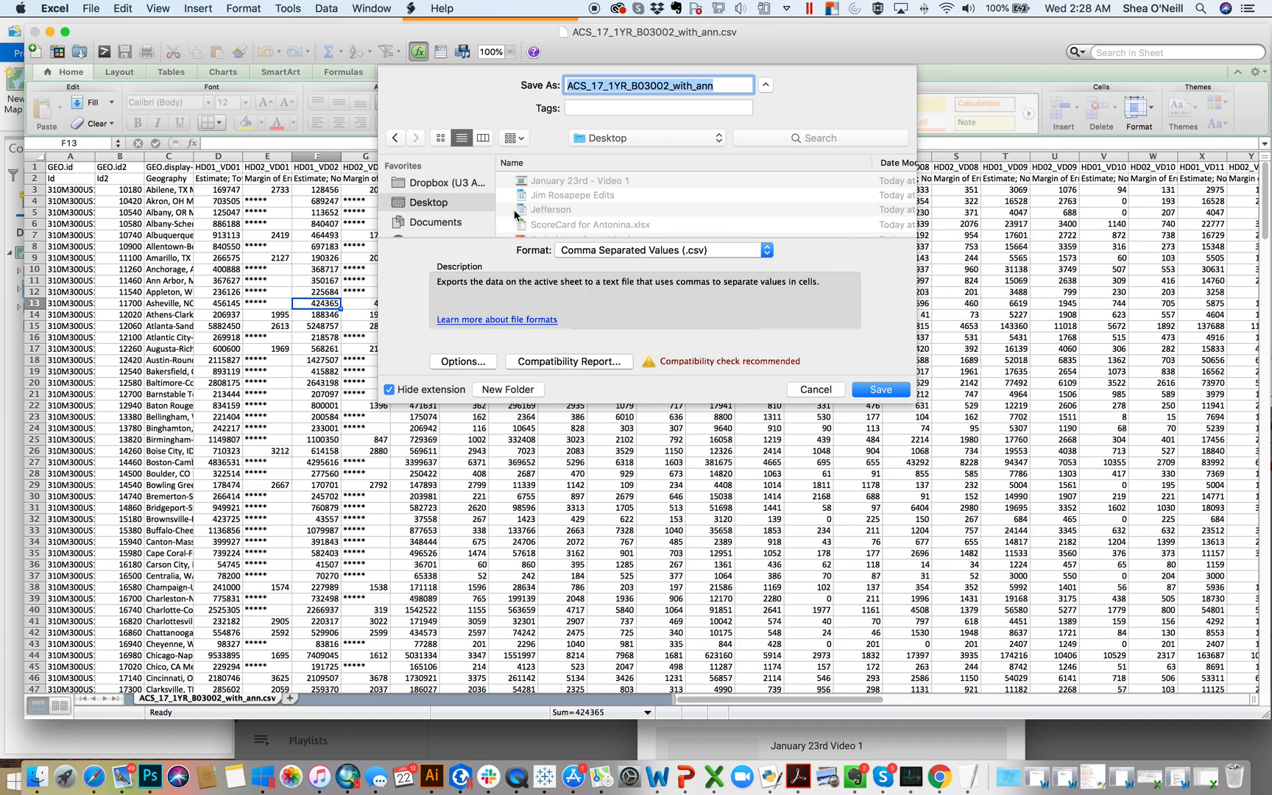
click(627, 253)
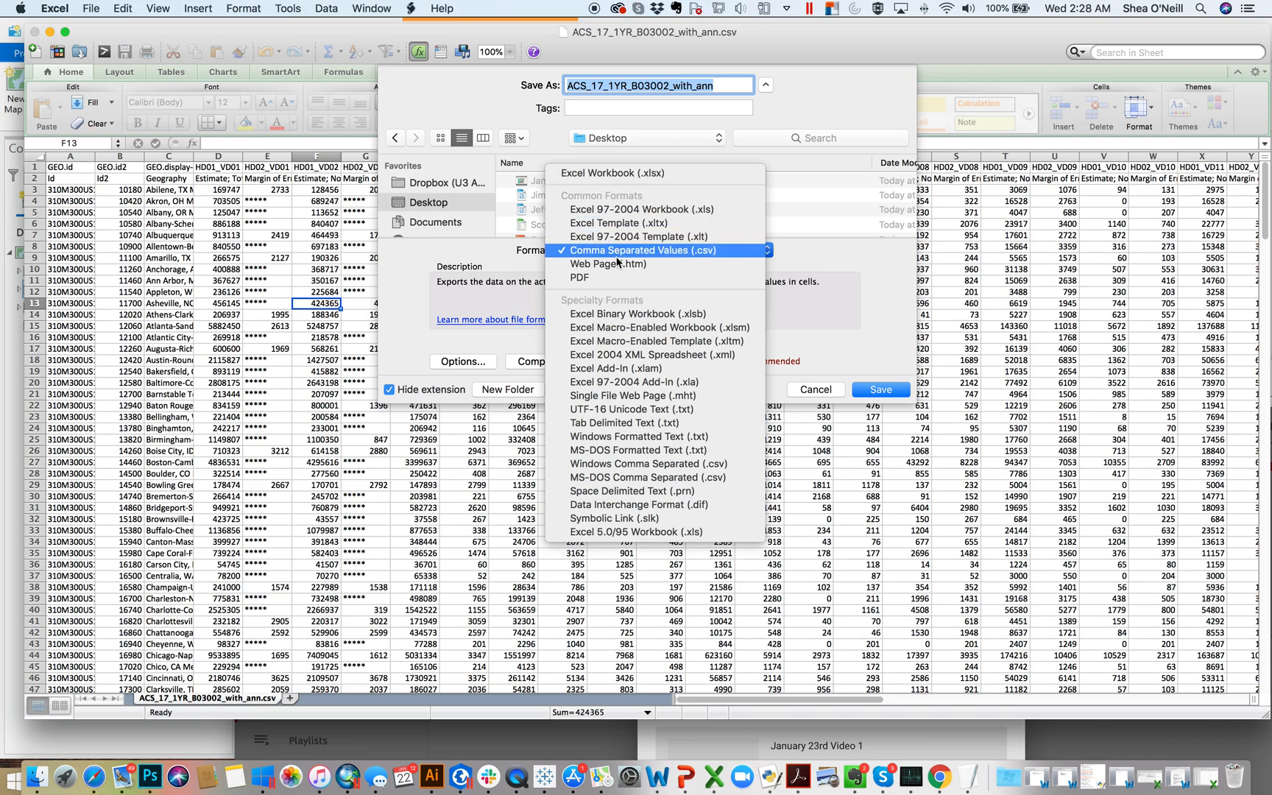
click(627, 174)
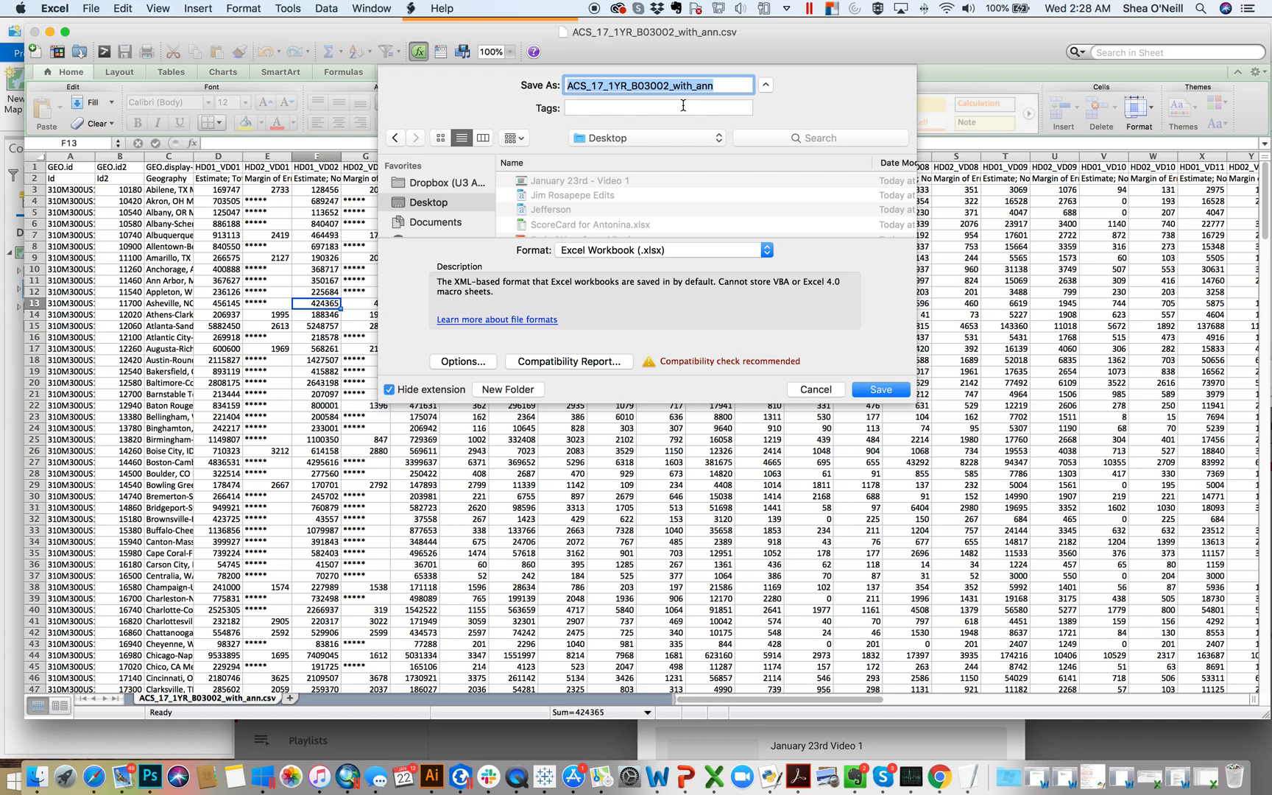
double_click(719, 86)
text(Race and )
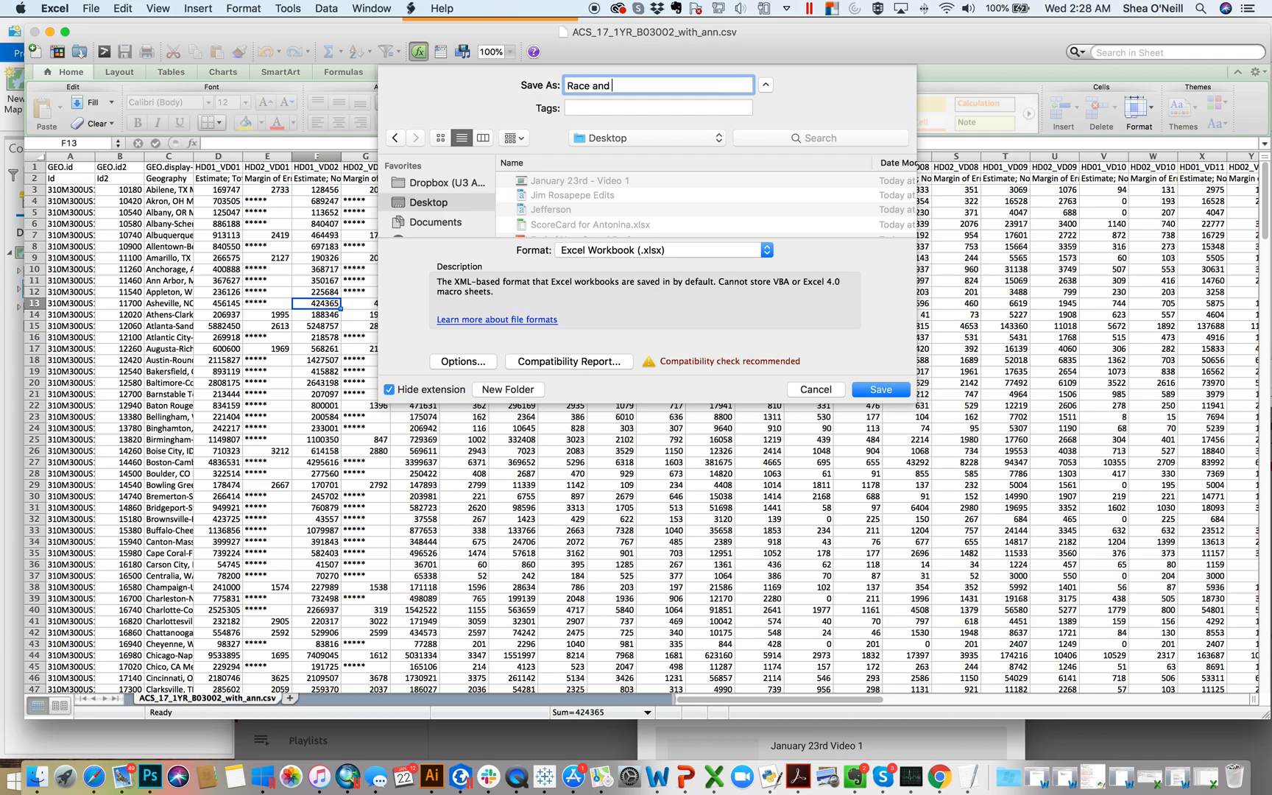
text(Ethnicity Data)
click(905, 390)
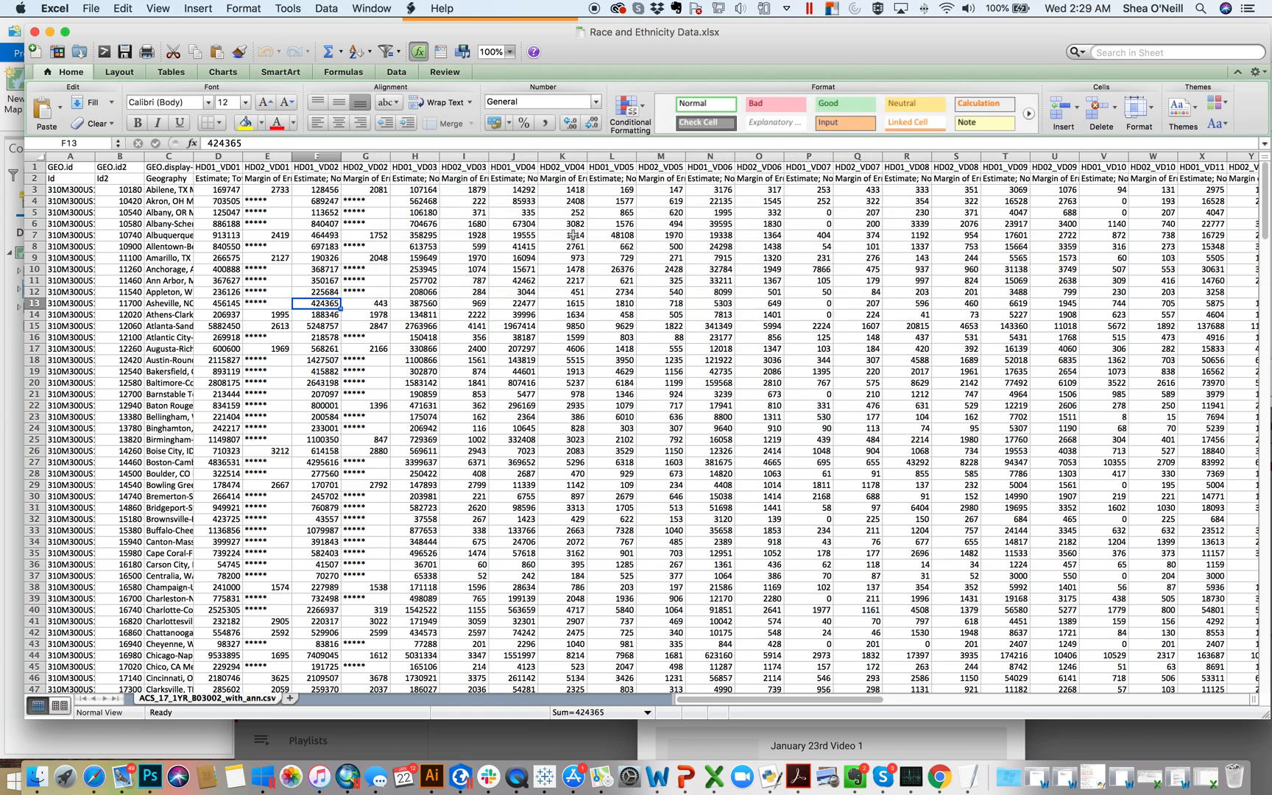
Step: Look through the metro areas listed in the Geography column
click(168, 180)
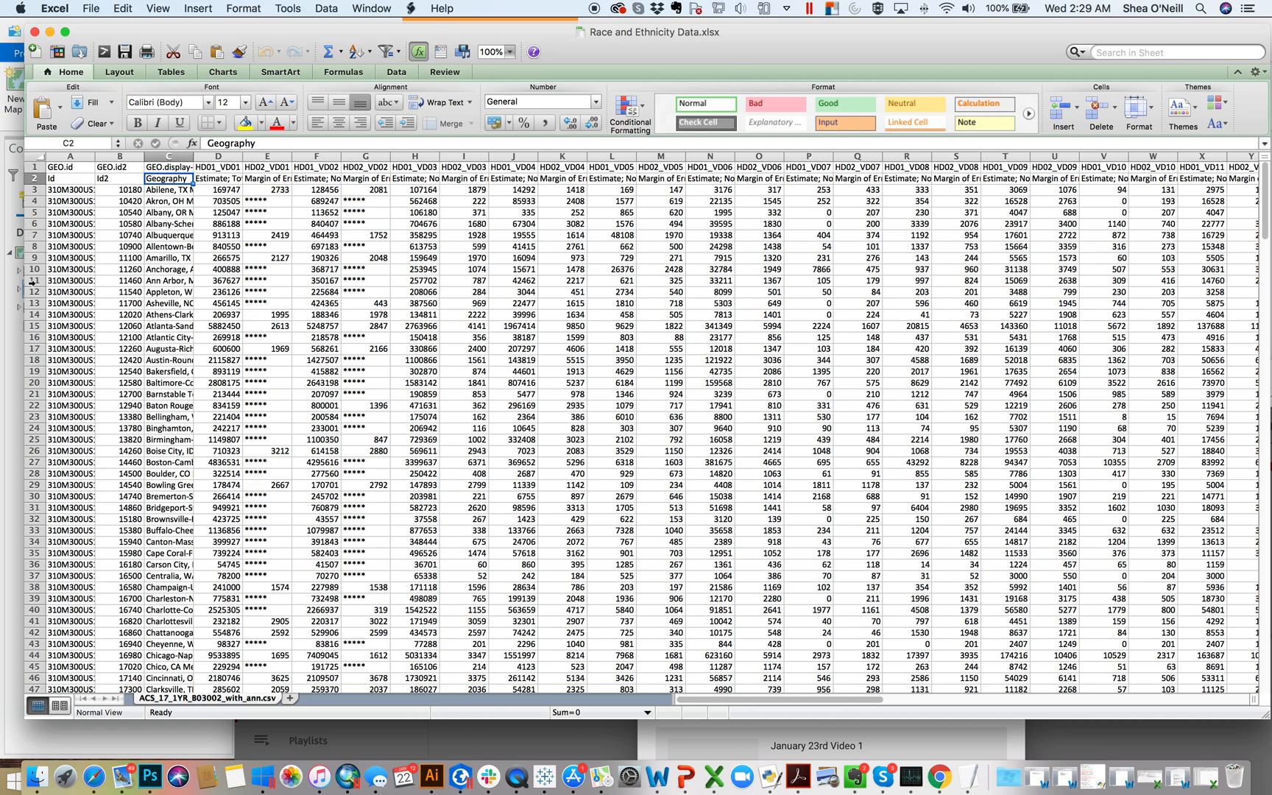
mouse_move(38, 195)
mouse_down()
mouse_move(39, 281)
mouse_move(35, 201)
mouse_up()
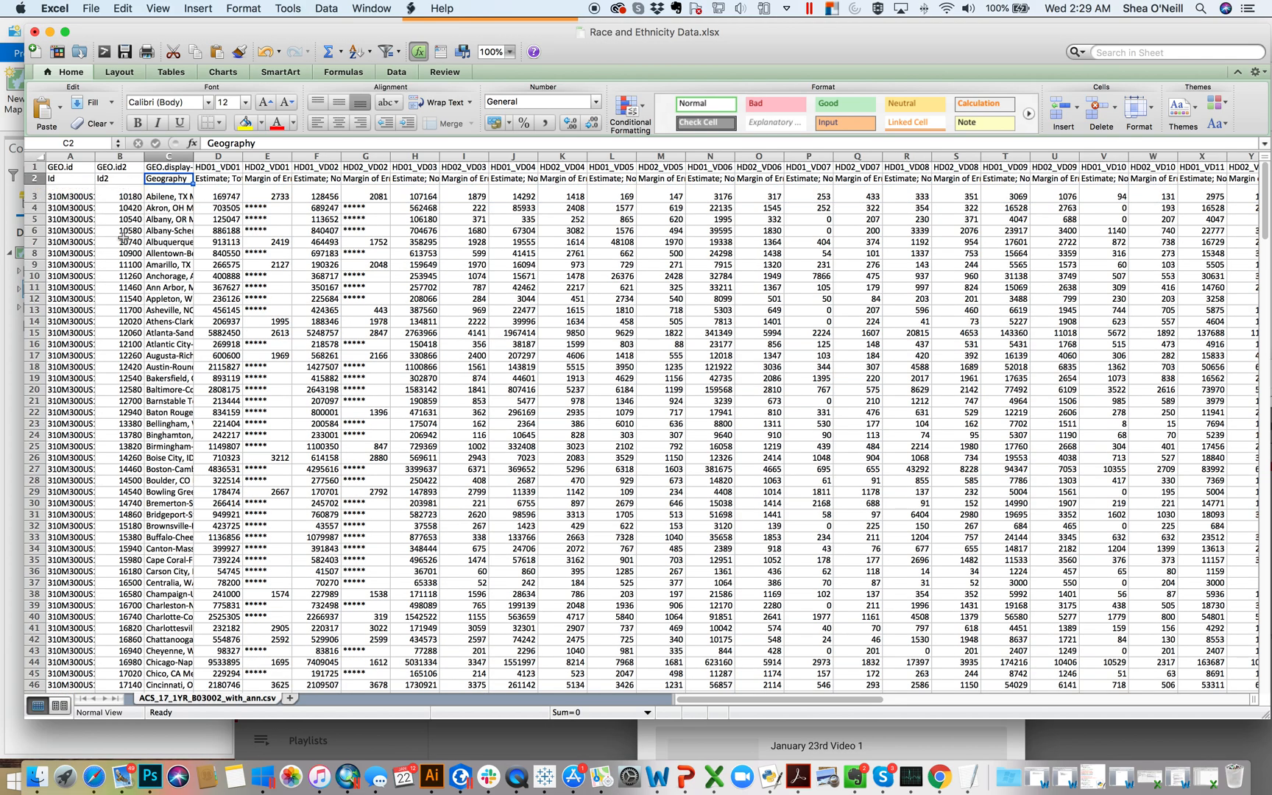
drag(158, 220, 166, 371)
scroll(73, 436, down, 20)
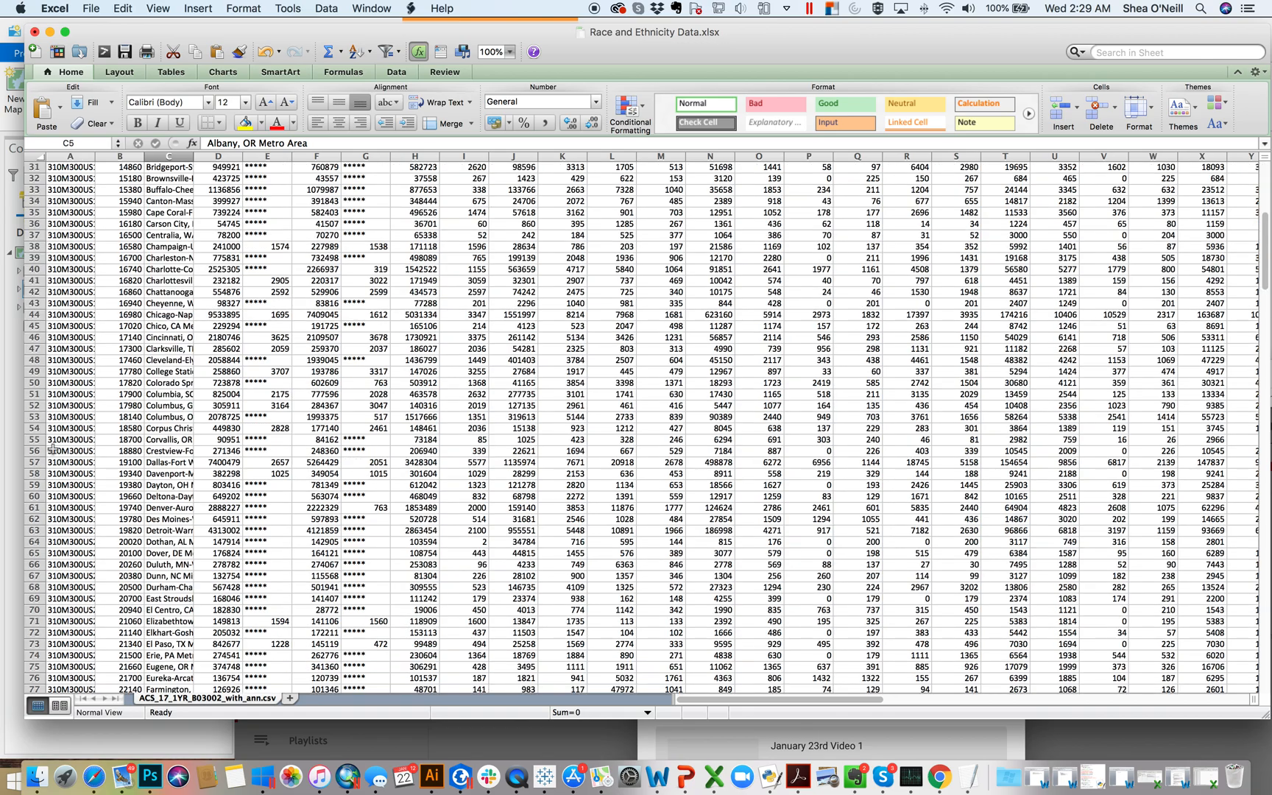
scroll(59, 438, up, 20)
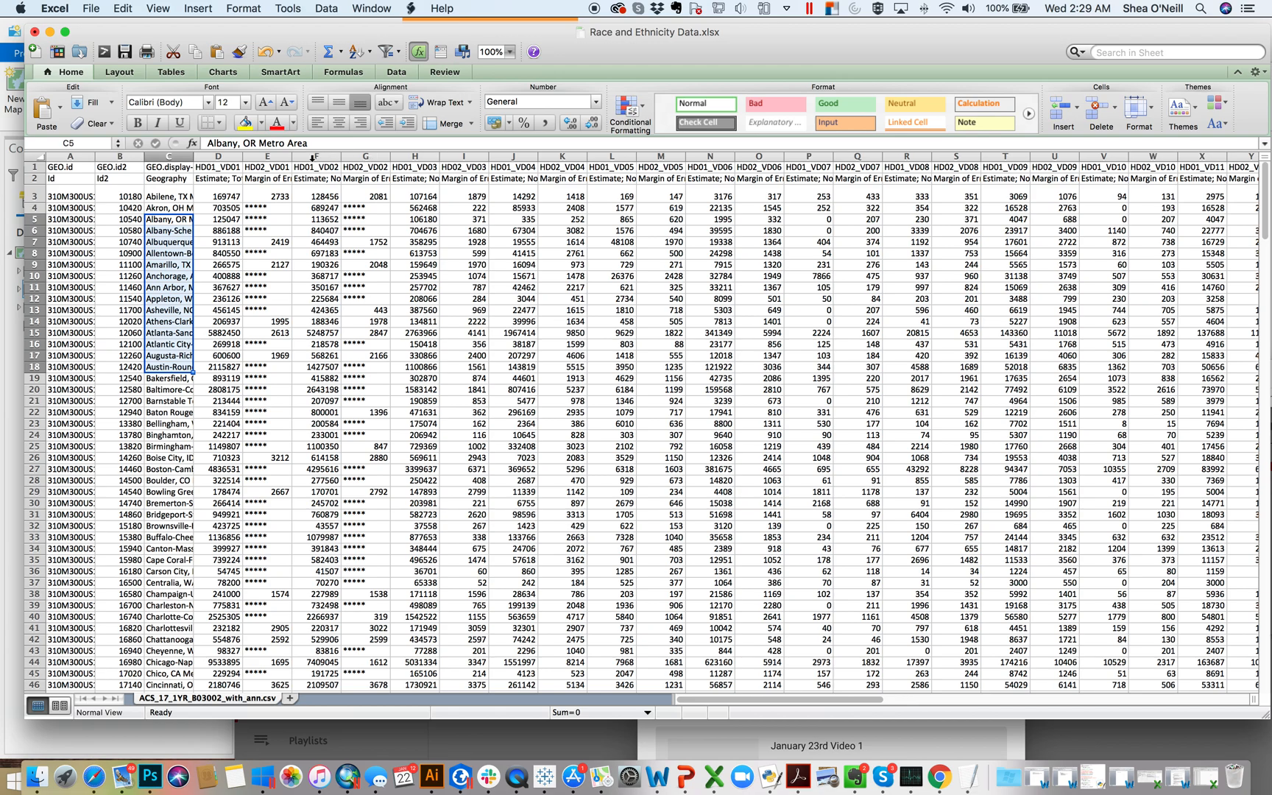
Step: Widen all columns of the sheet slightly to one uniform width
drag(40, 190, 321, 159)
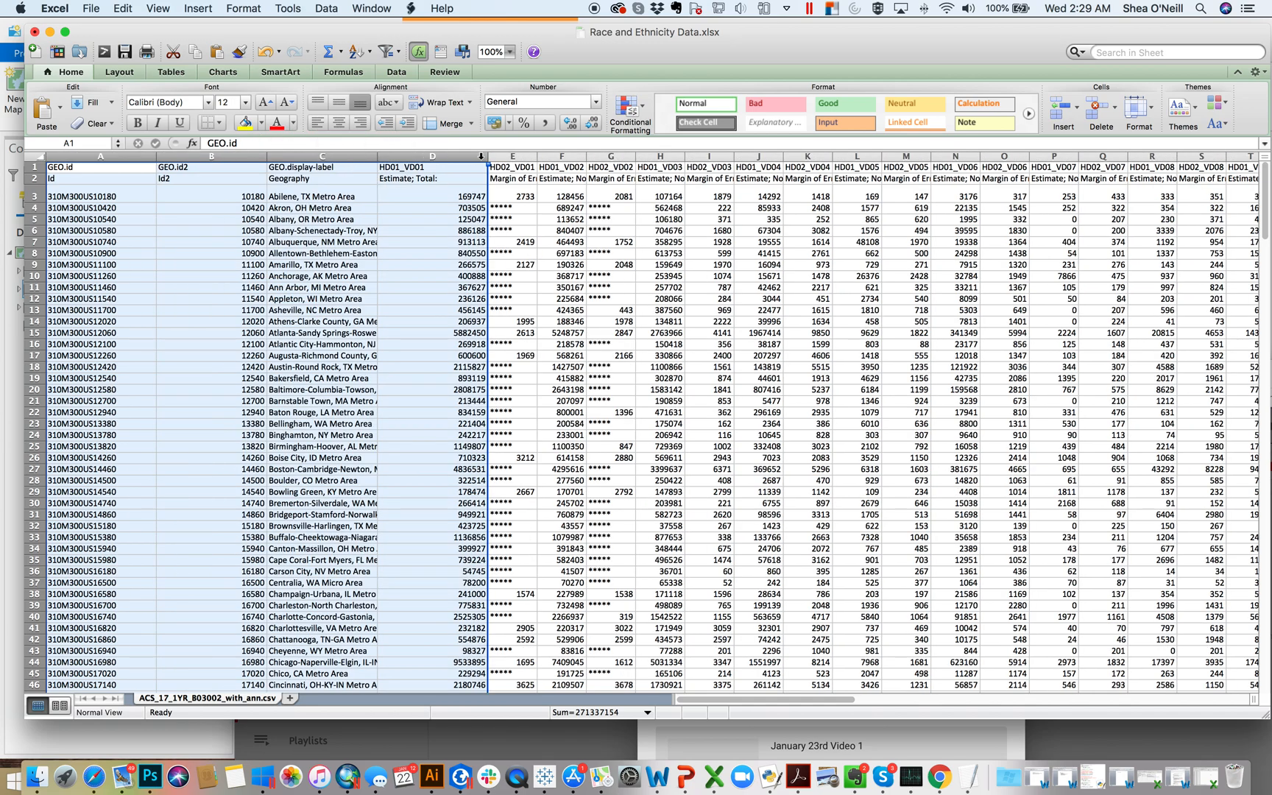
drag(488, 156, 424, 155)
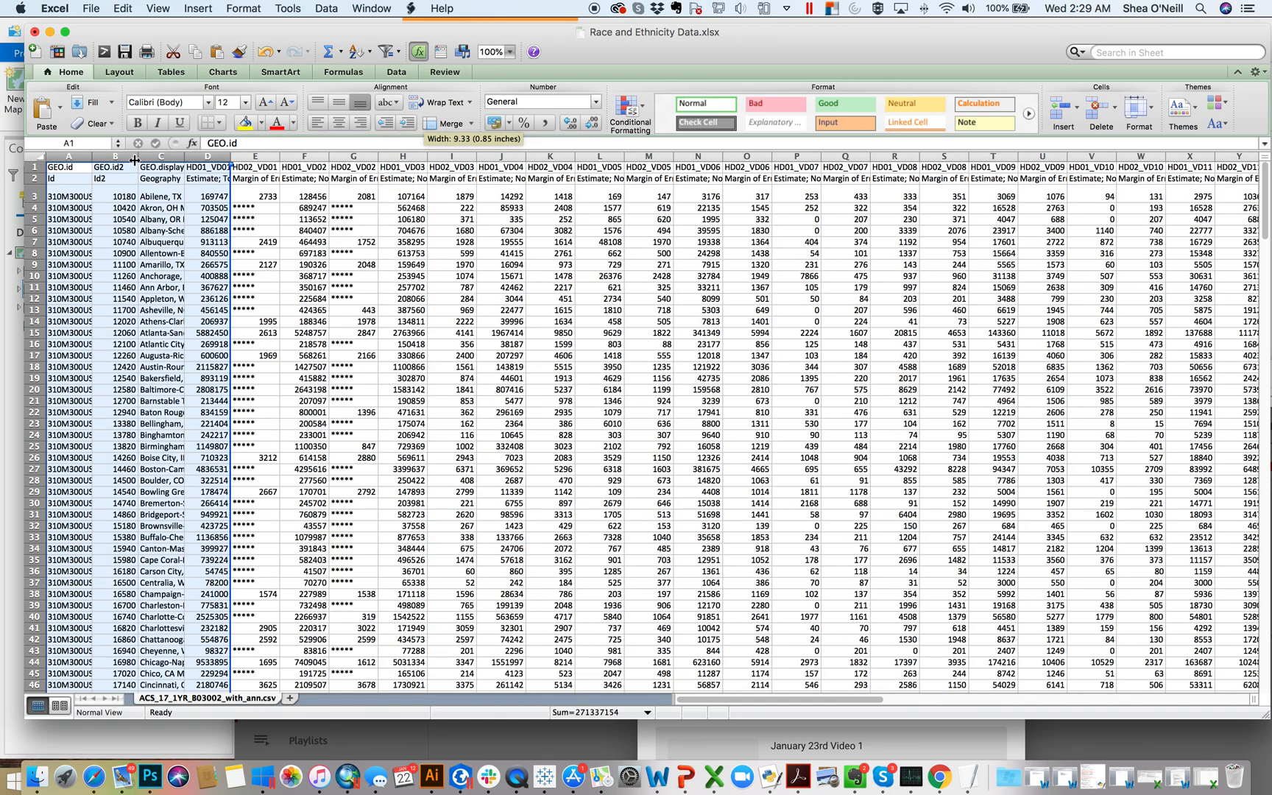
click(38, 156)
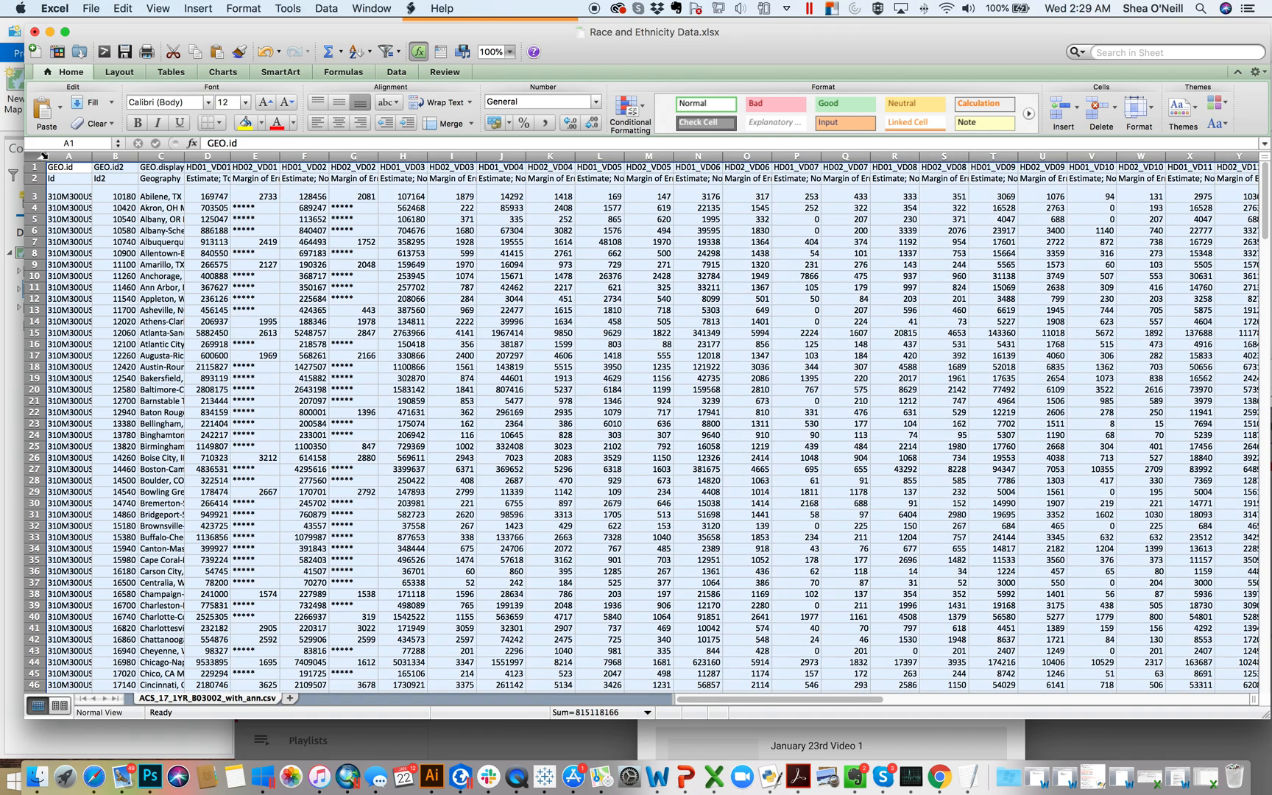
drag(230, 156, 313, 160)
click(295, 275)
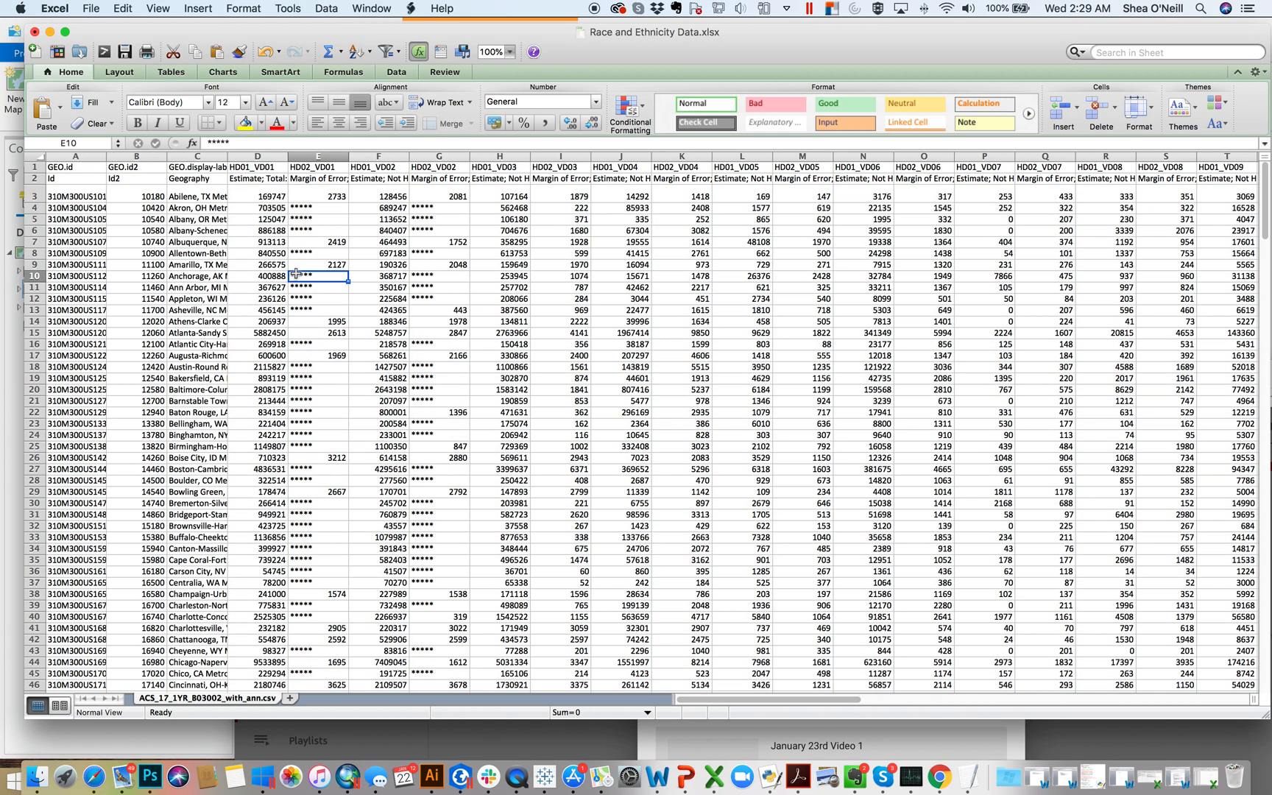
Step: Read the full header descriptions in row 2 from column E through column J
click(330, 179)
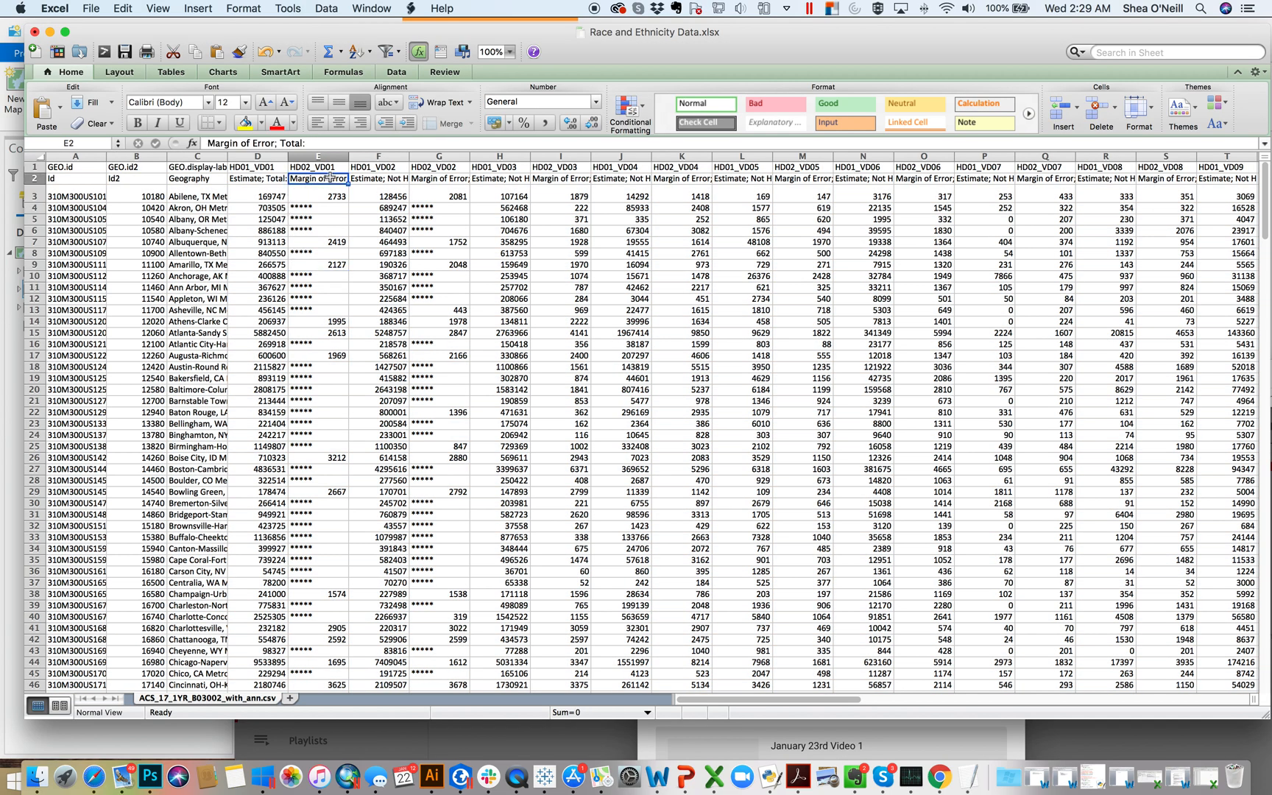
click(384, 179)
click(432, 179)
click(496, 180)
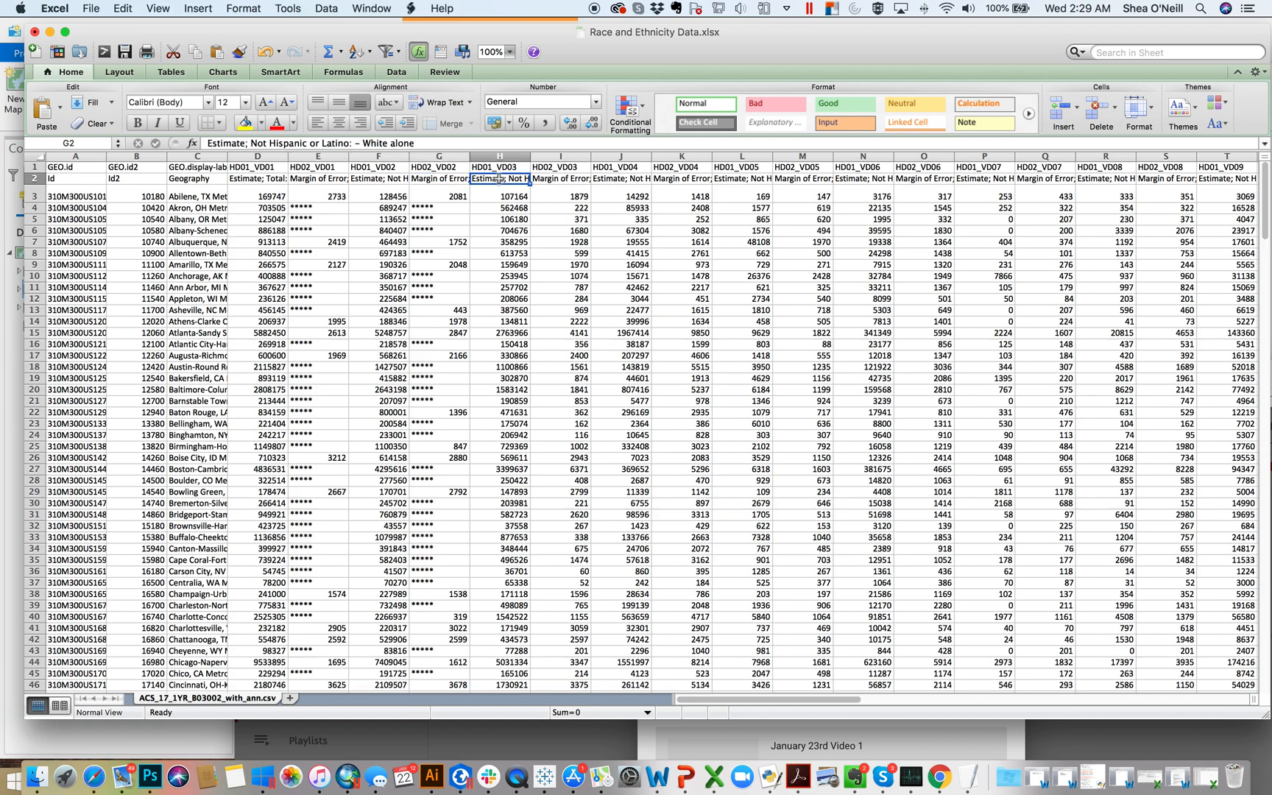
click(560, 179)
click(624, 178)
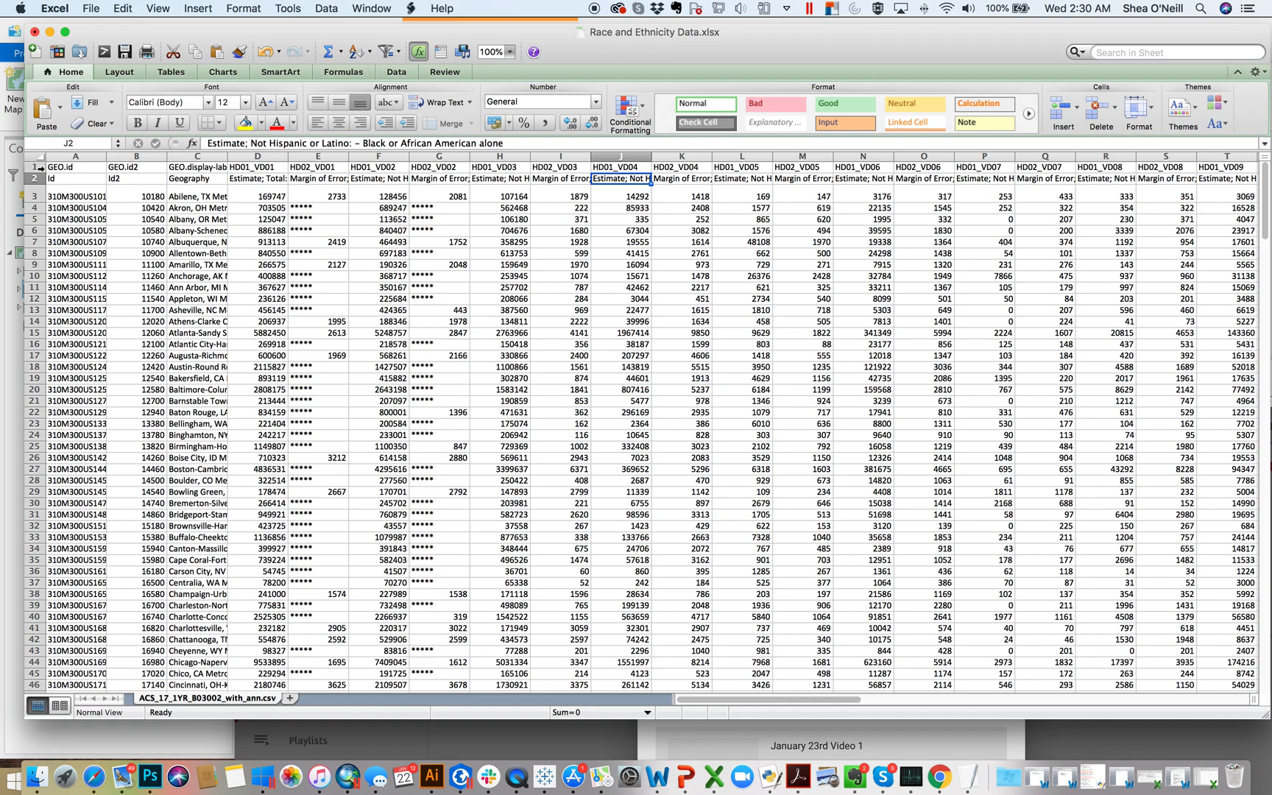
Step: Wrap the text of the header descriptions in row 2 and make the row tall enough for several lines
click(34, 178)
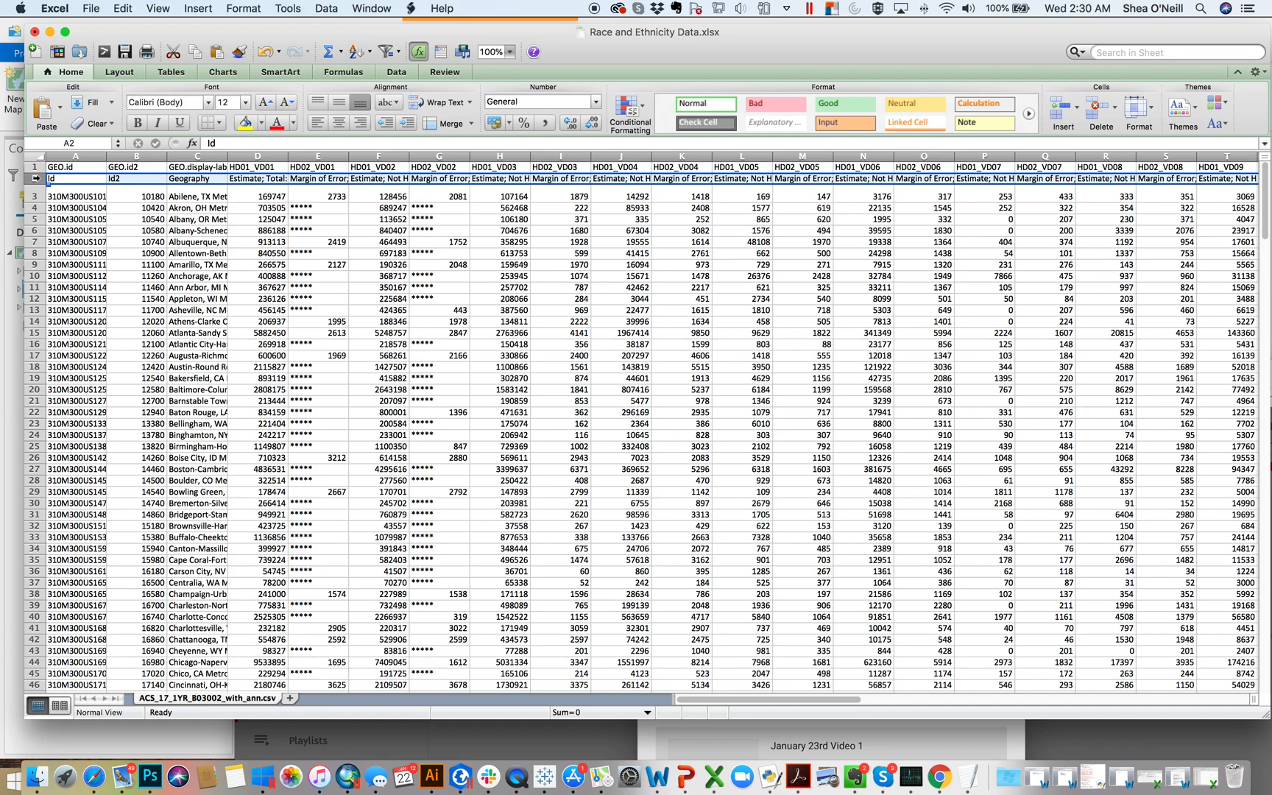
click(152, 156)
click(195, 155)
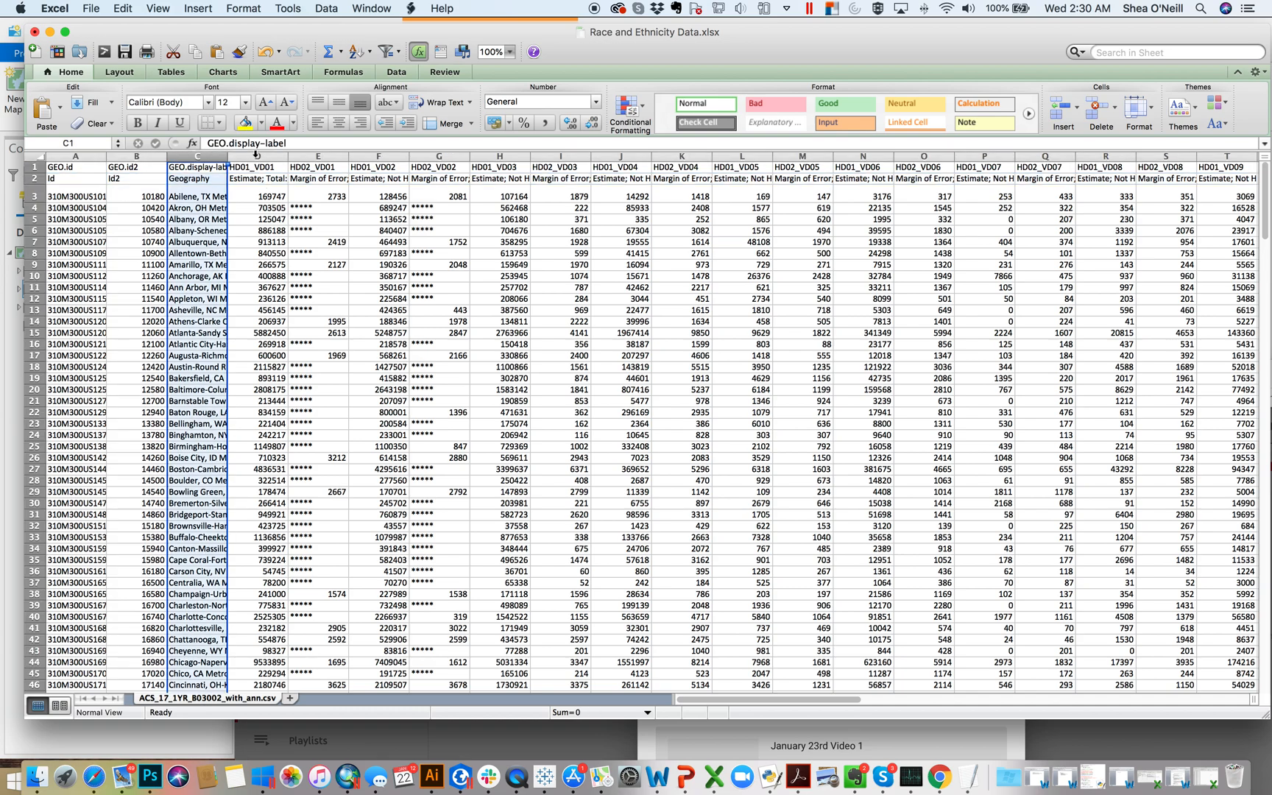
click(258, 155)
click(35, 181)
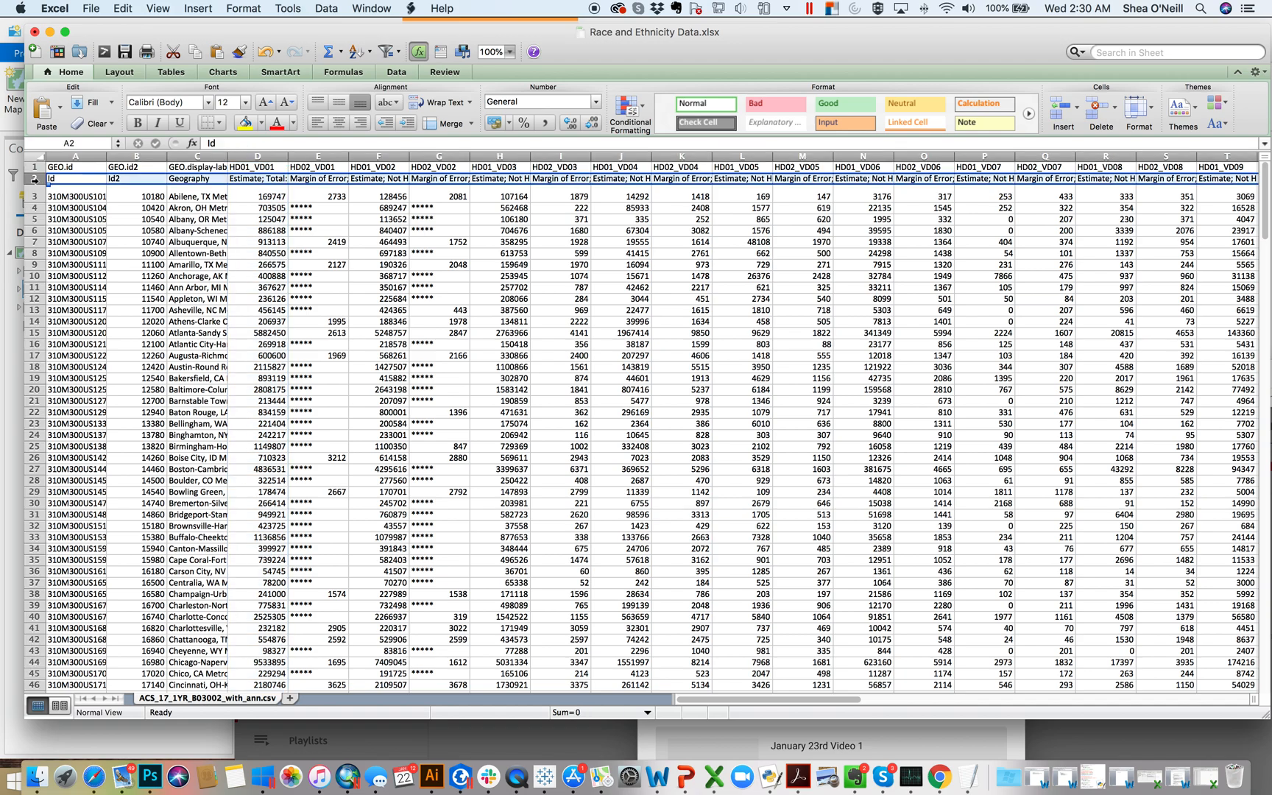
click(451, 103)
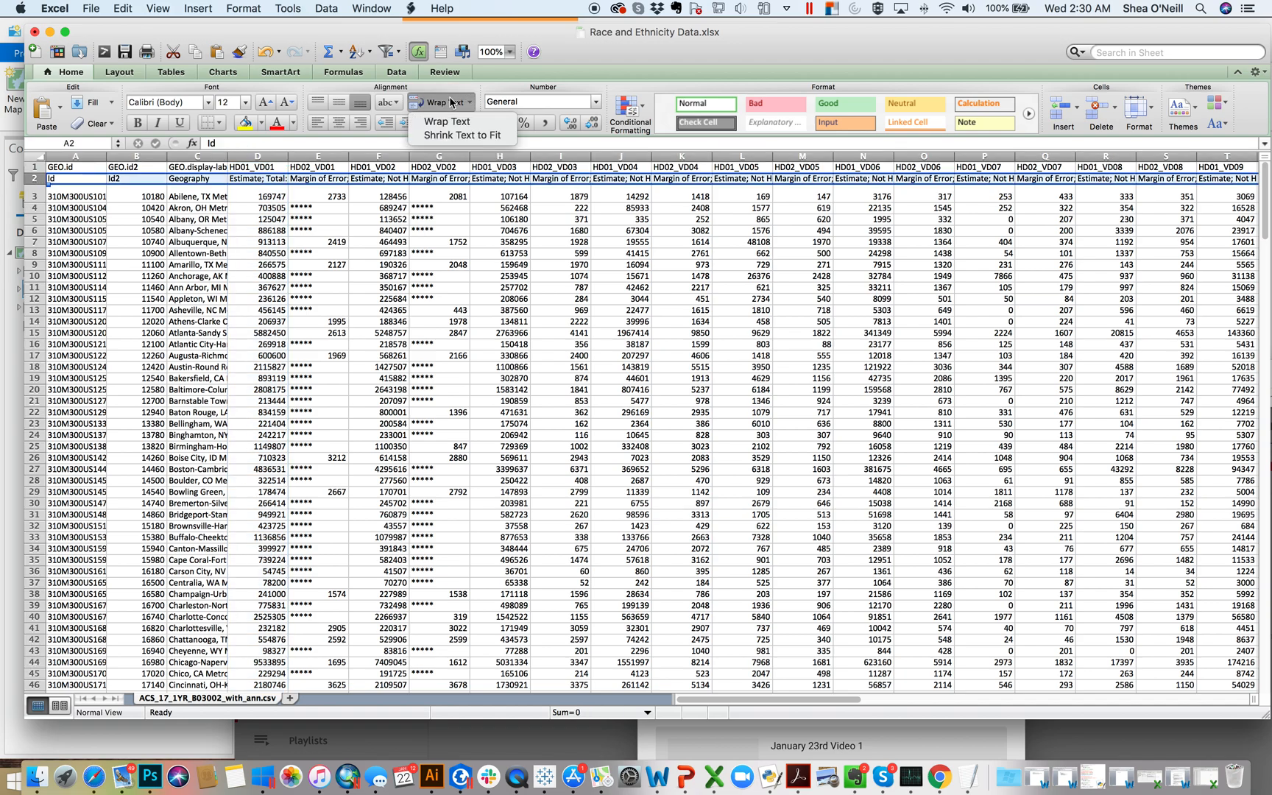
click(457, 122)
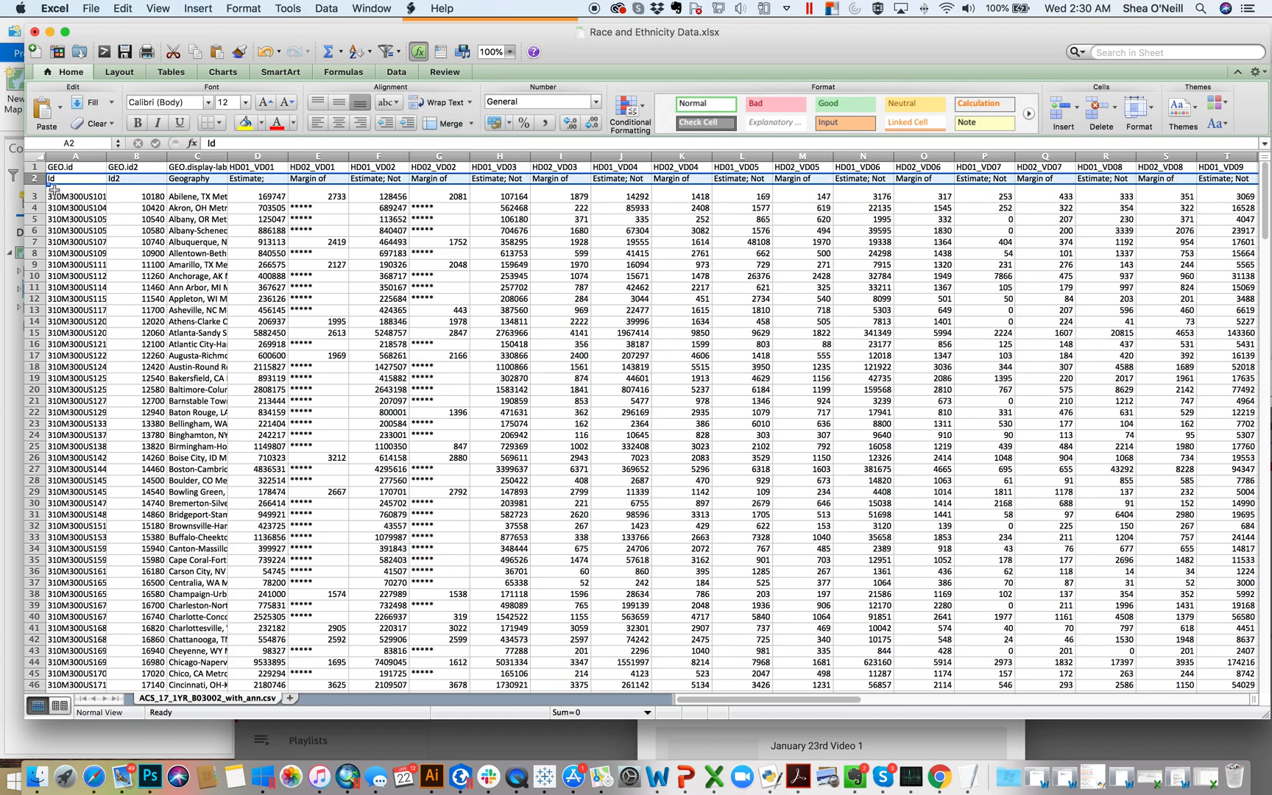
drag(41, 185, 39, 217)
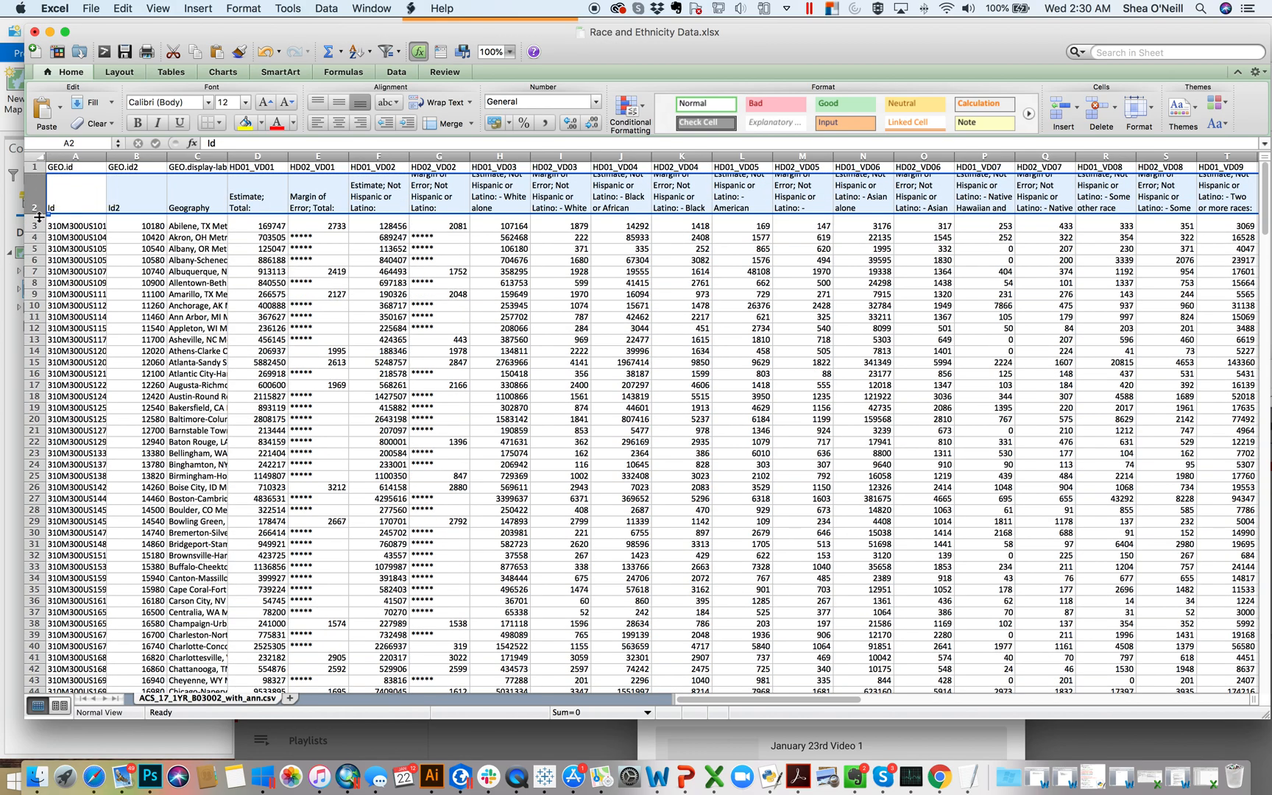
drag(39, 217, 39, 230)
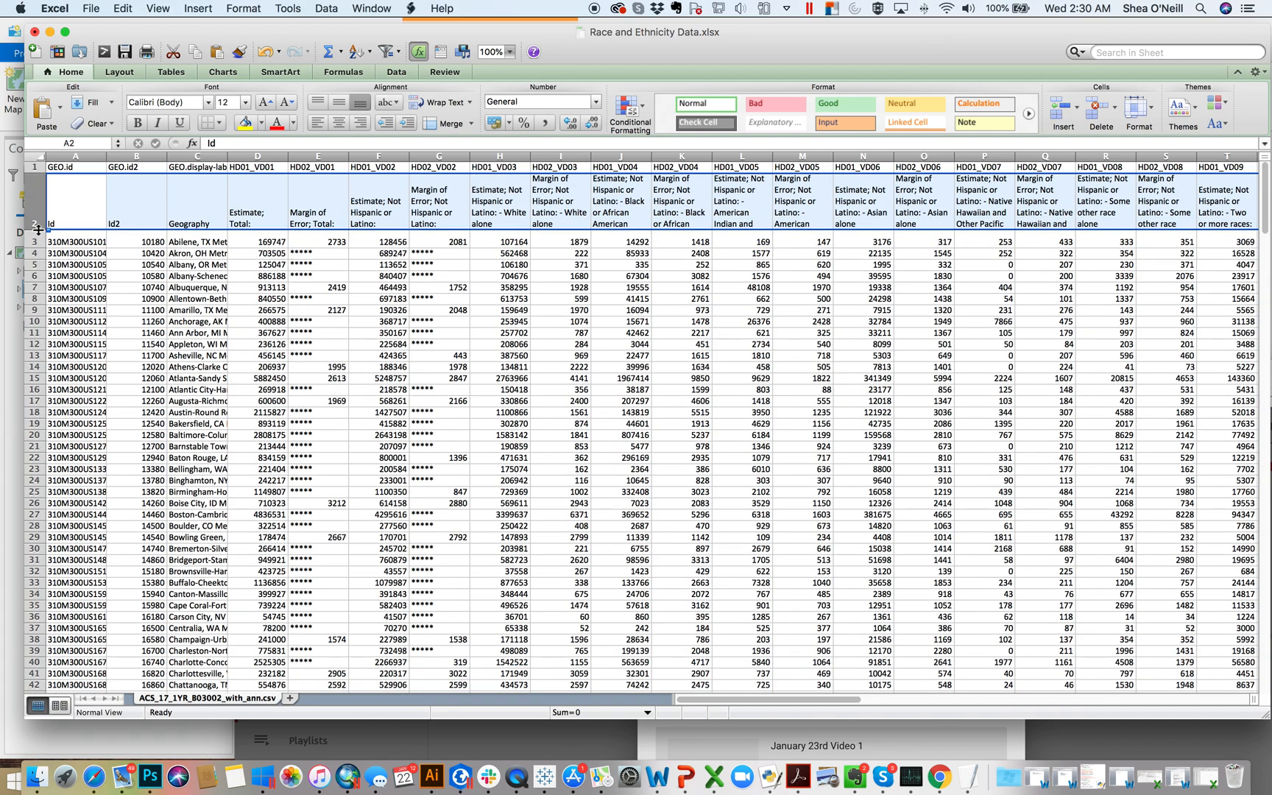
Step: Center the row 2 headers vertically and horizontally and fill the row with yellow
click(339, 106)
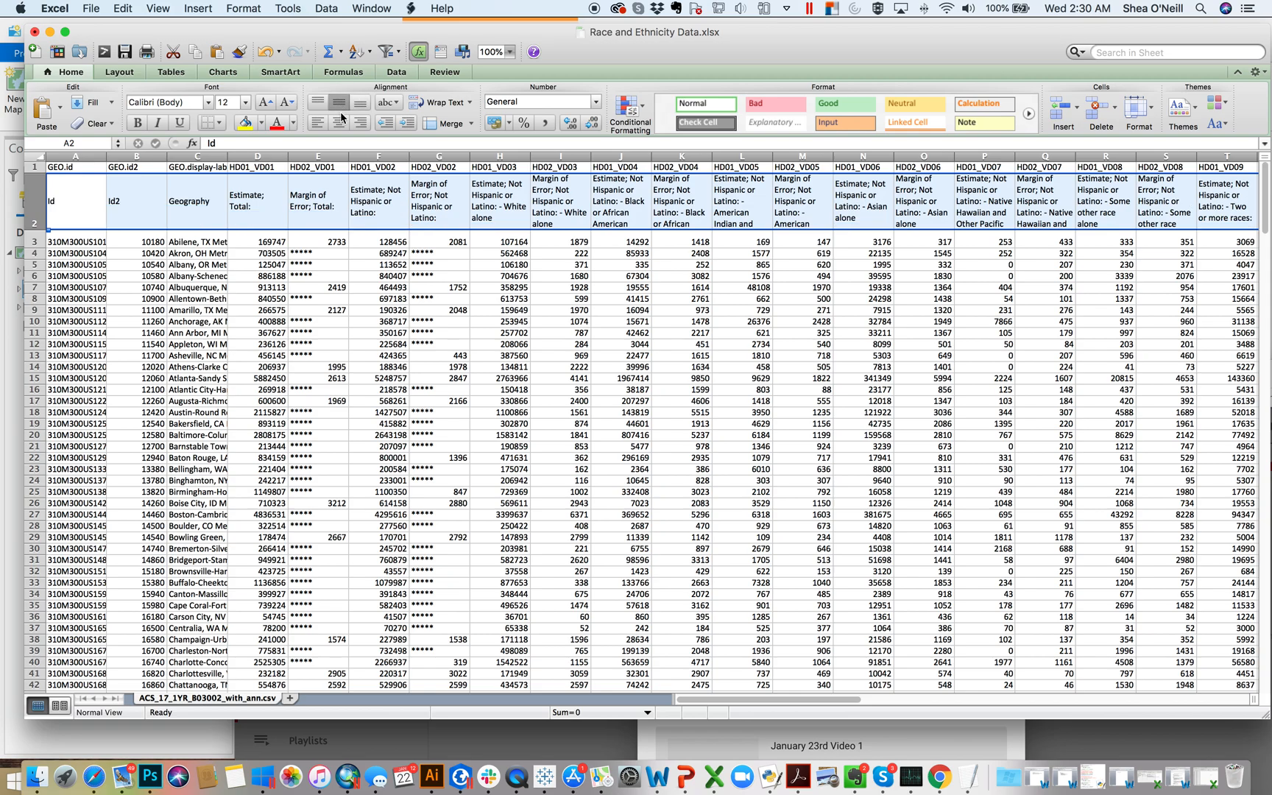
click(338, 122)
click(344, 104)
click(344, 105)
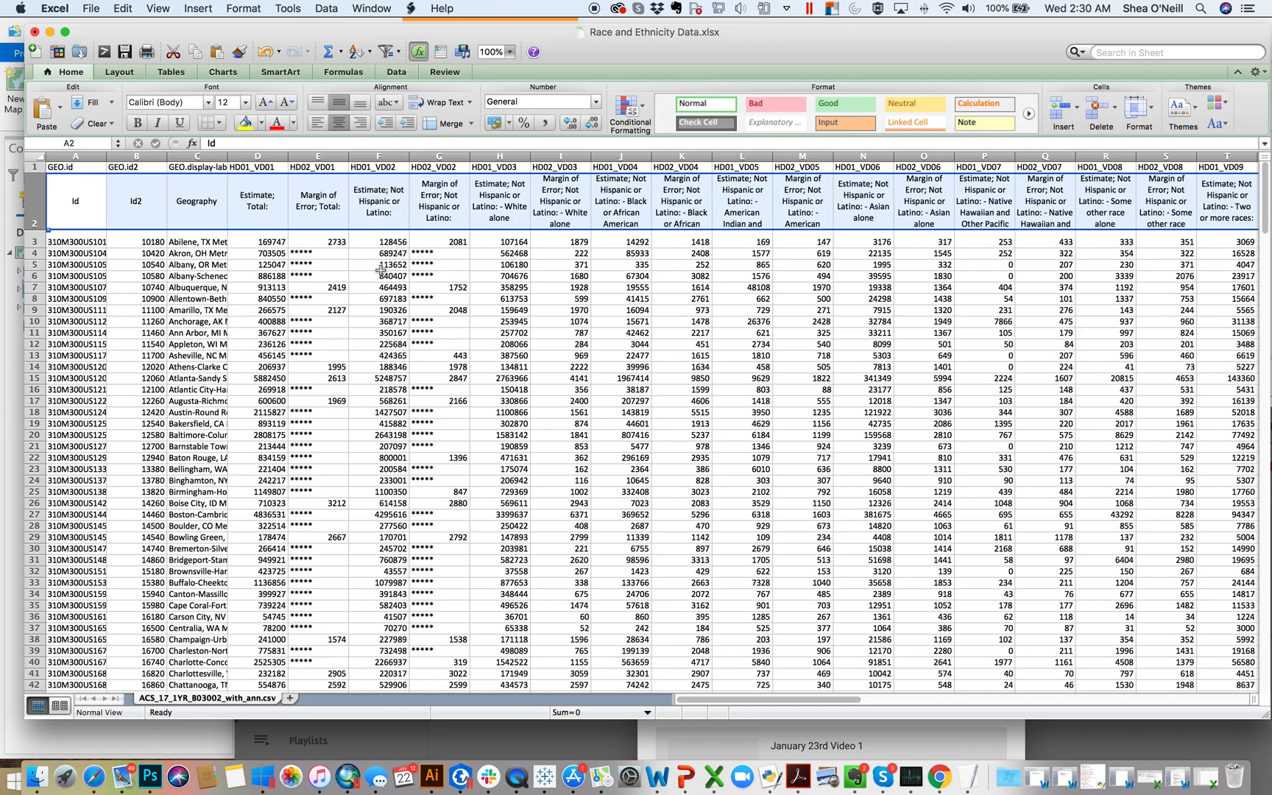
click(245, 122)
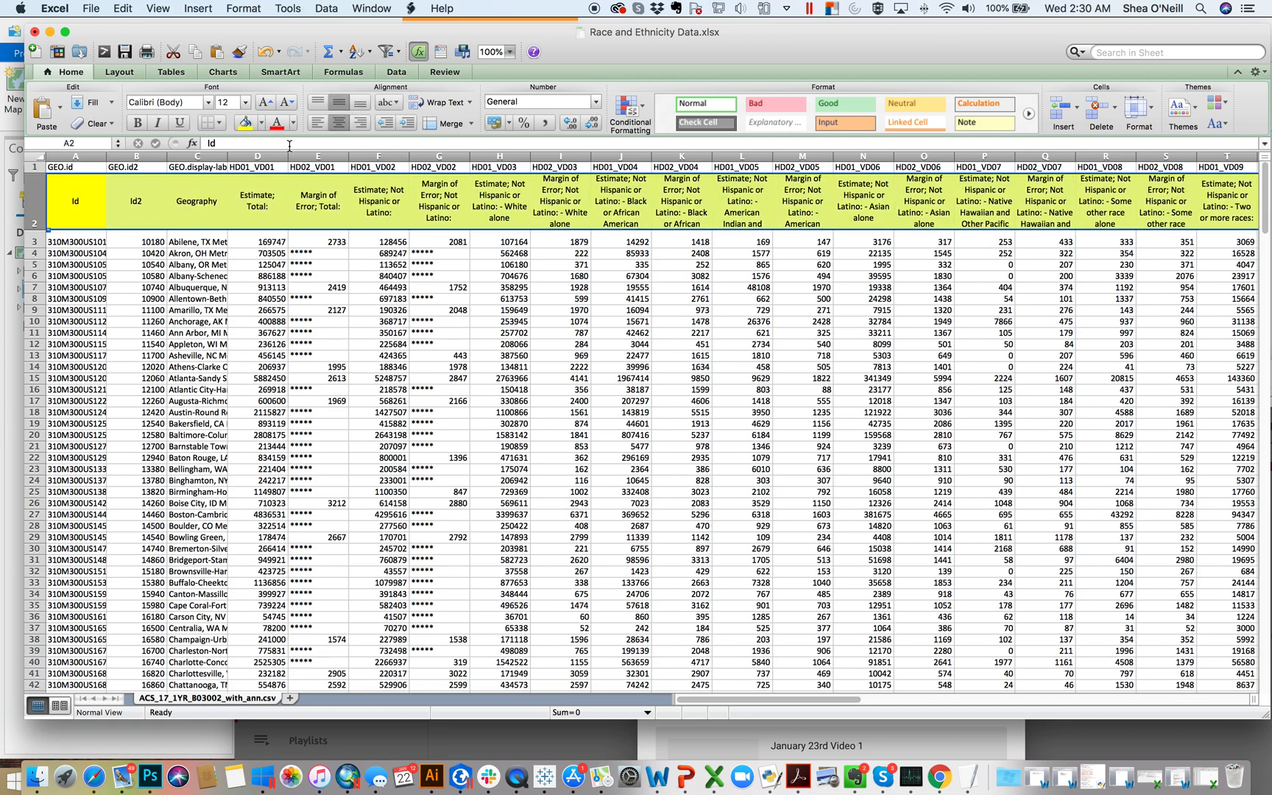
click(377, 306)
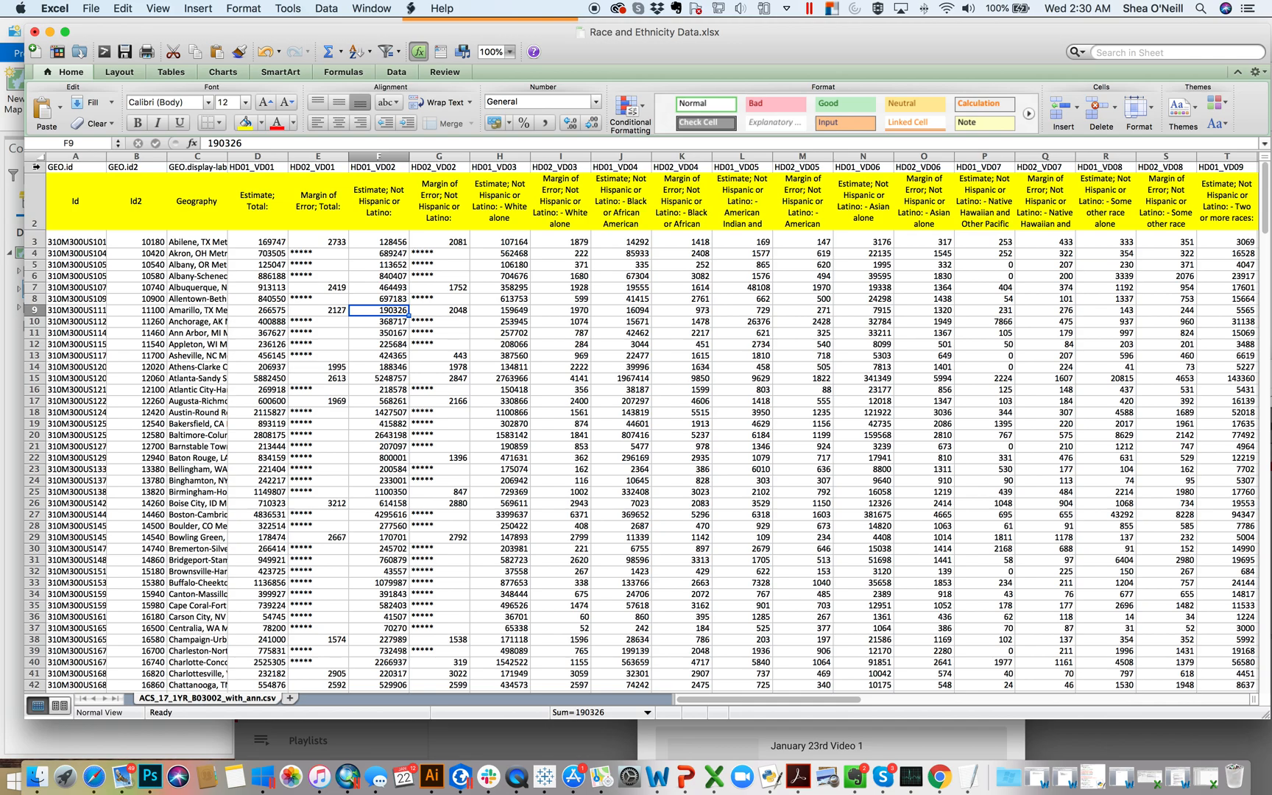
Step: Delete row 1 with the coded field names above the yellow header row
click(271, 166)
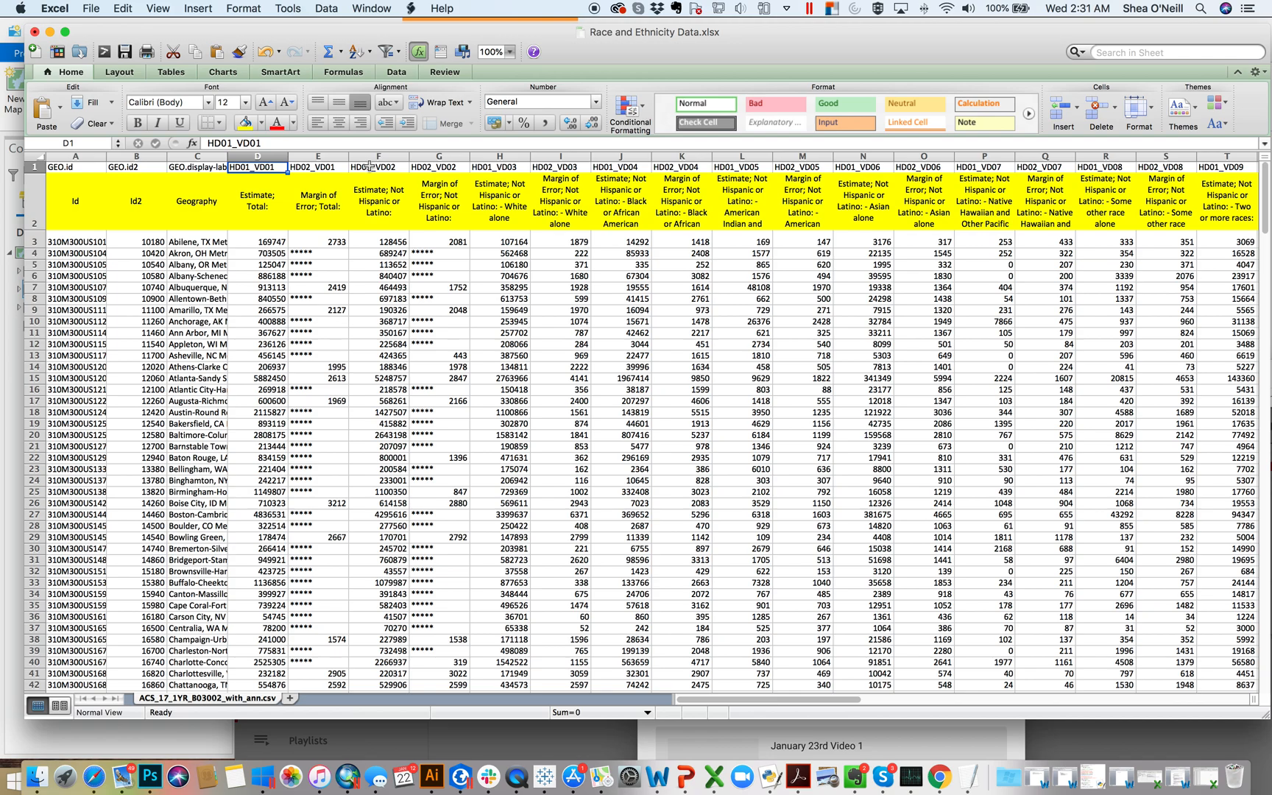
click(36, 168)
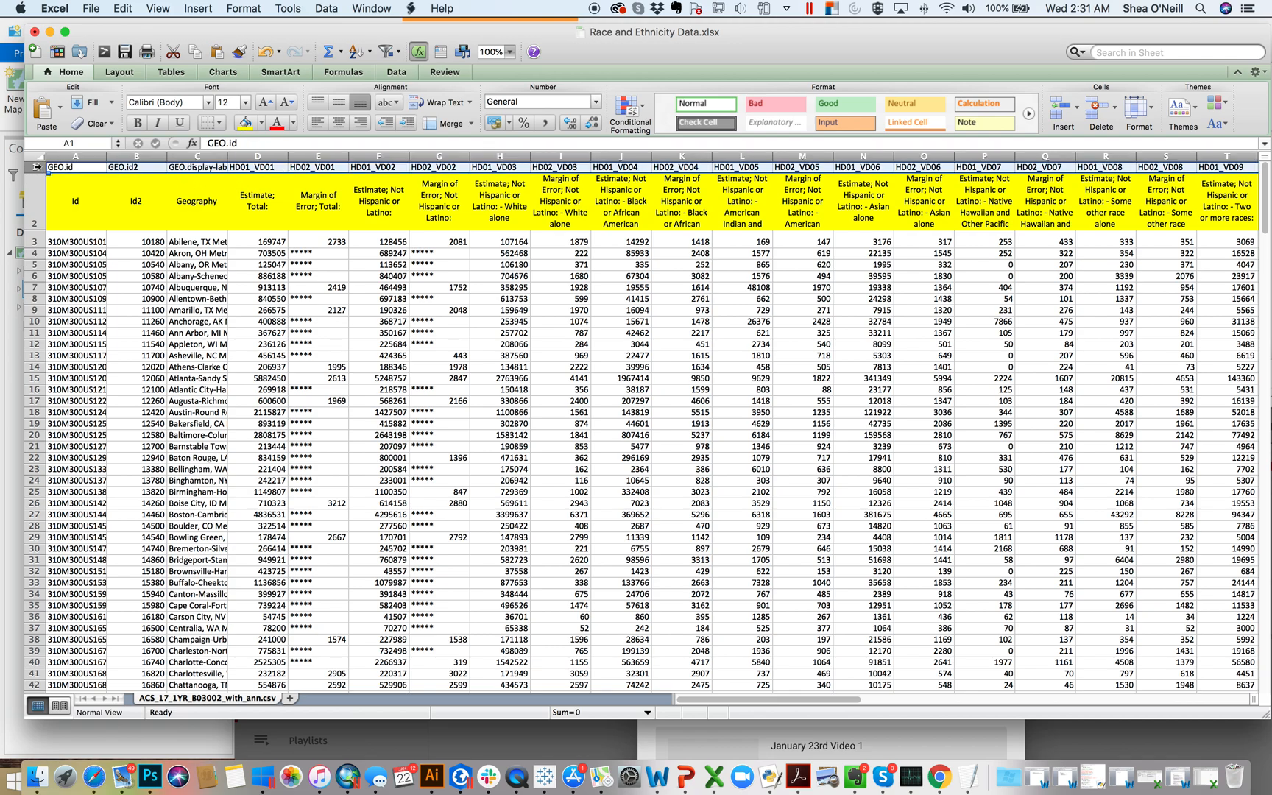
right_click(34, 167)
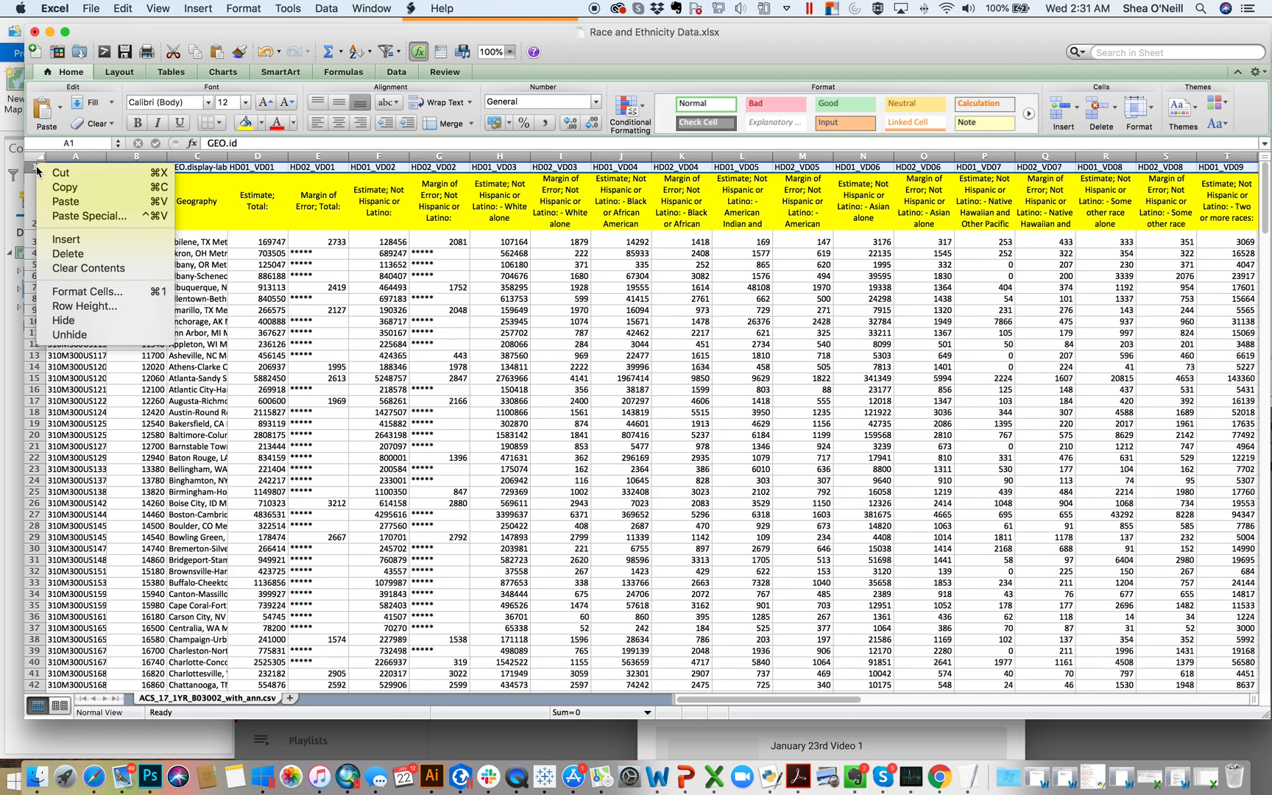
click(68, 253)
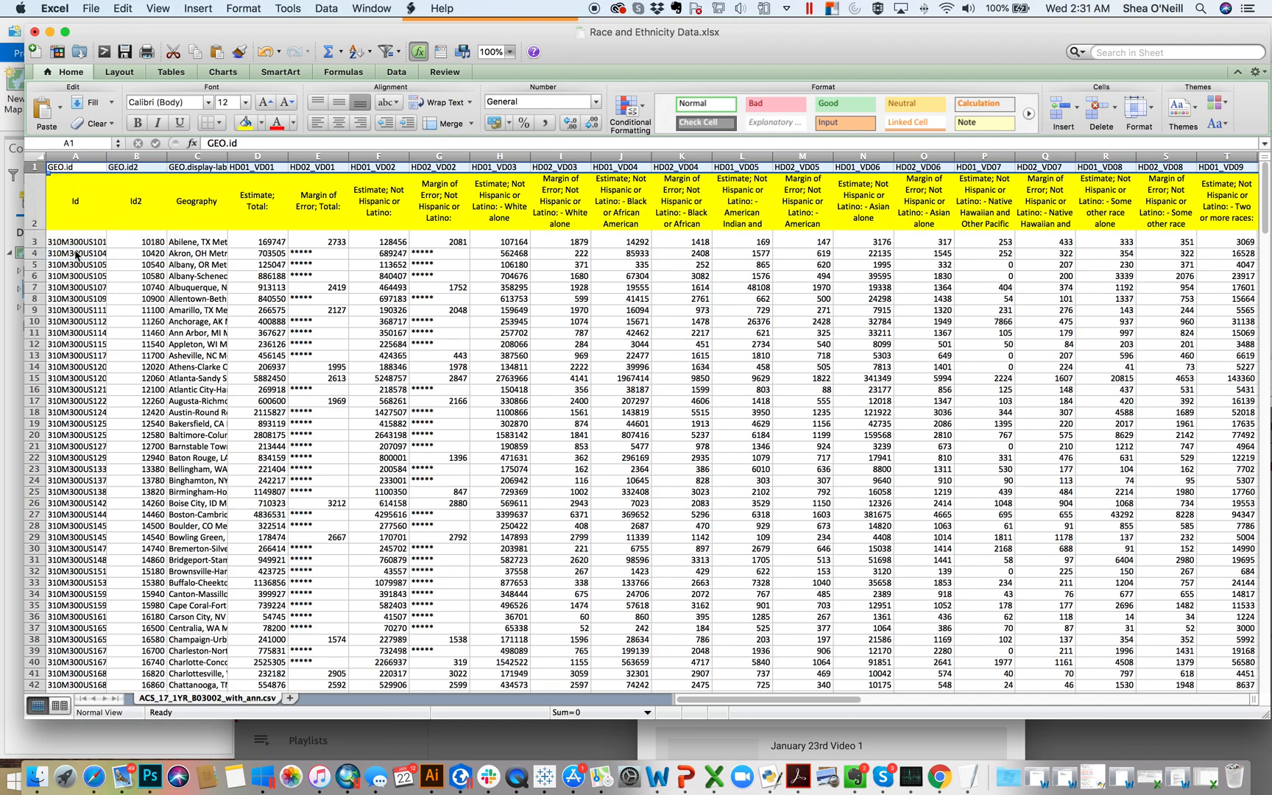
Step: Remove the yellow fill from the header descriptions in row 1
click(320, 241)
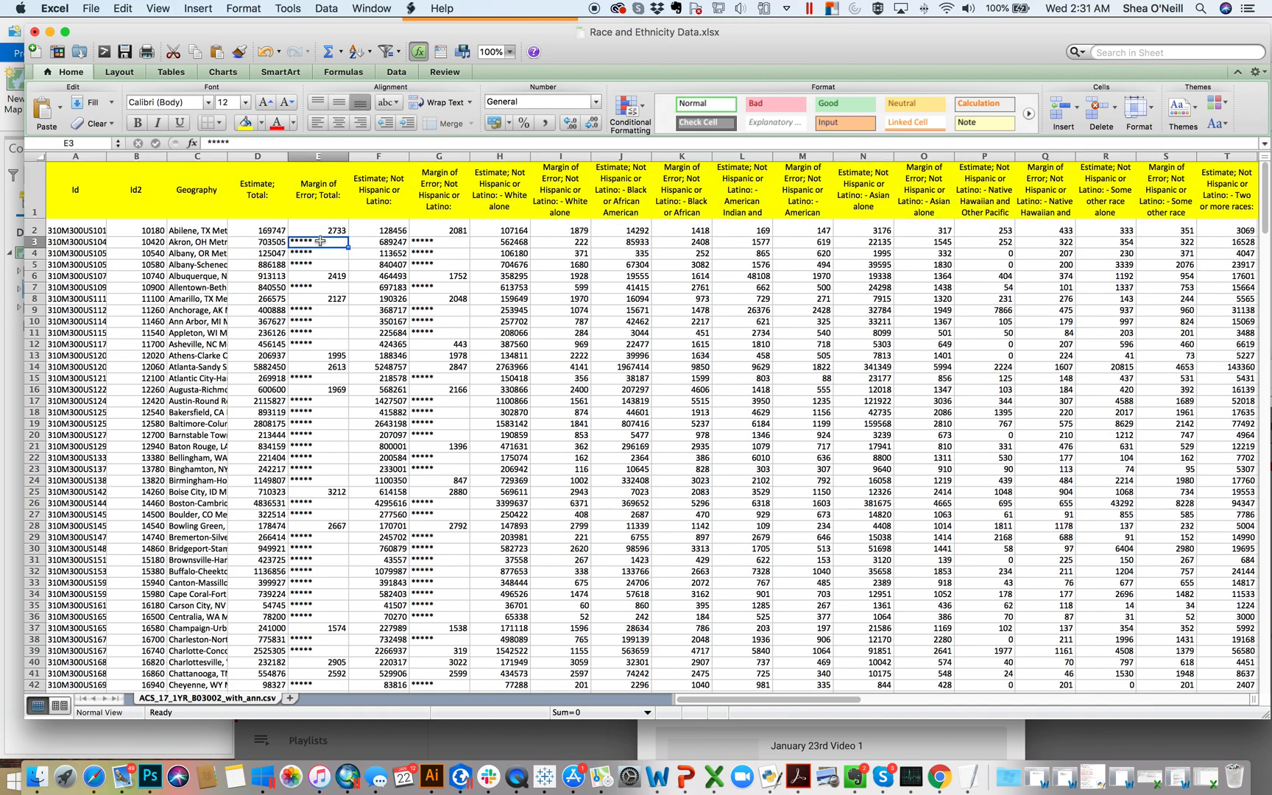
click(28, 186)
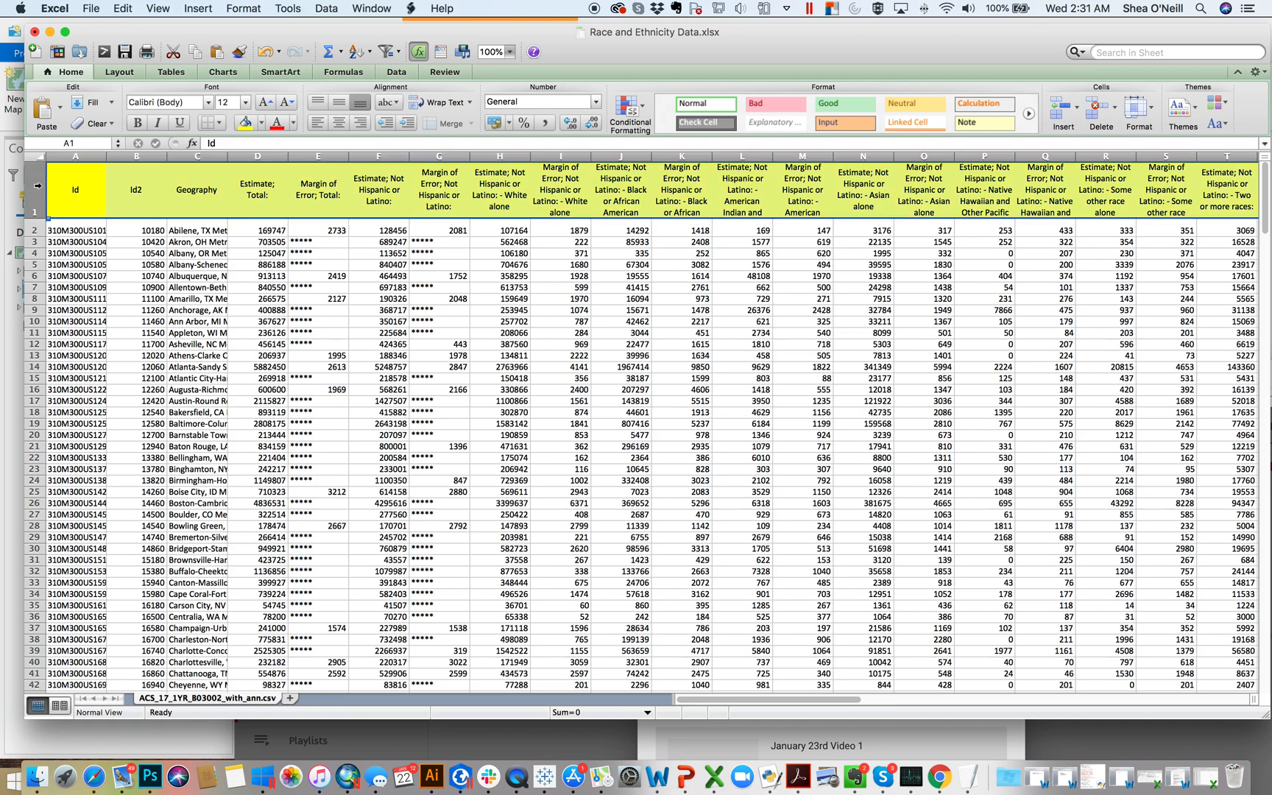
click(262, 123)
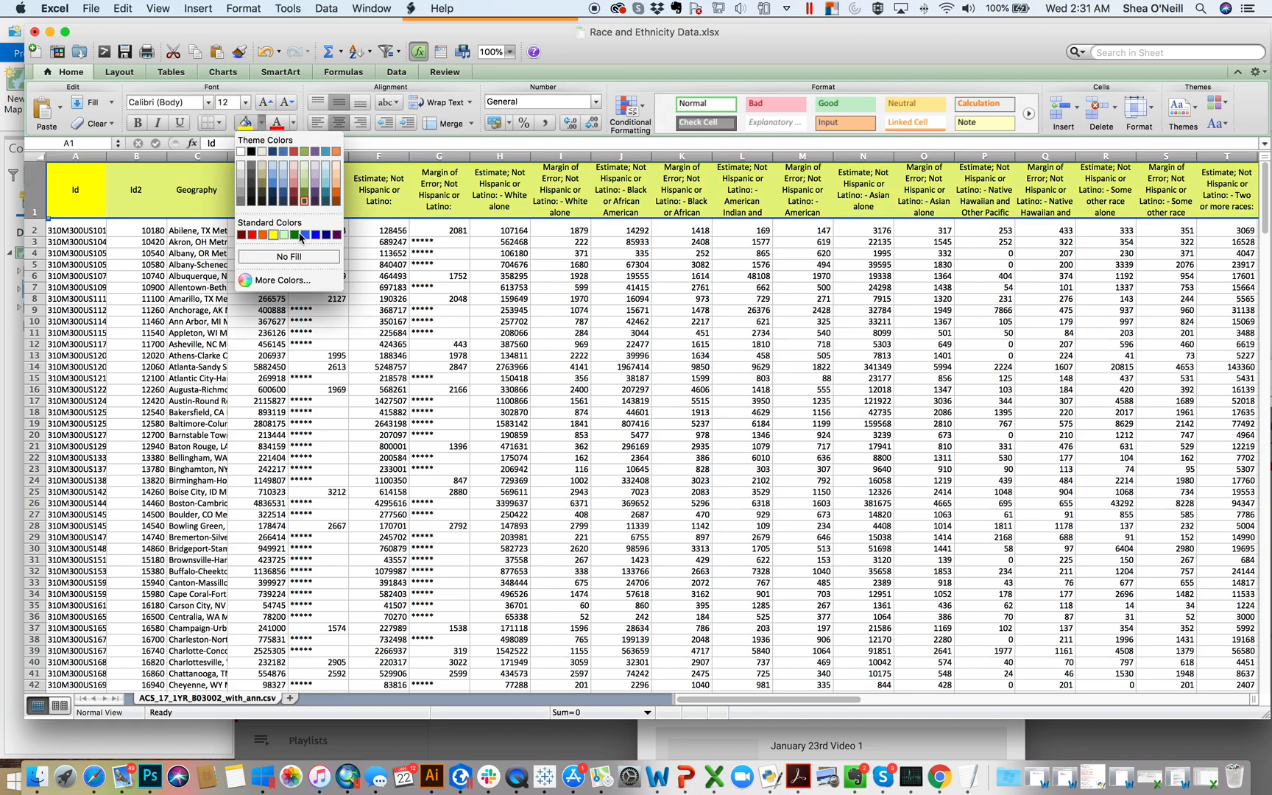
click(290, 256)
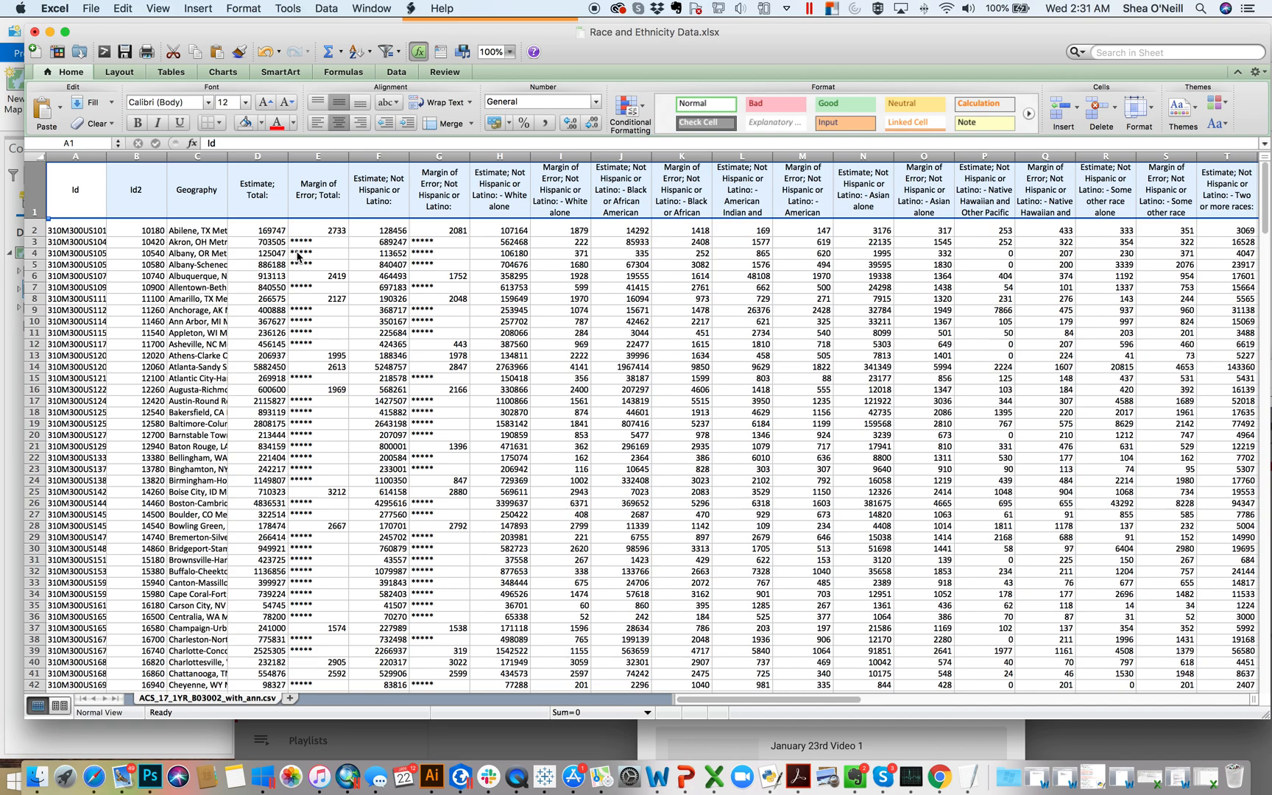
Step: Examine the estimate and margin of error headers in row 1 across to the last data column
click(369, 197)
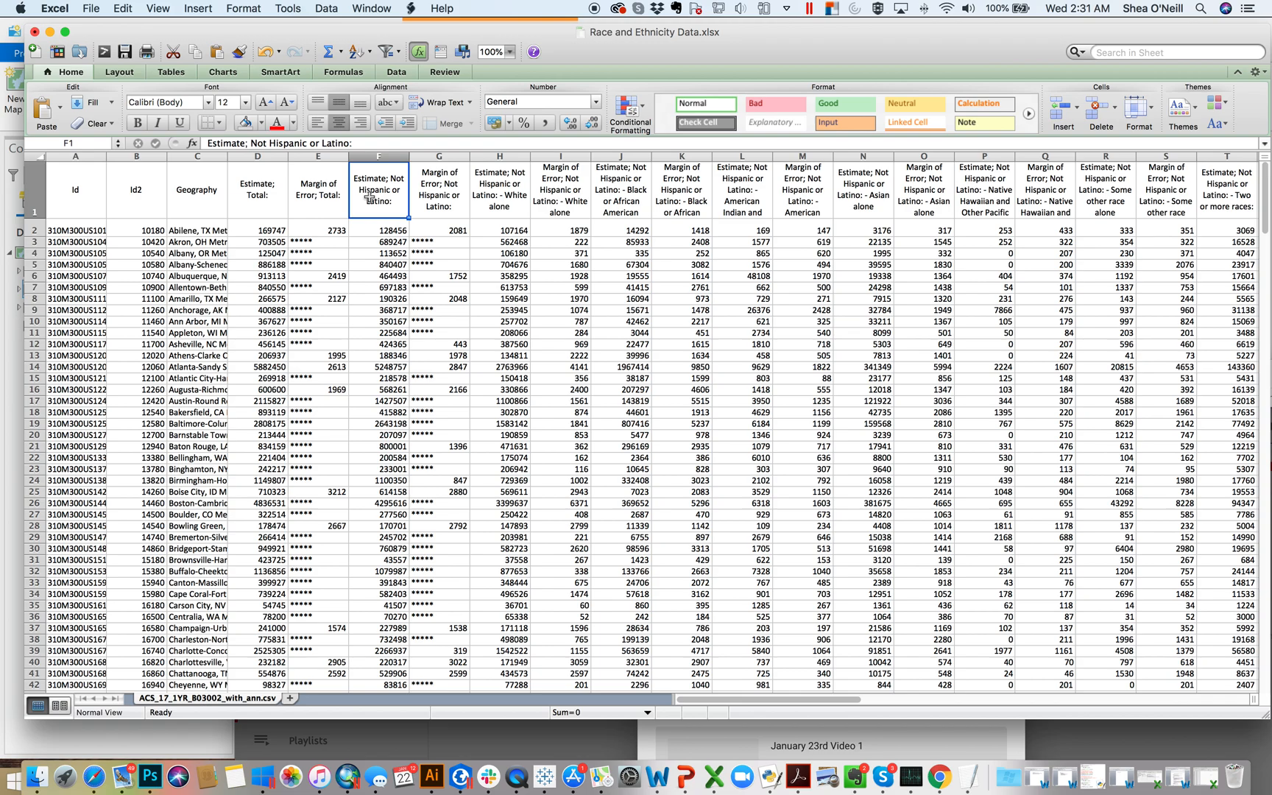
click(273, 199)
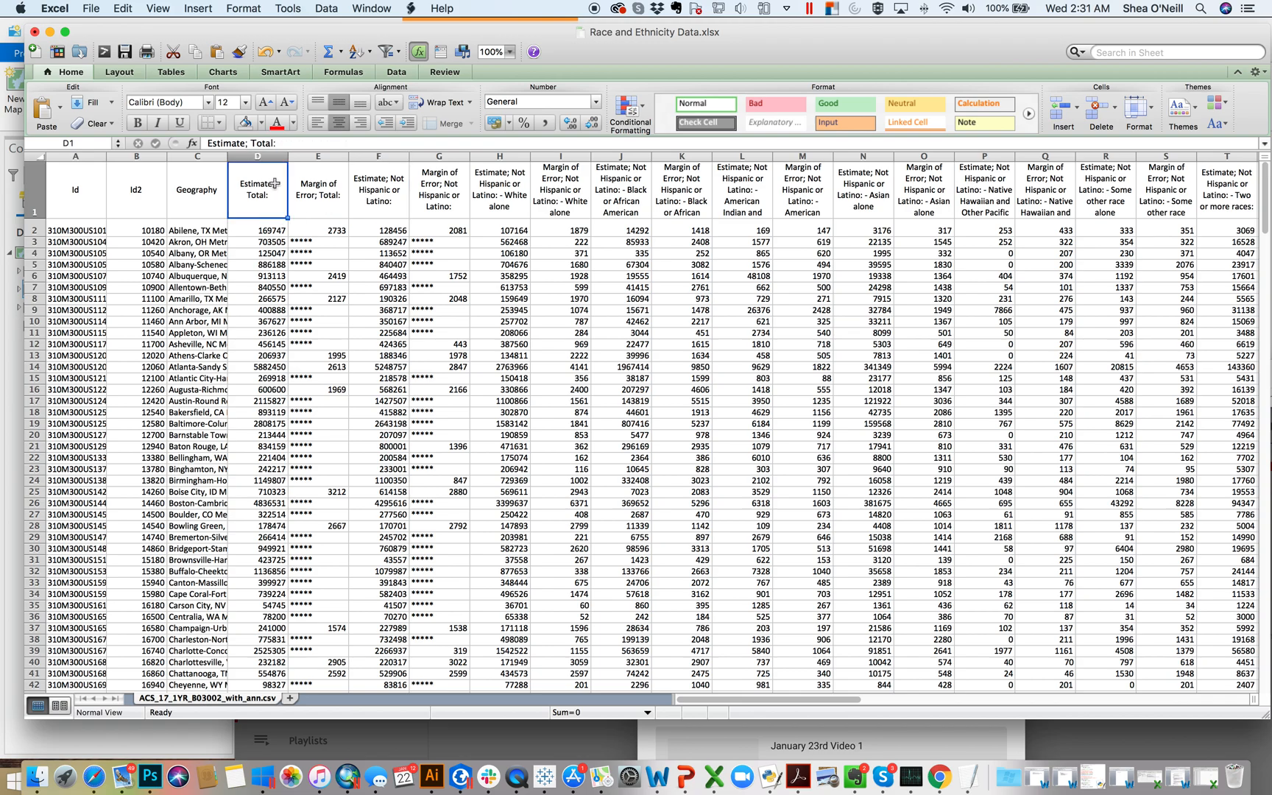
click(546, 177)
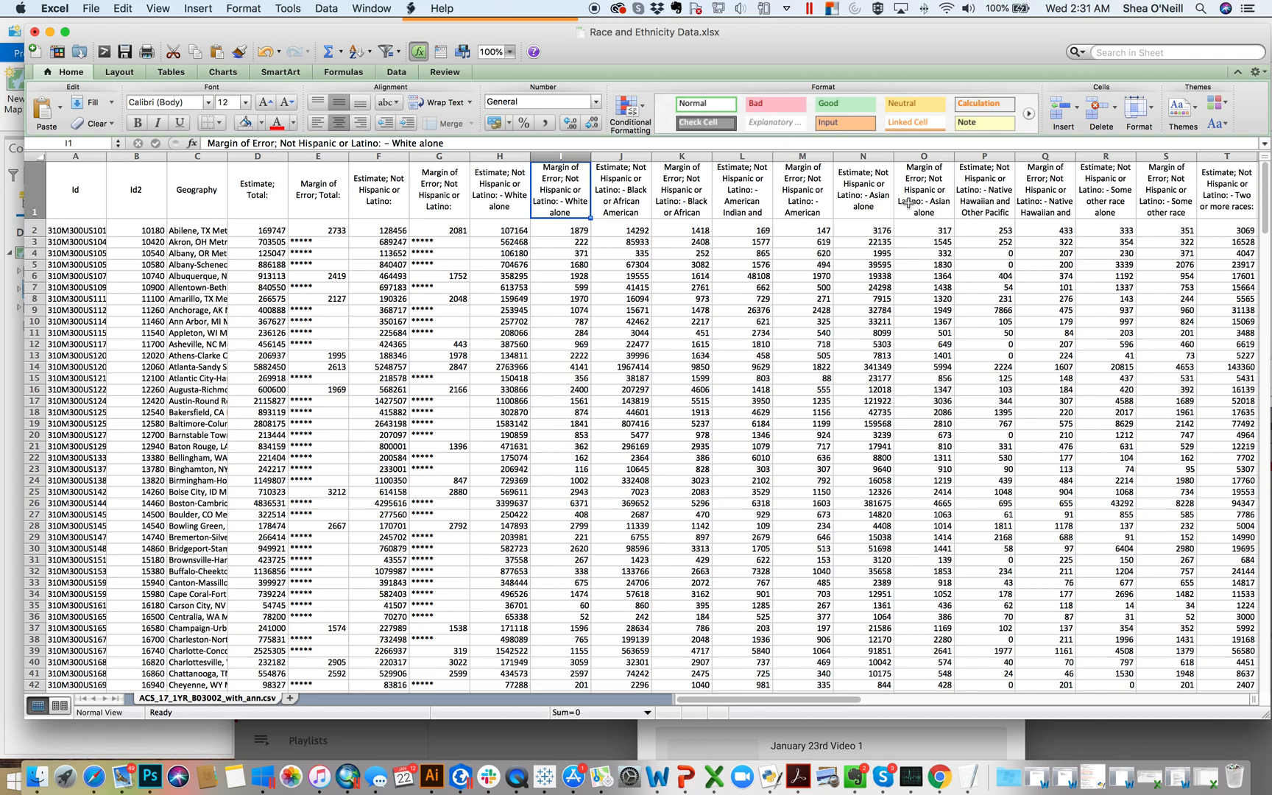
scroll(1001, 213, right, 6)
scroll(1001, 214, right, 20)
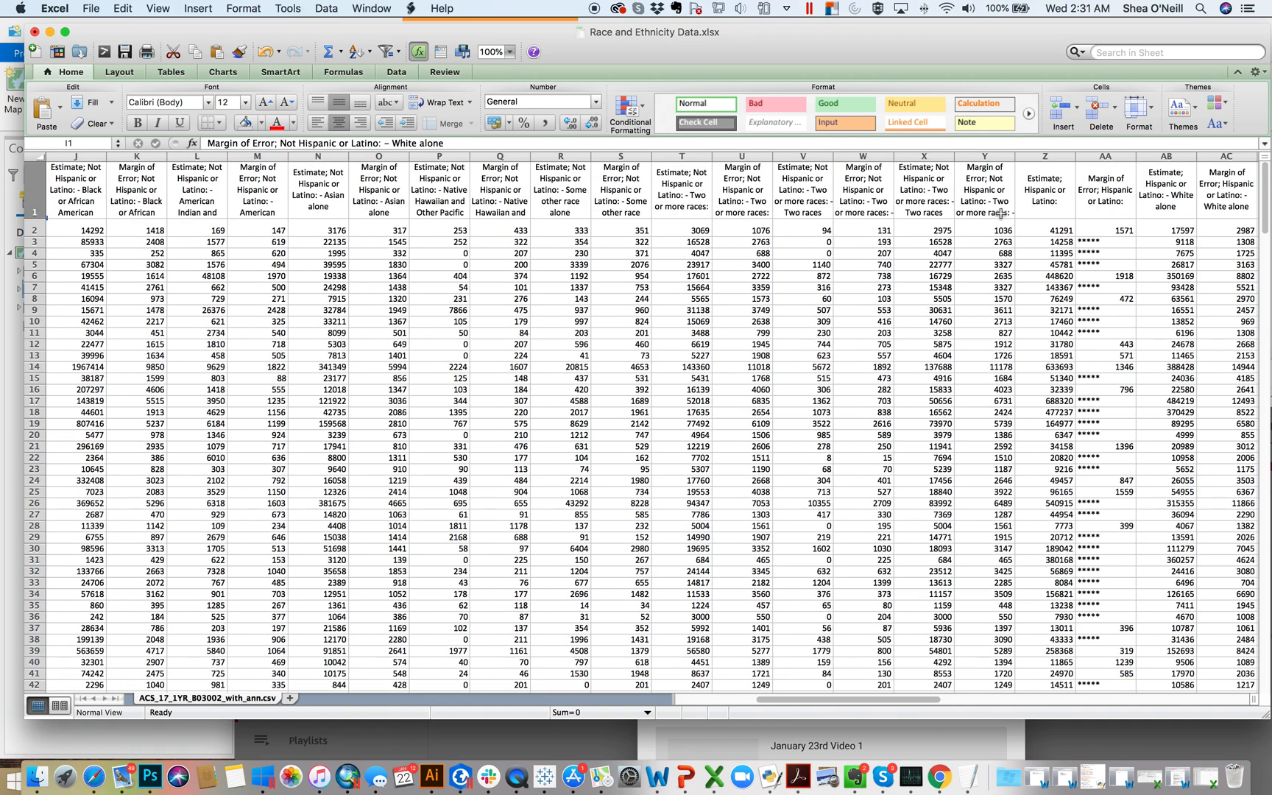
scroll(1000, 214, right, 1)
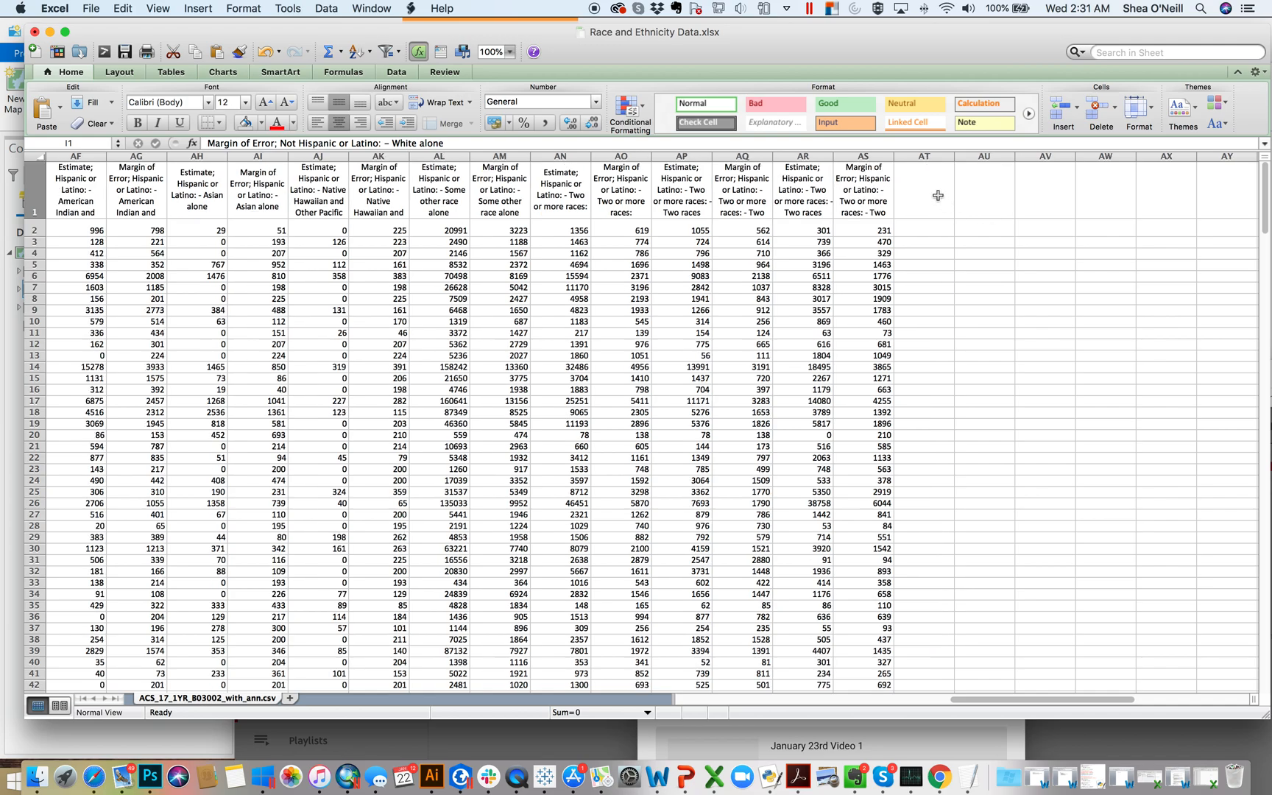
scroll(577, 221, left, 1)
scroll(577, 222, left, 20)
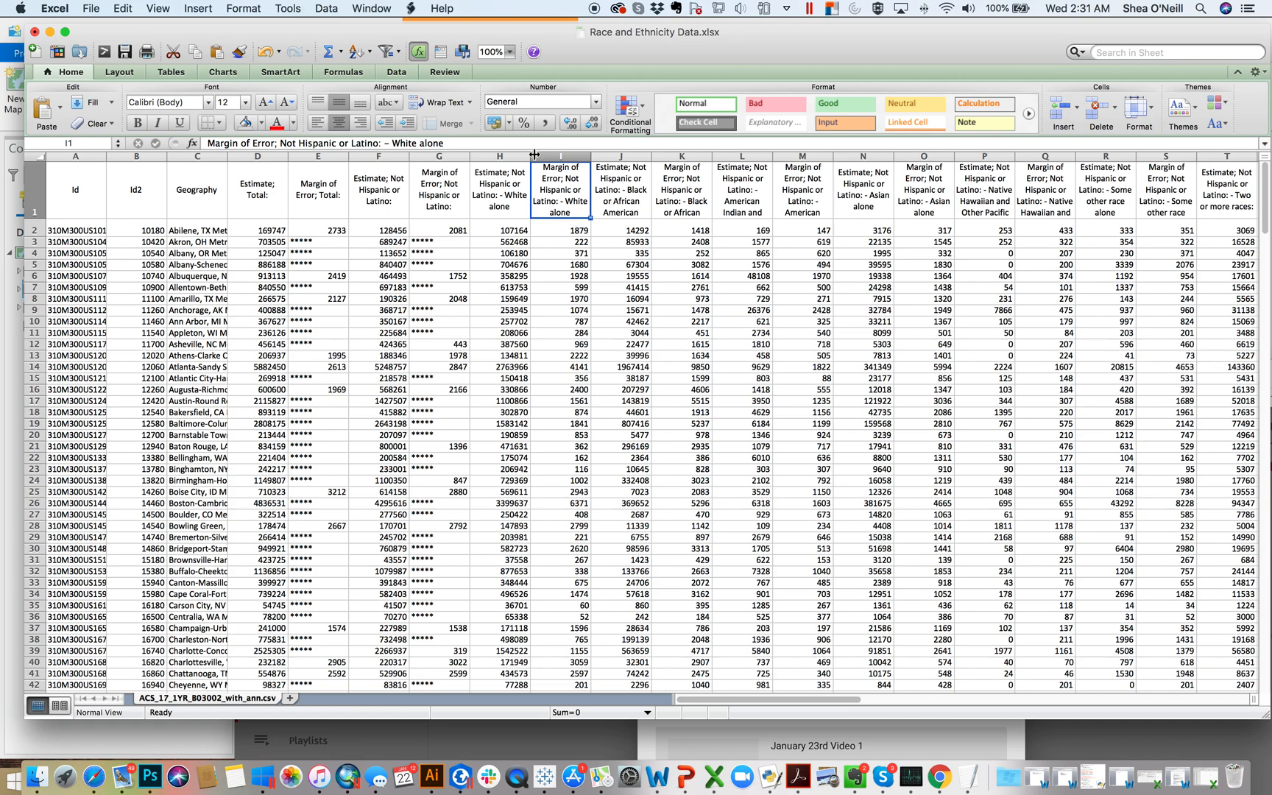
Step: Delete the margin of error columns E, G, I, K, M, O and Q together
click(327, 157)
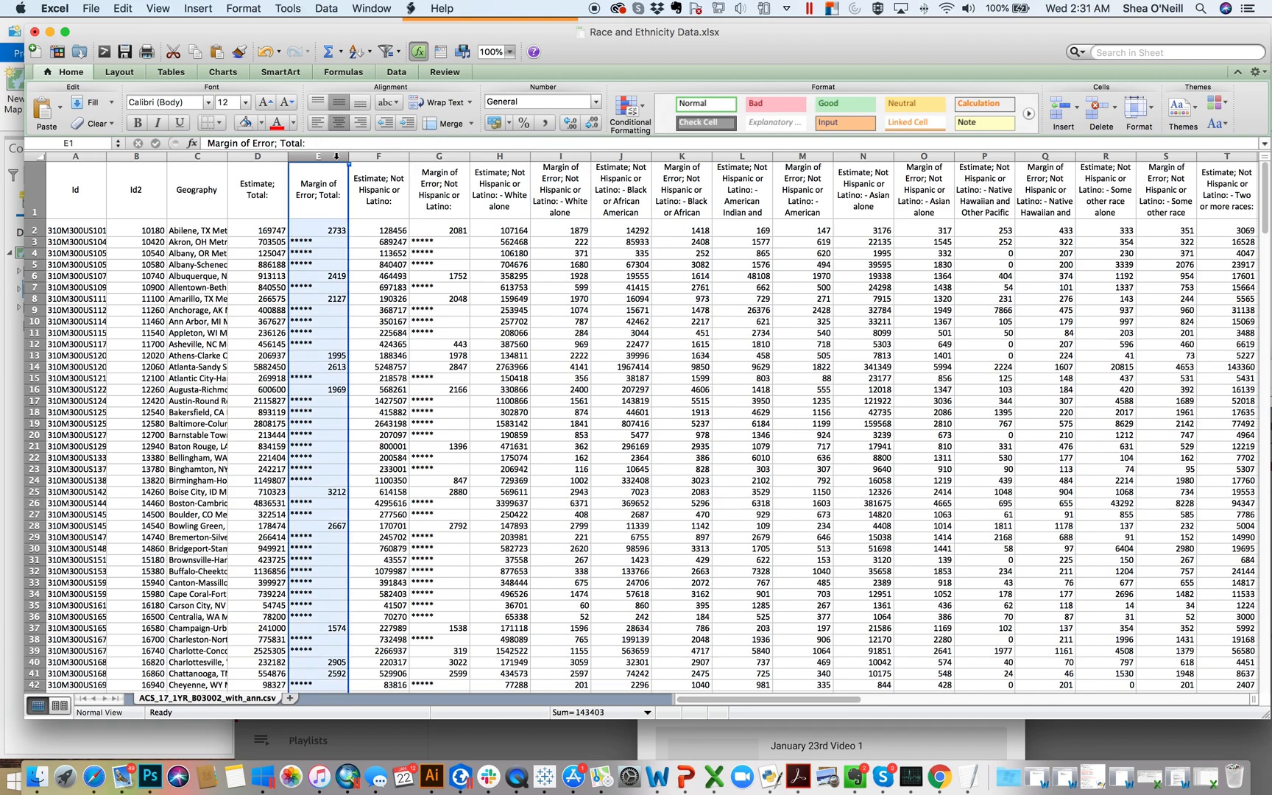
super+click(453, 156)
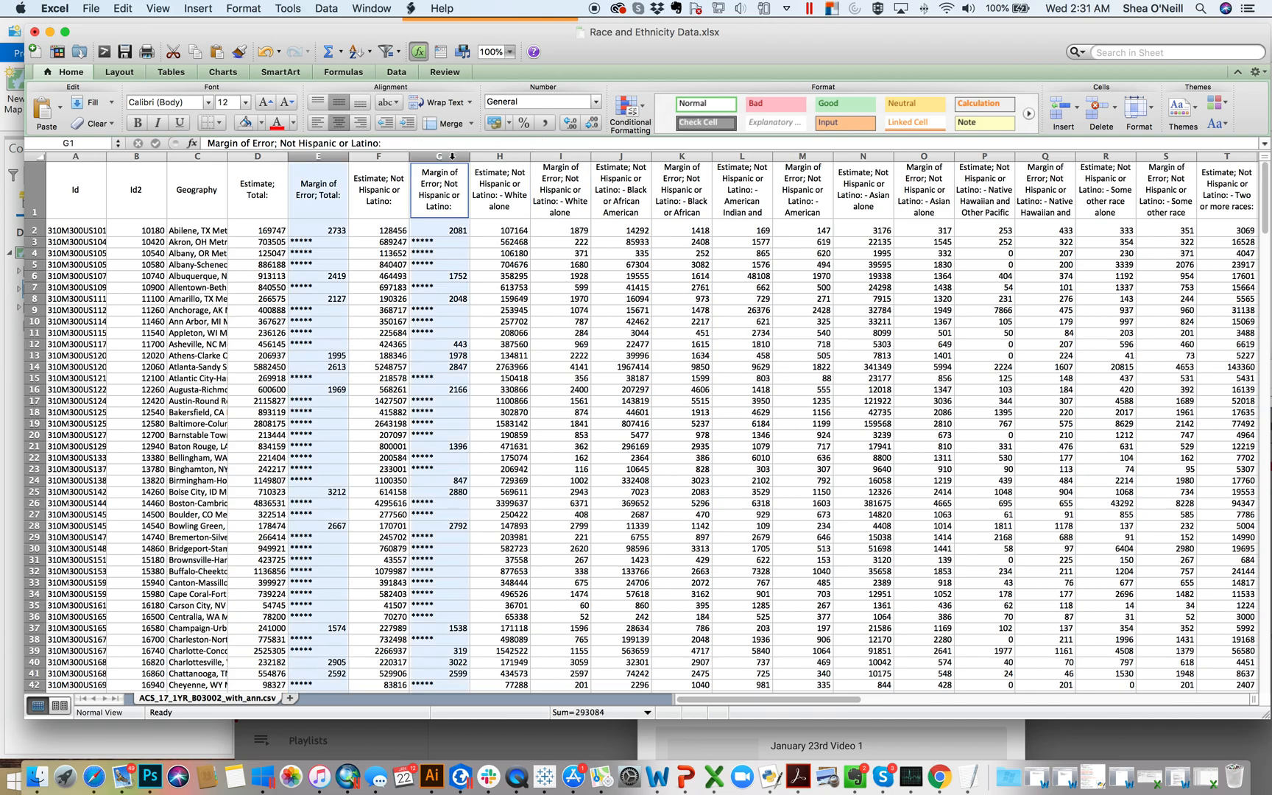
super+click(557, 156)
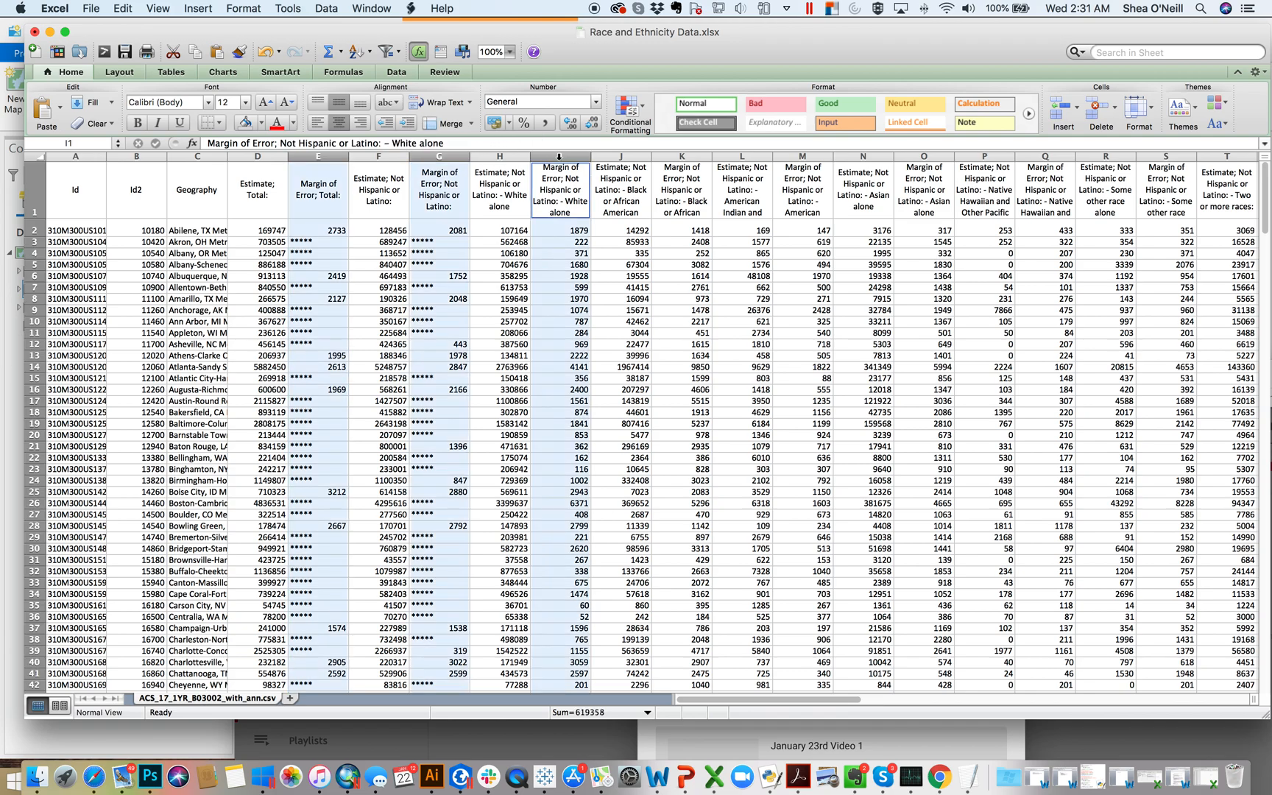
super+click(680, 155)
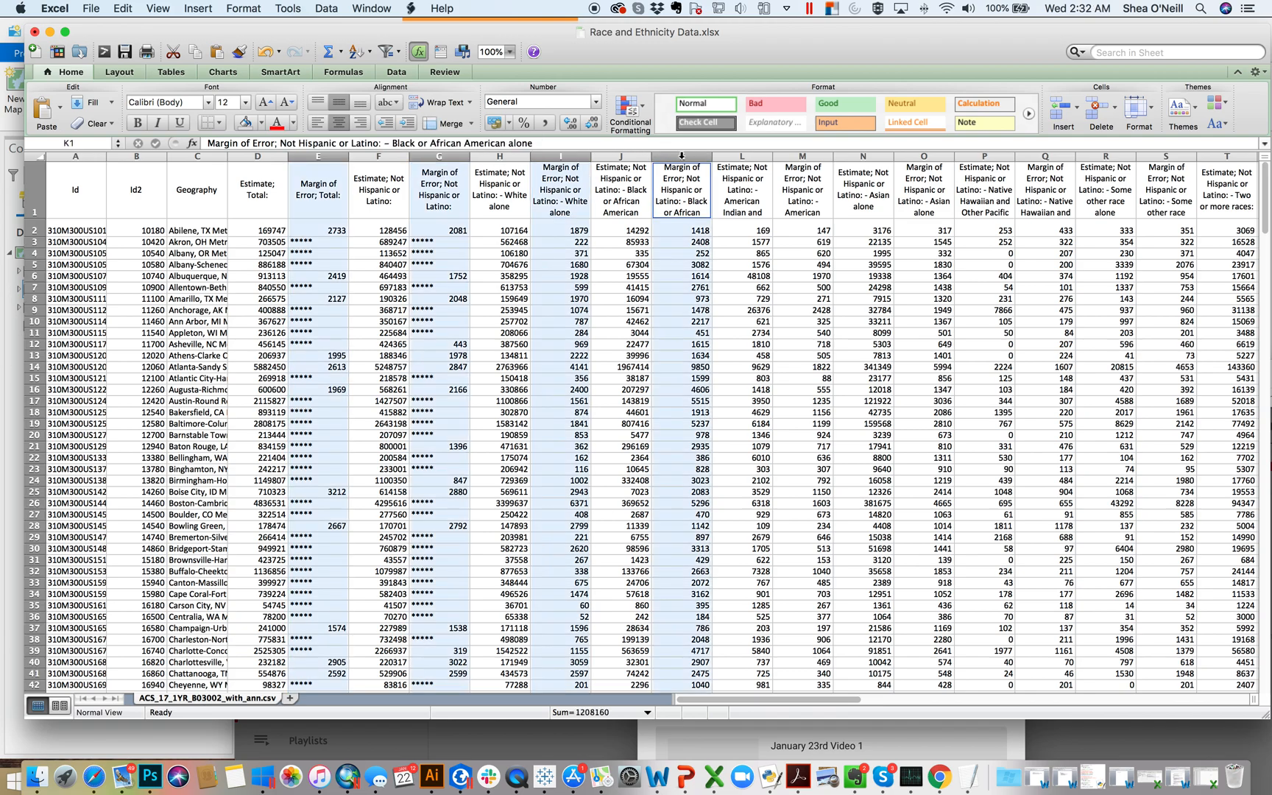
super+click(800, 156)
super+click(910, 155)
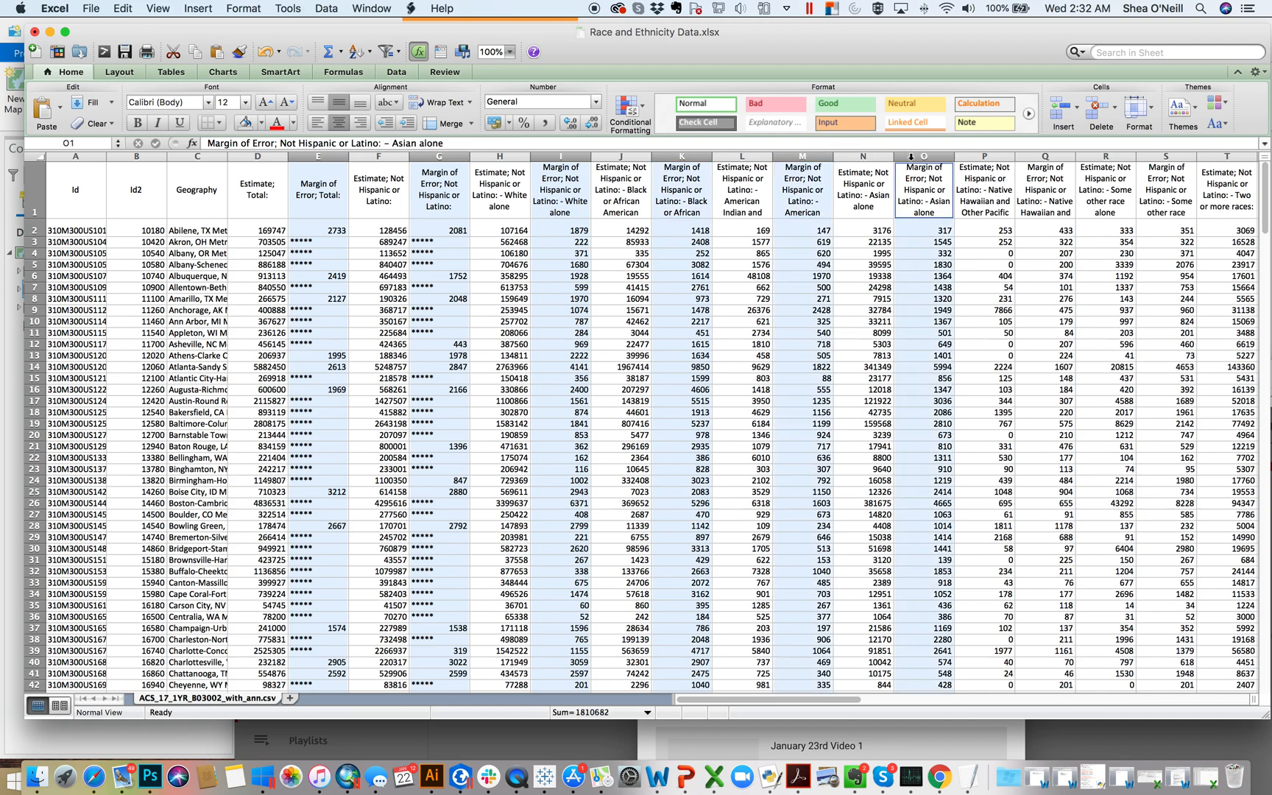
super+click(1033, 156)
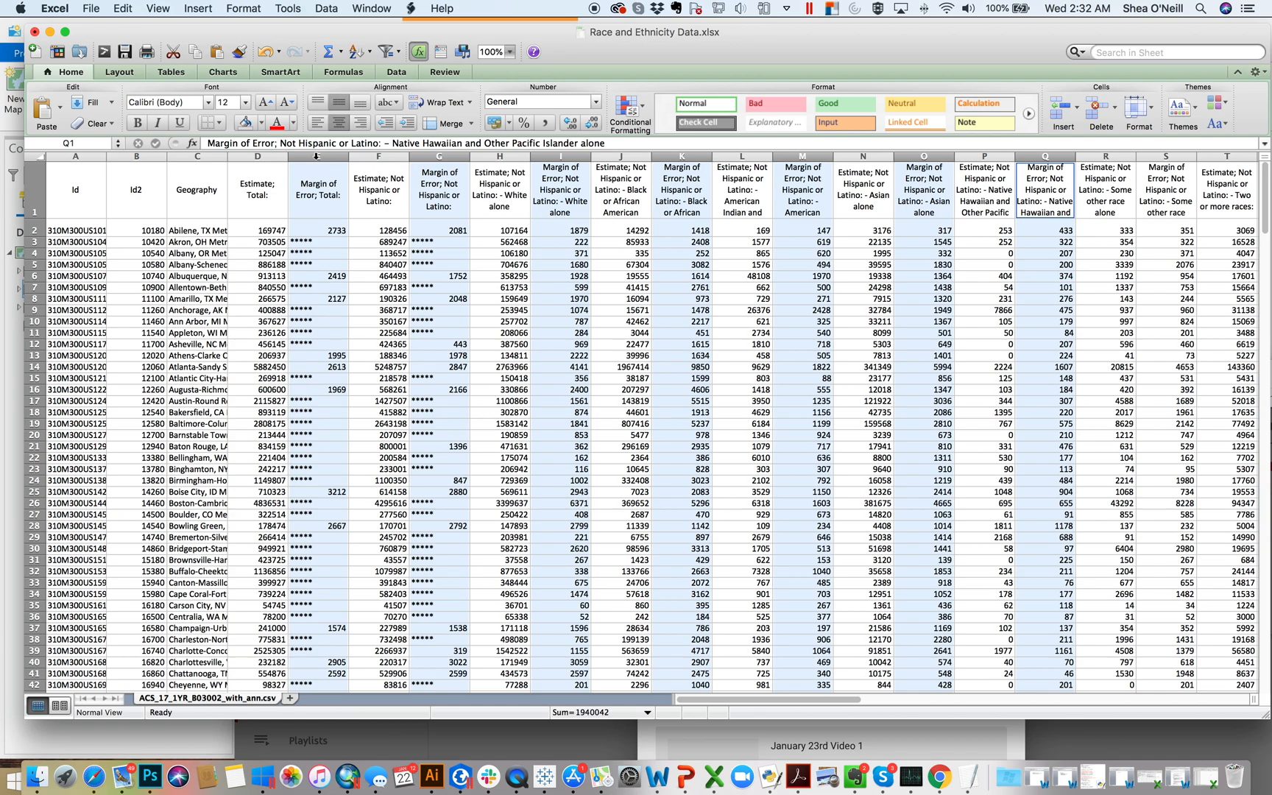
right_click(312, 156)
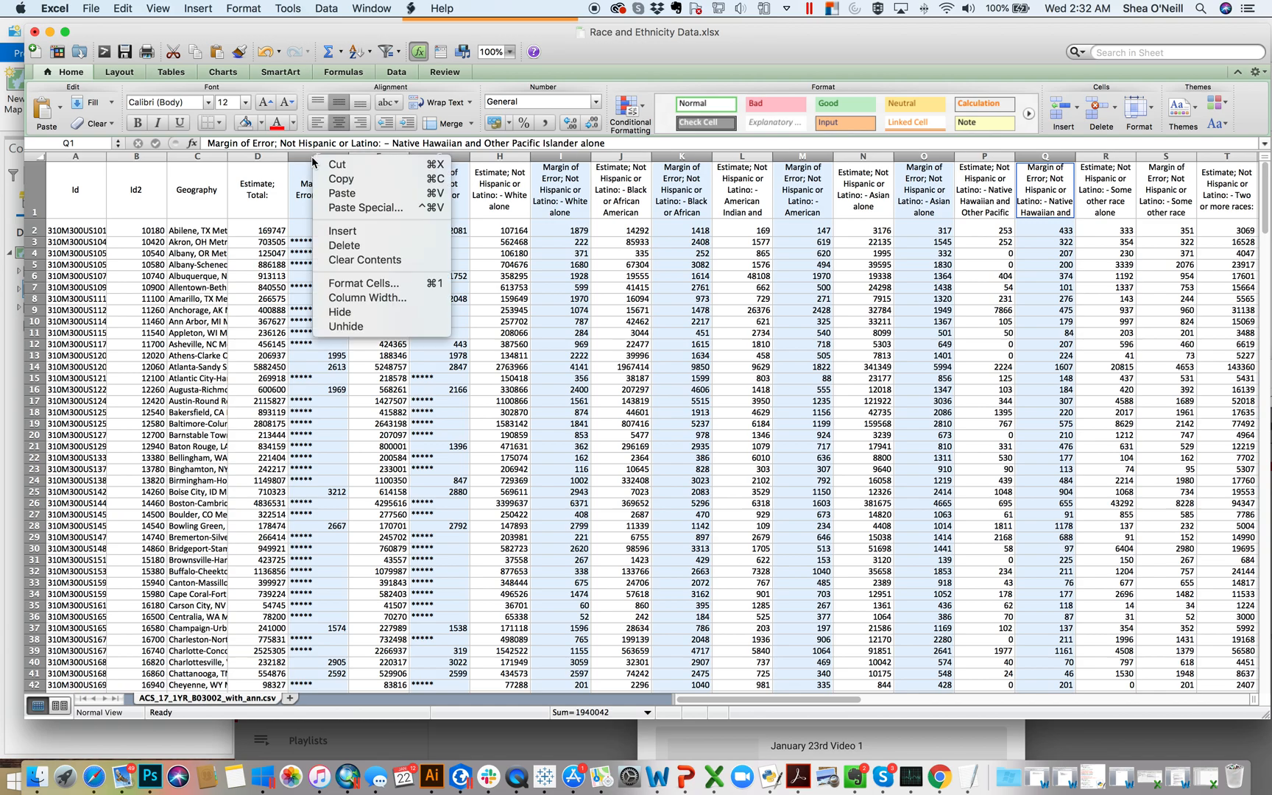
click(363, 243)
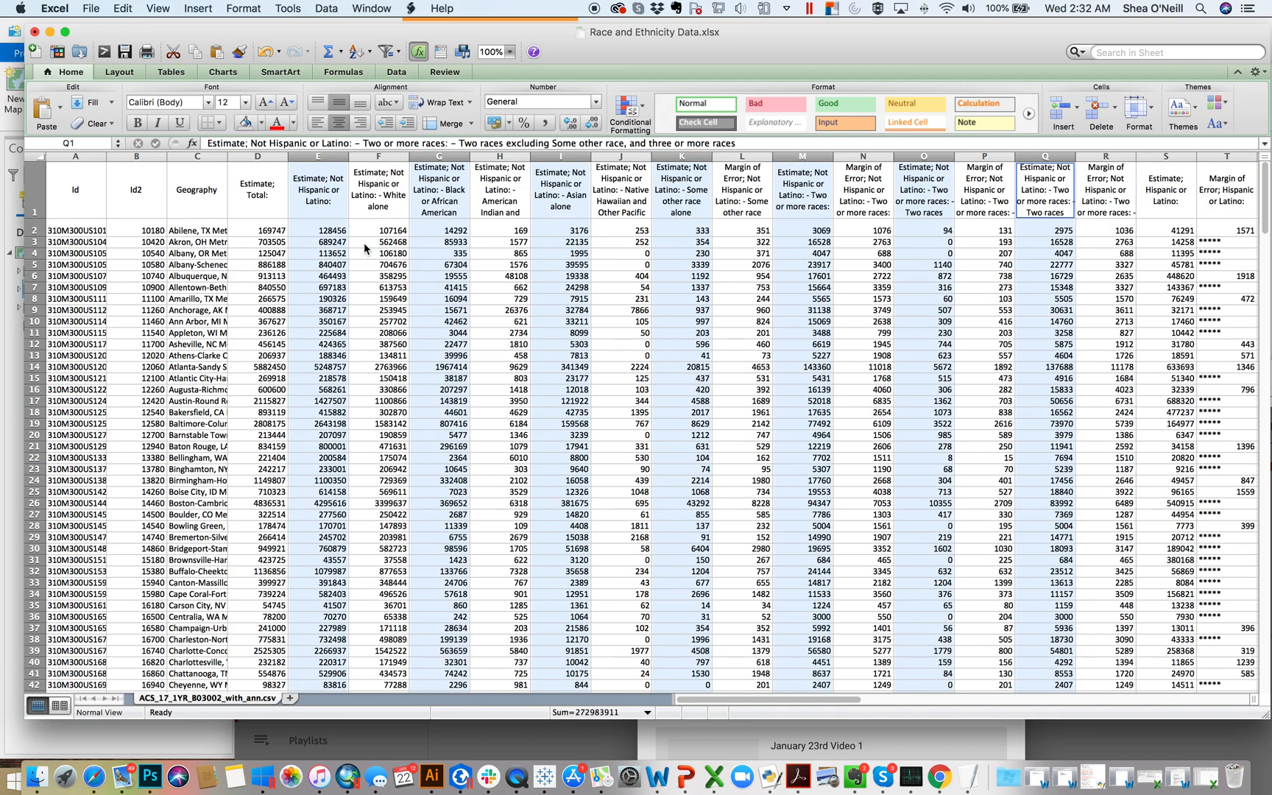
Step: Delete all remaining margin of error columns together, taking every second column from L through AL
click(382, 265)
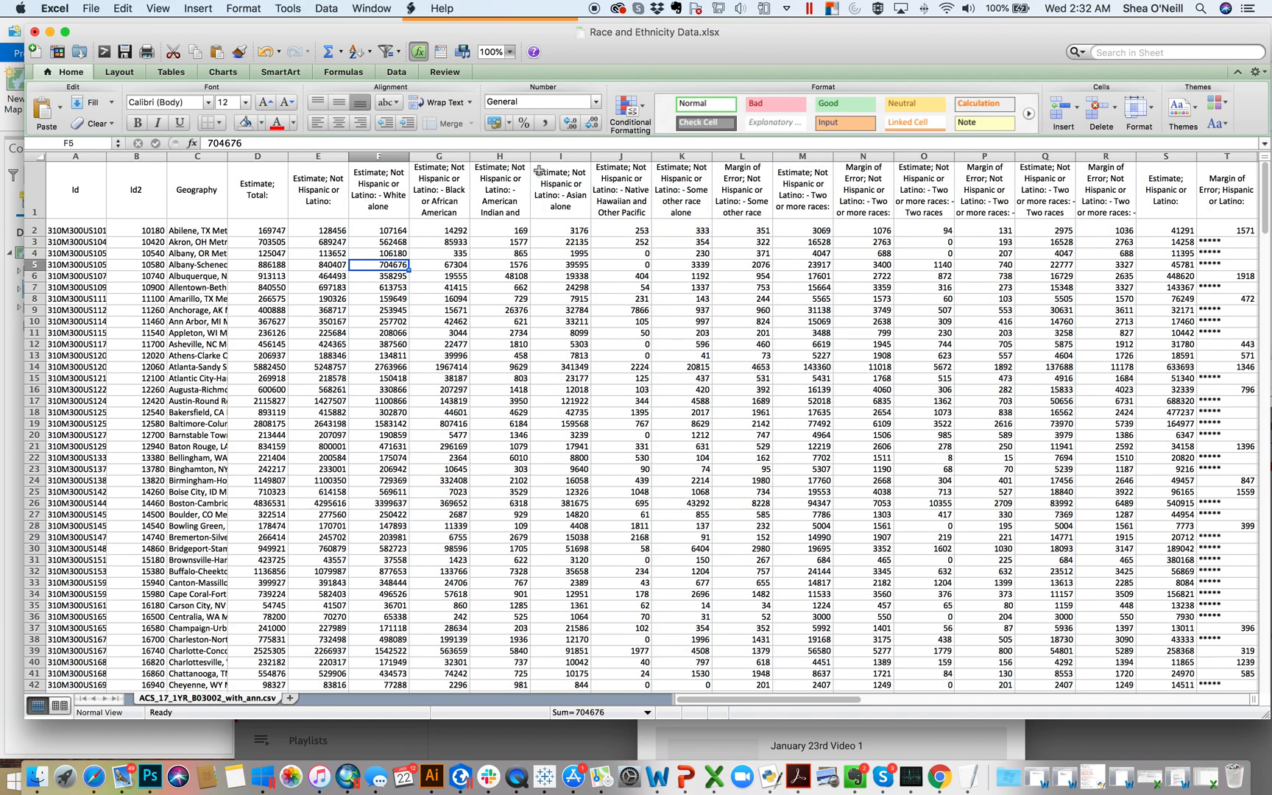
click(751, 158)
super+click(872, 156)
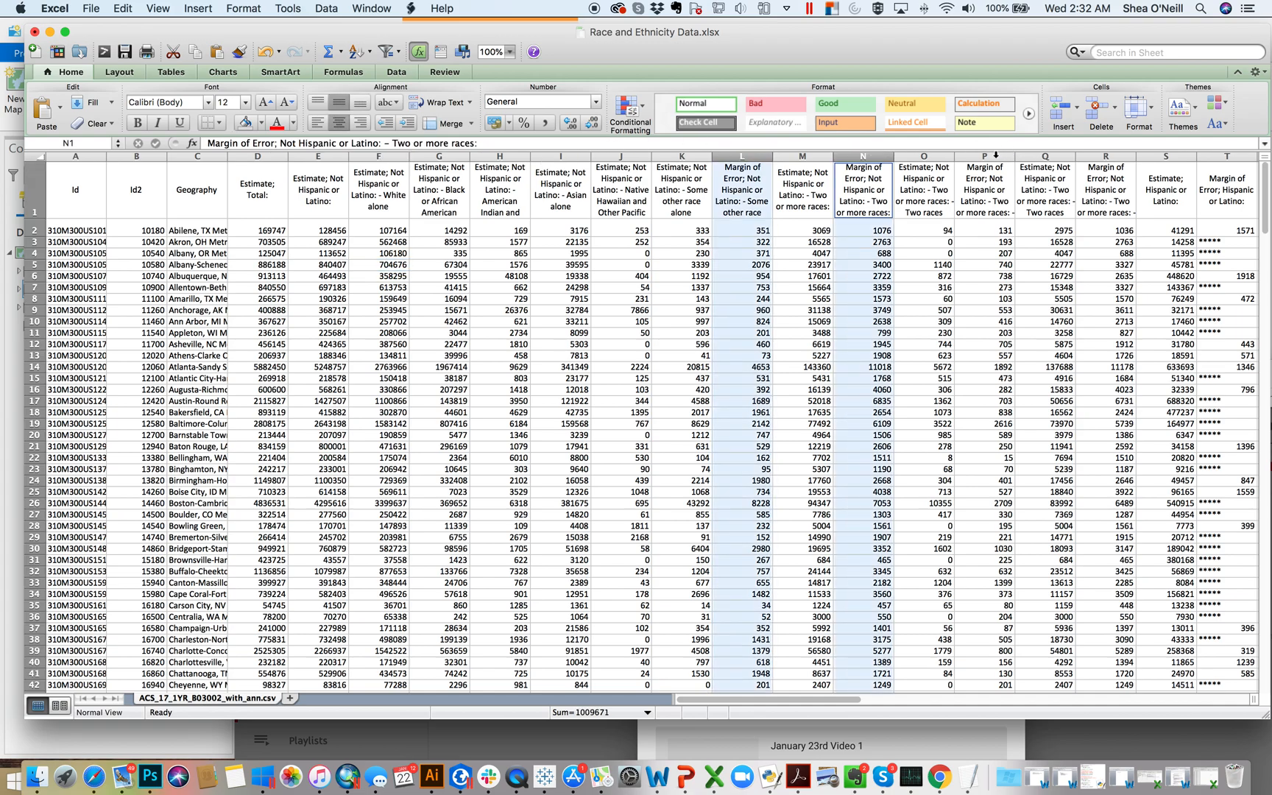
super+click(1005, 156)
super+click(1104, 156)
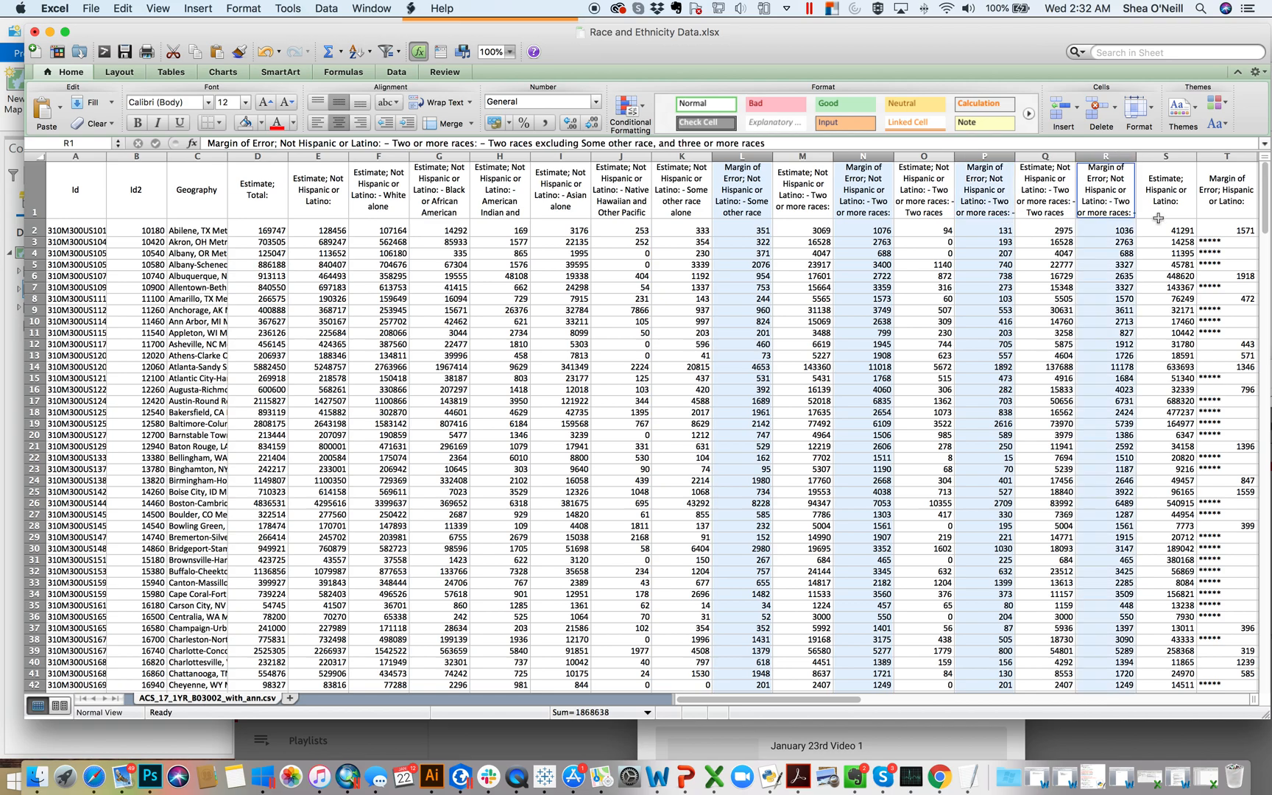
scroll(1157, 220, right, 5)
super+click(926, 155)
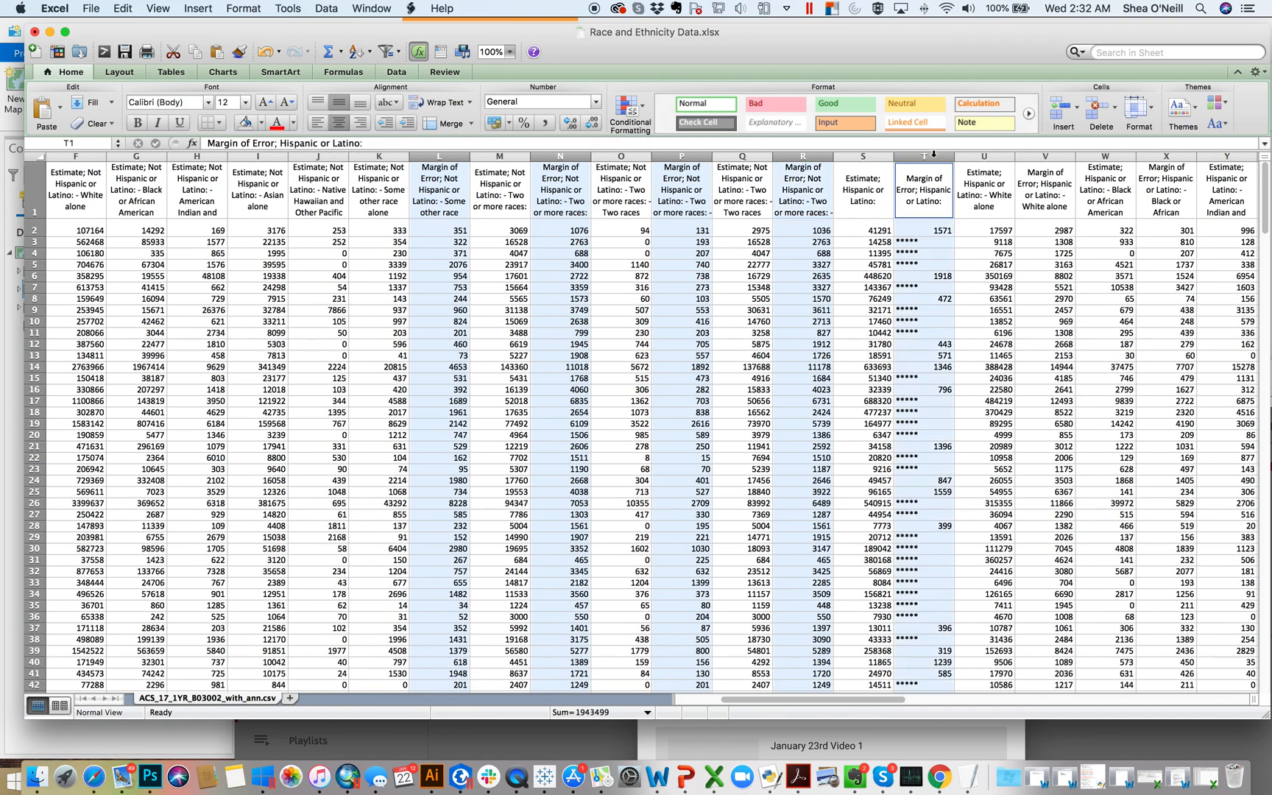
super+click(1037, 157)
super+click(1172, 156)
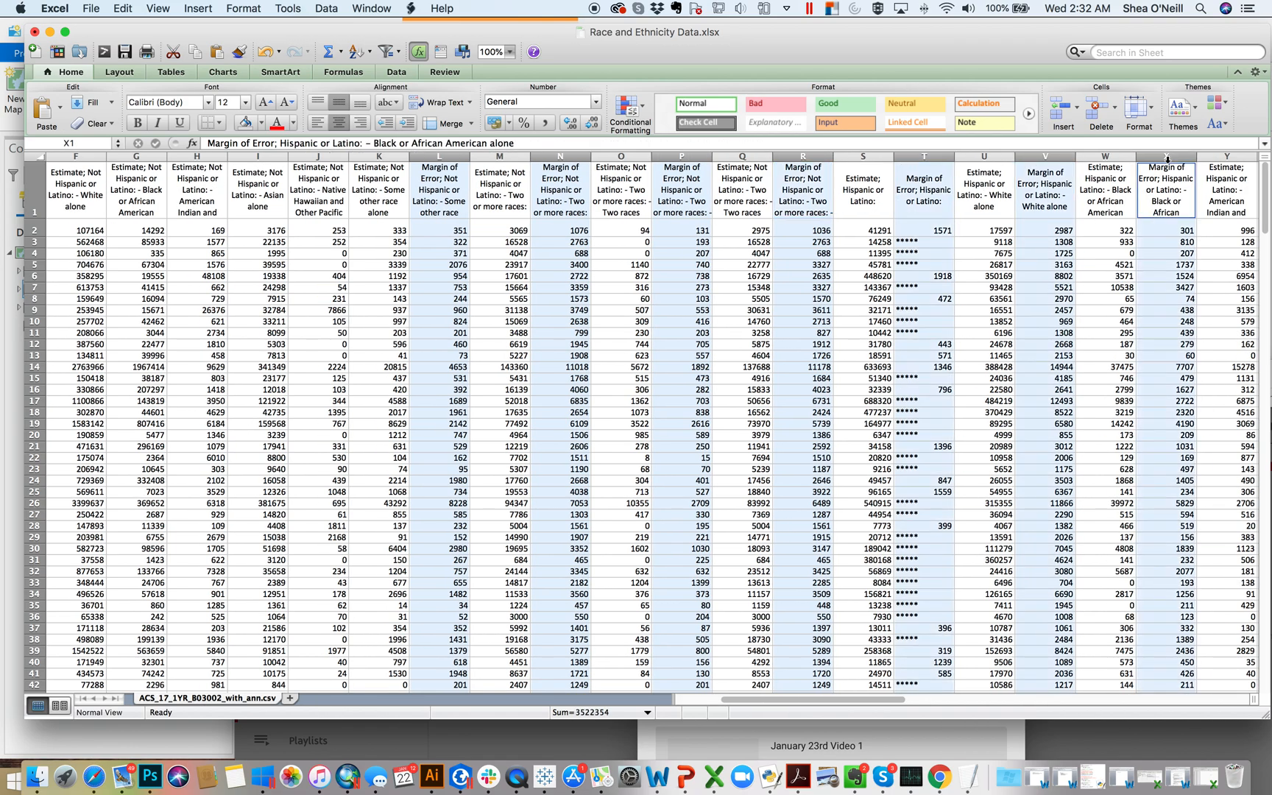
scroll(1157, 216, right, 5)
scroll(1158, 216, down, 1)
scroll(1158, 215, up, 1)
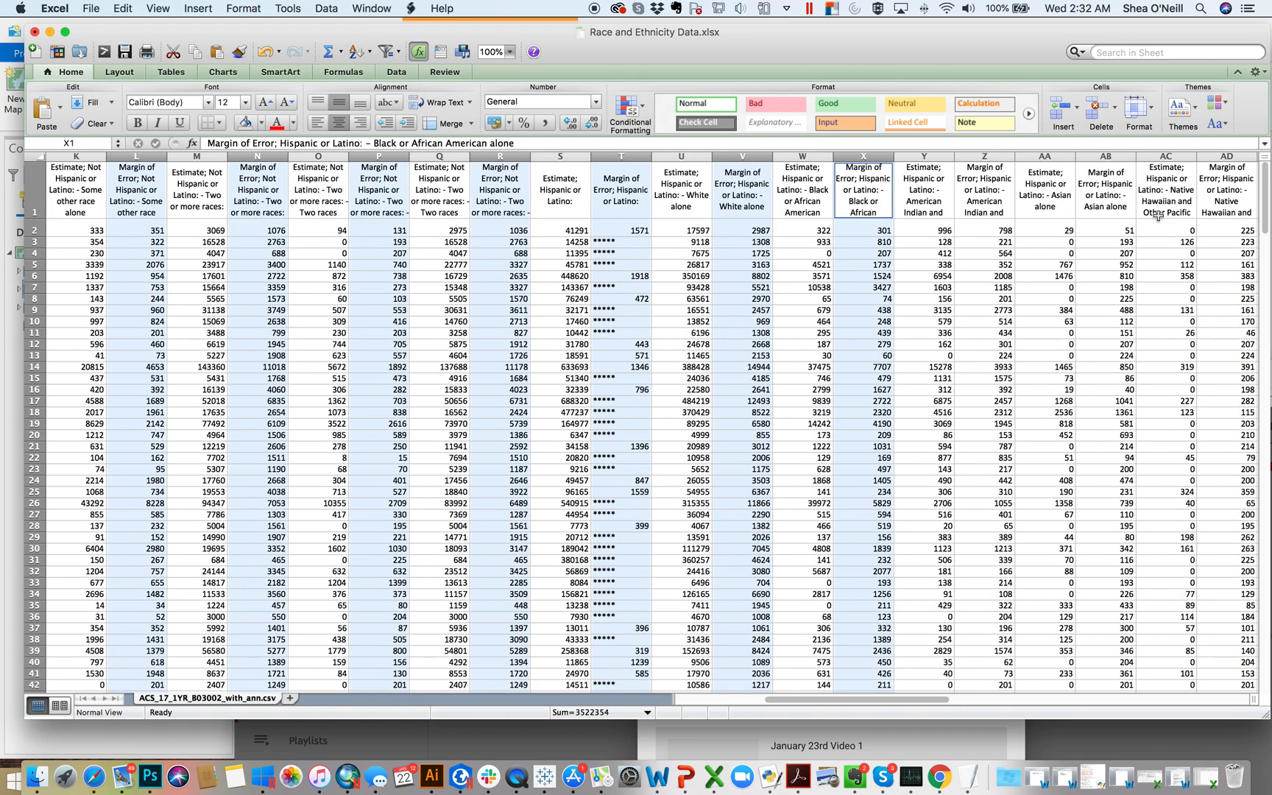
super+click(999, 156)
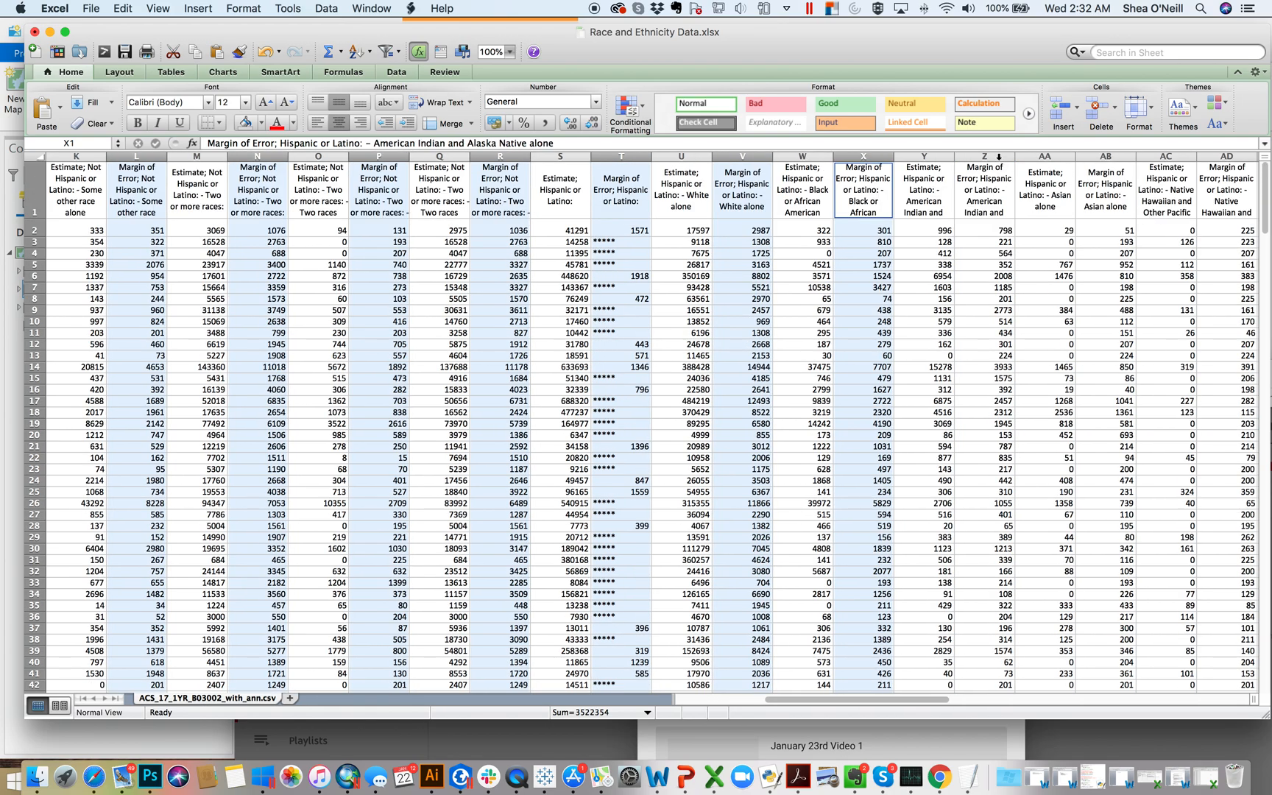
super+click(1114, 156)
scroll(1120, 244, right, 3)
scroll(1120, 243, right, 7)
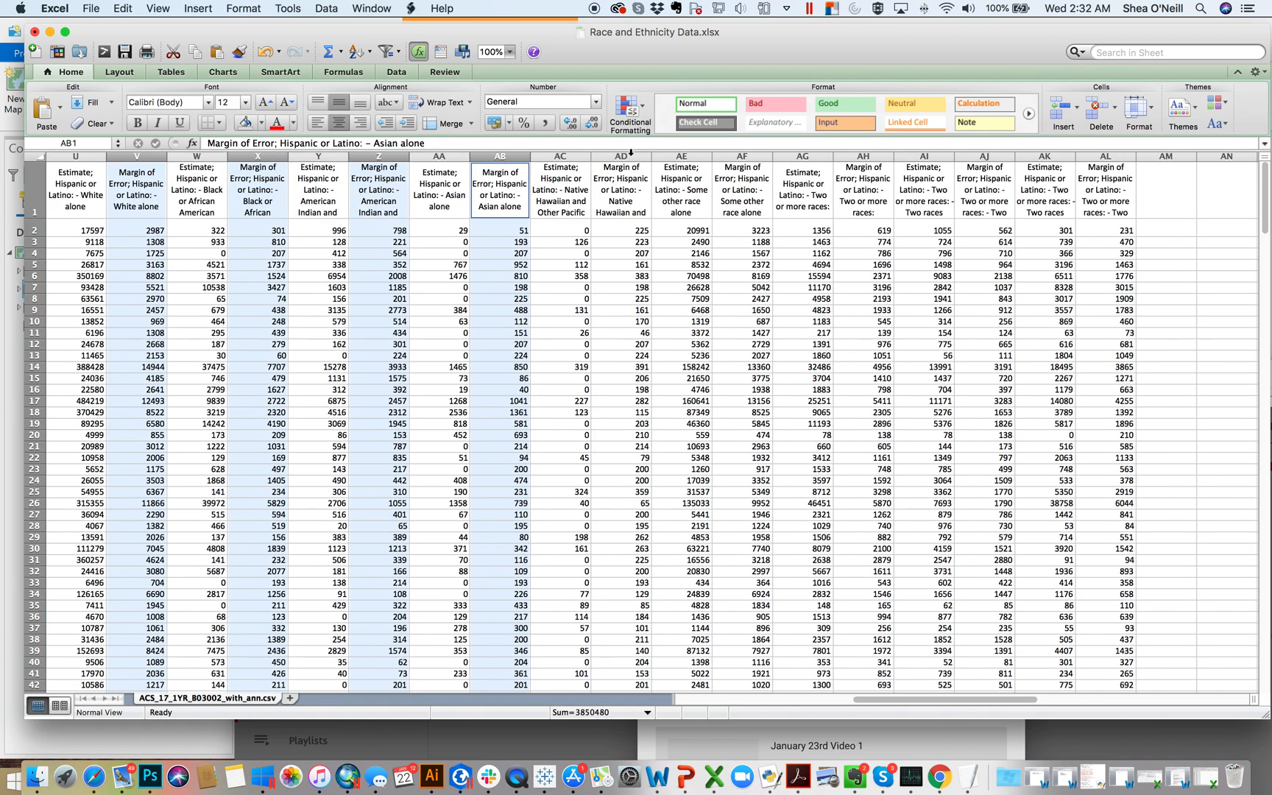
super+click(629, 155)
super+click(755, 156)
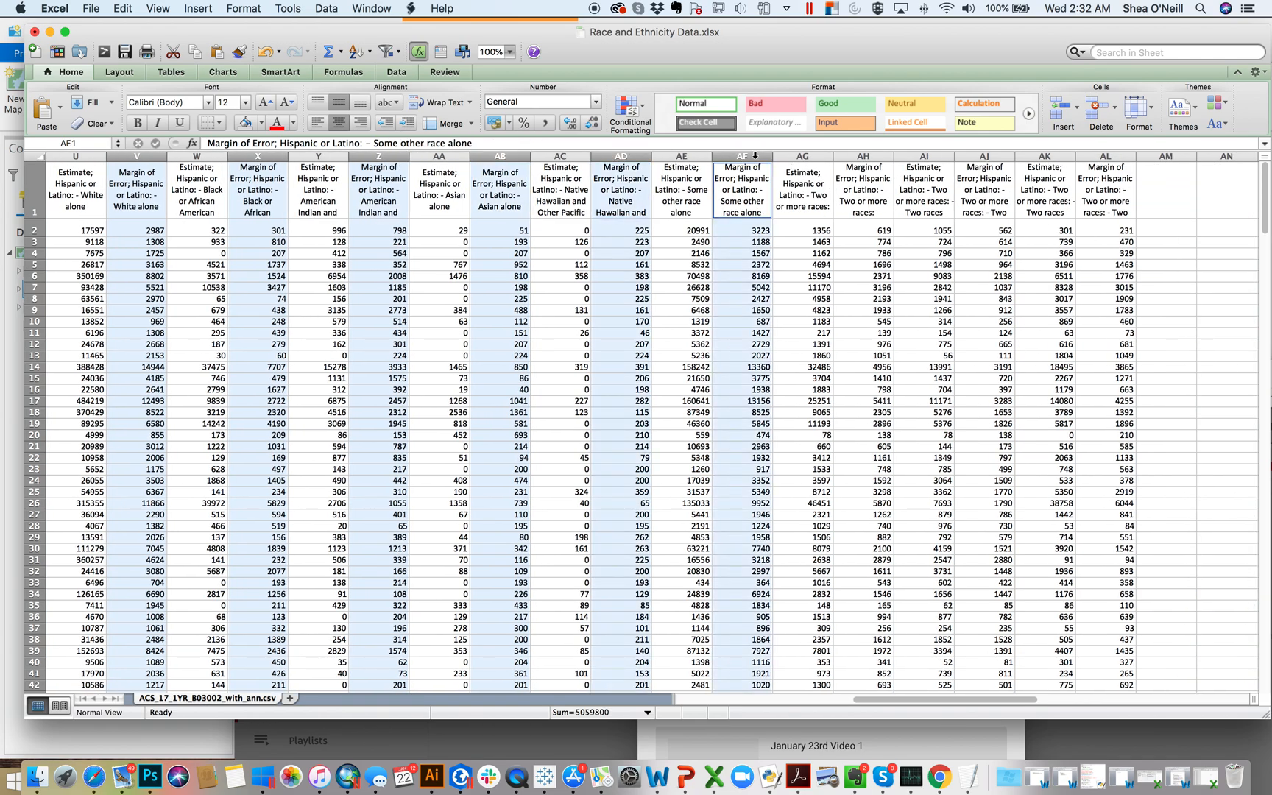
super+click(882, 157)
super+click(987, 156)
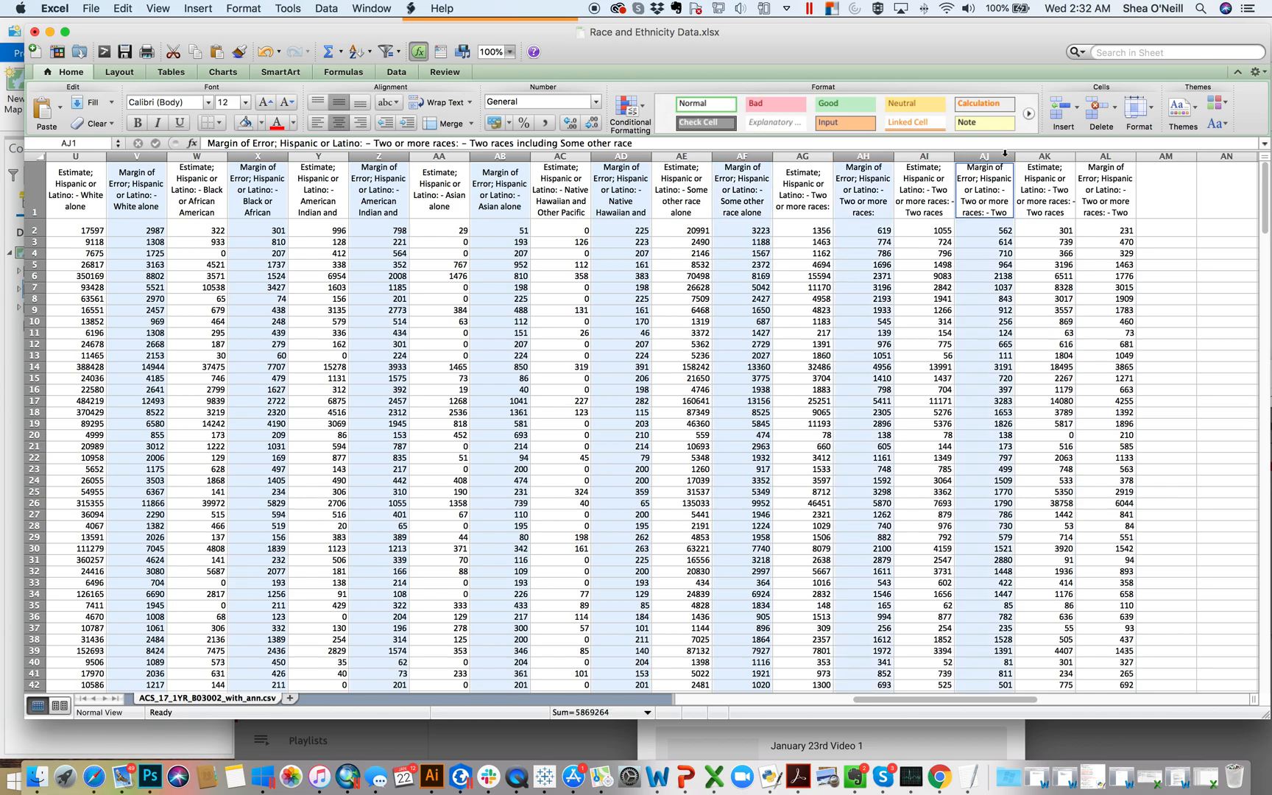
super+click(1107, 156)
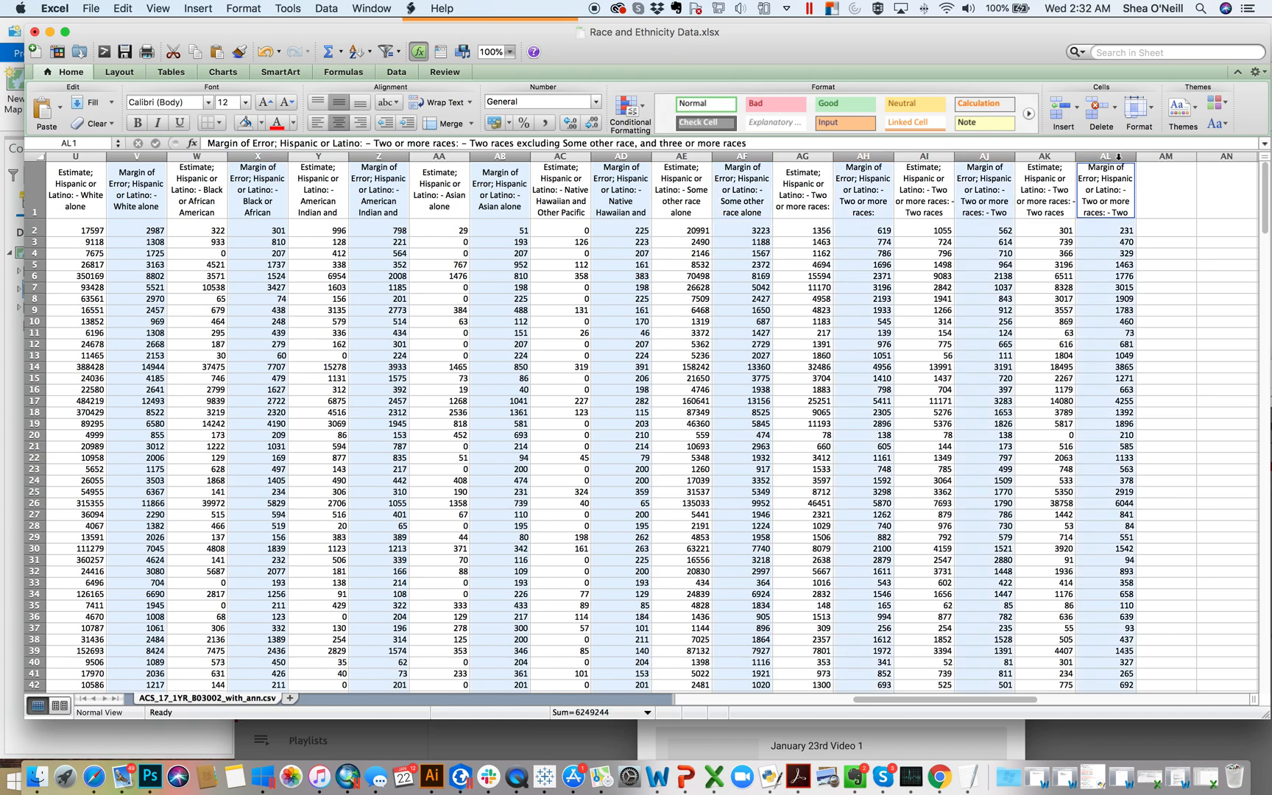
right_click(1118, 156)
click(1155, 248)
click(536, 334)
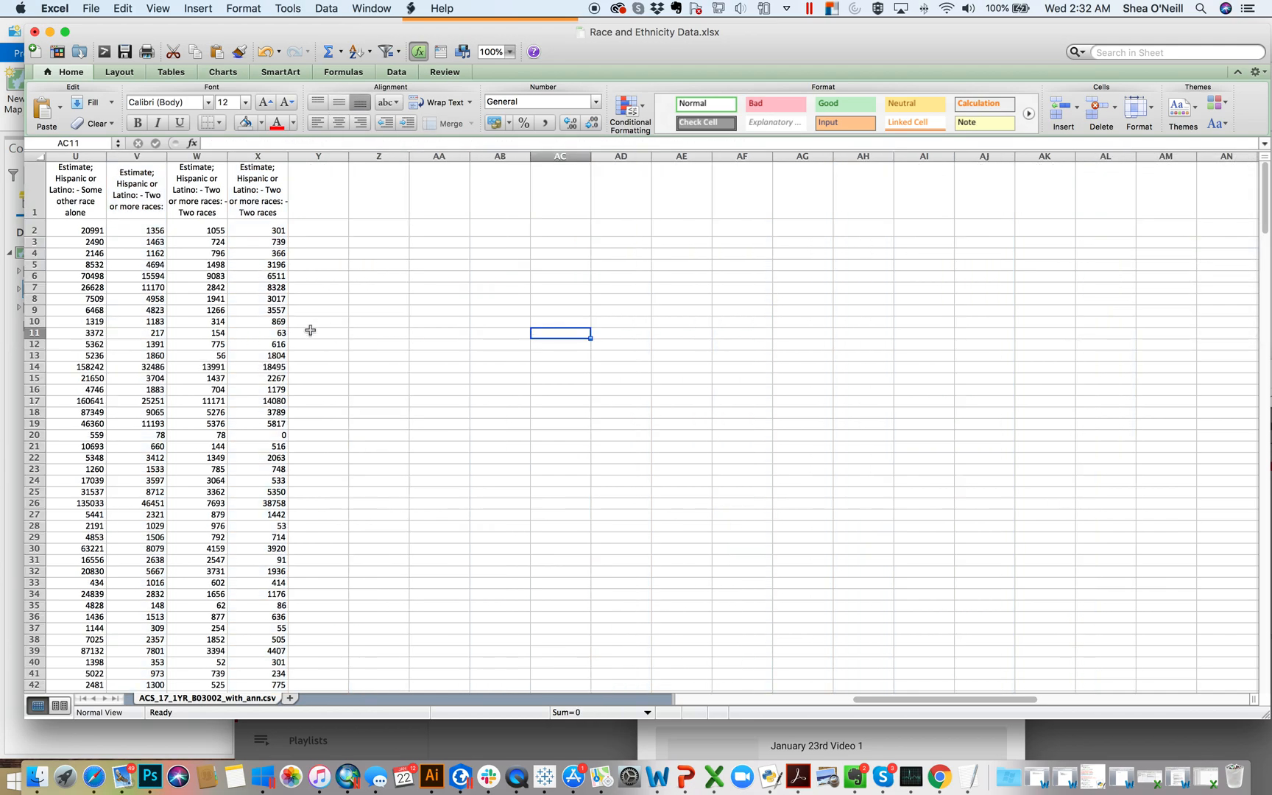
Step: Fill columns F through O, from the non-Hispanic White alone estimate to the Hispanic or Latino estimate, with light blue
scroll(309, 331, left, 10)
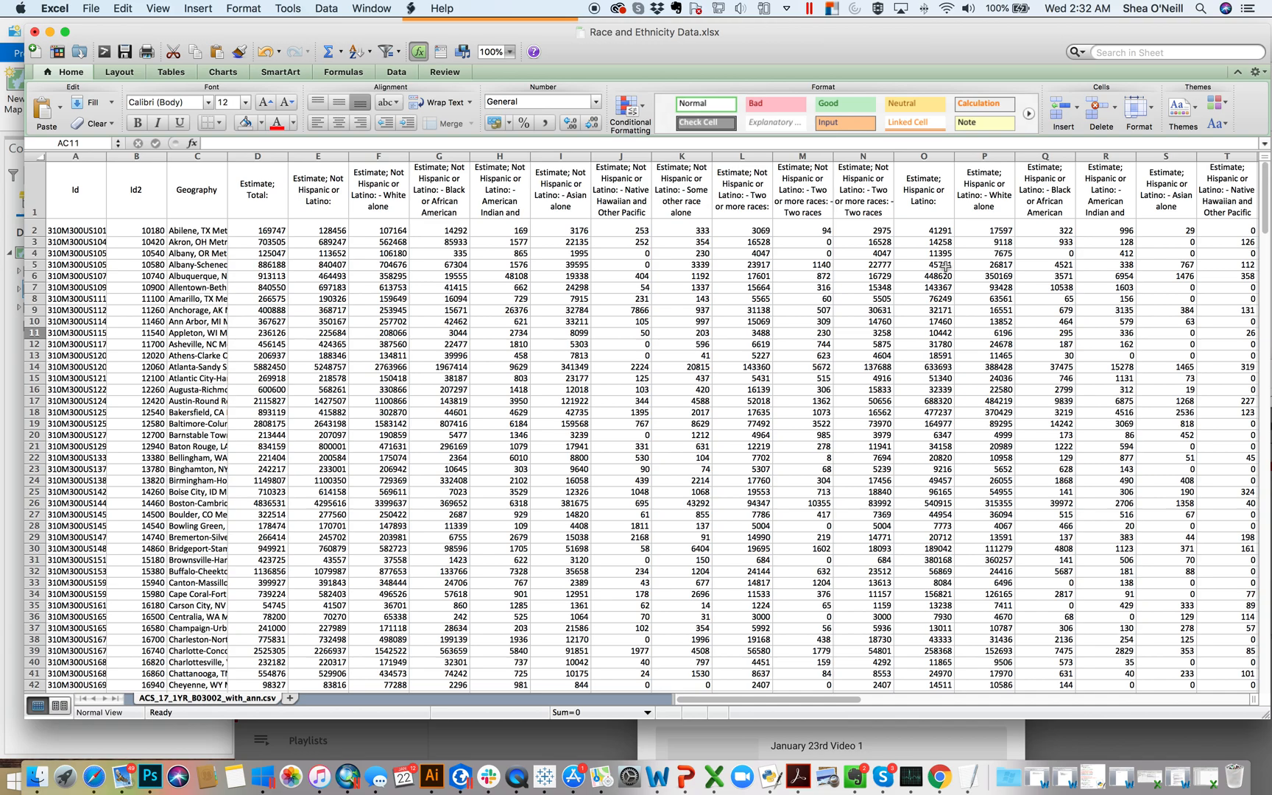
click(259, 191)
click(320, 186)
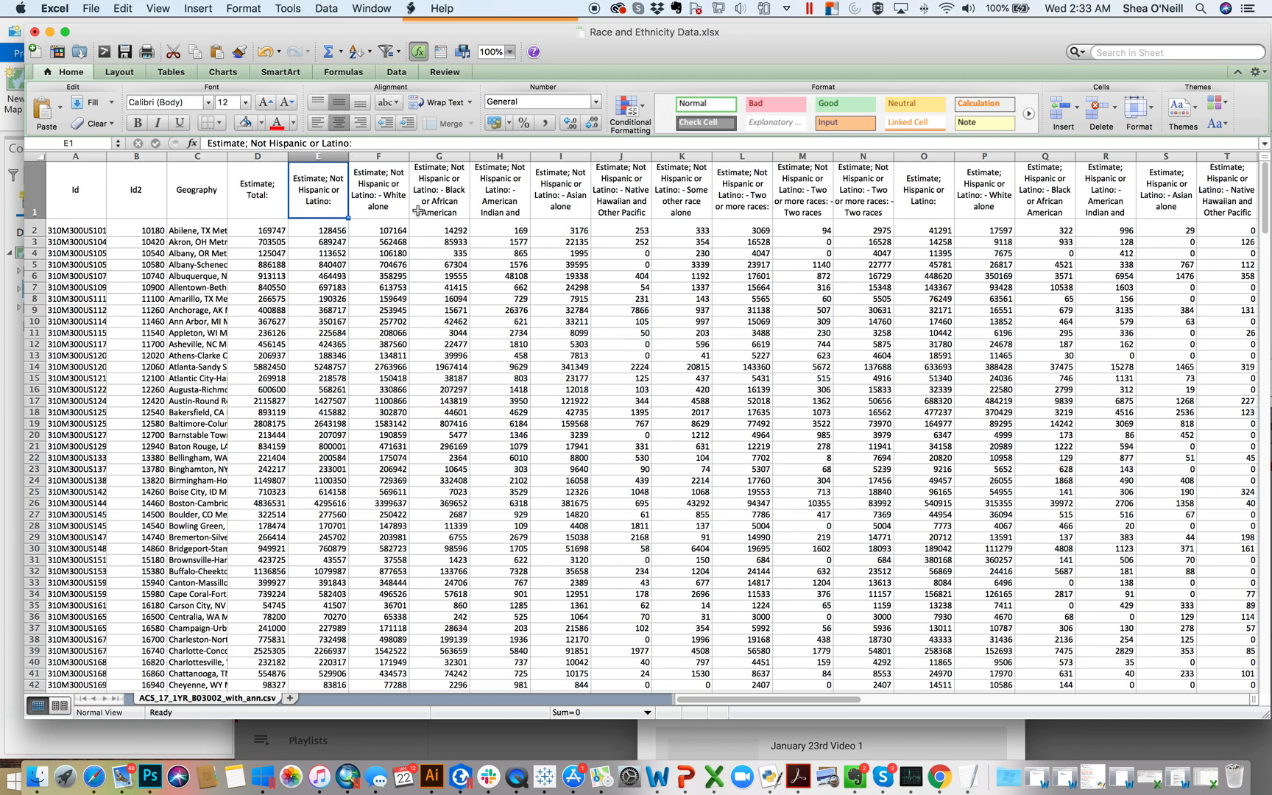
click(436, 187)
click(490, 185)
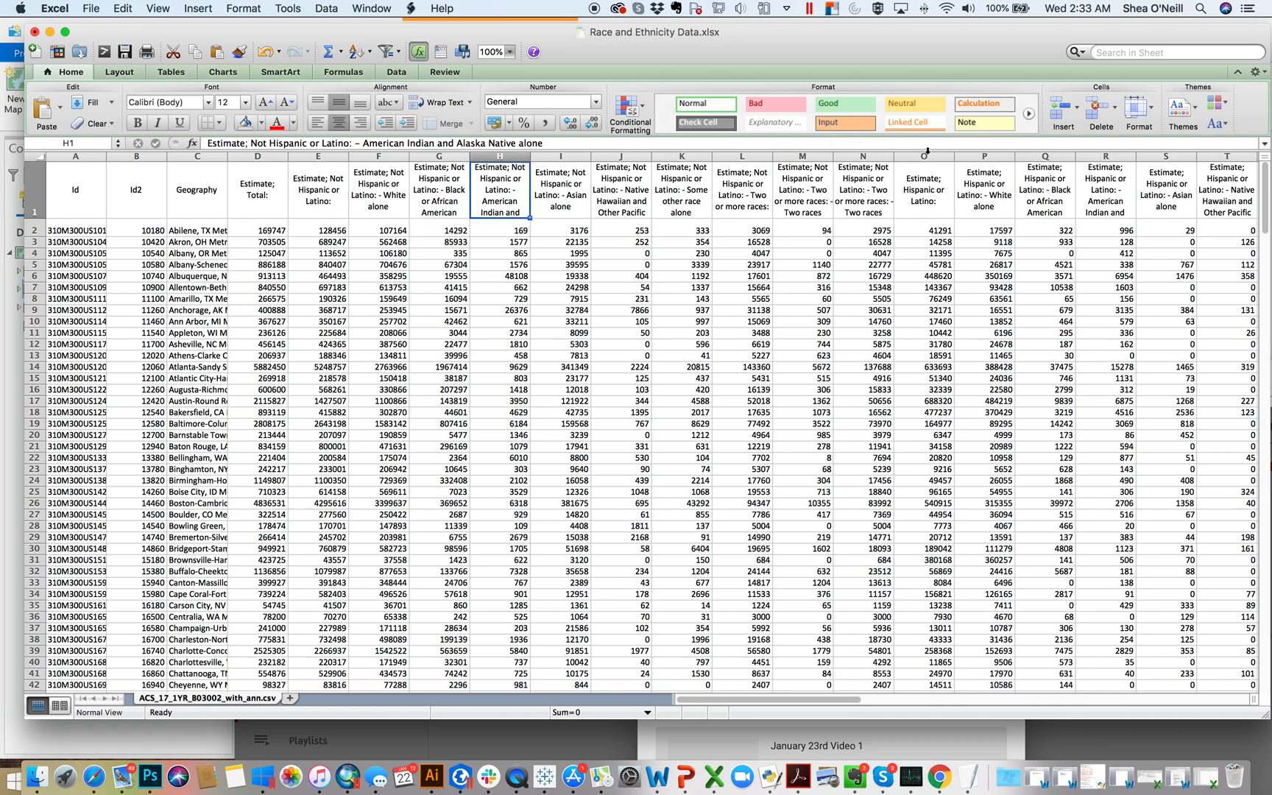
drag(925, 154, 361, 162)
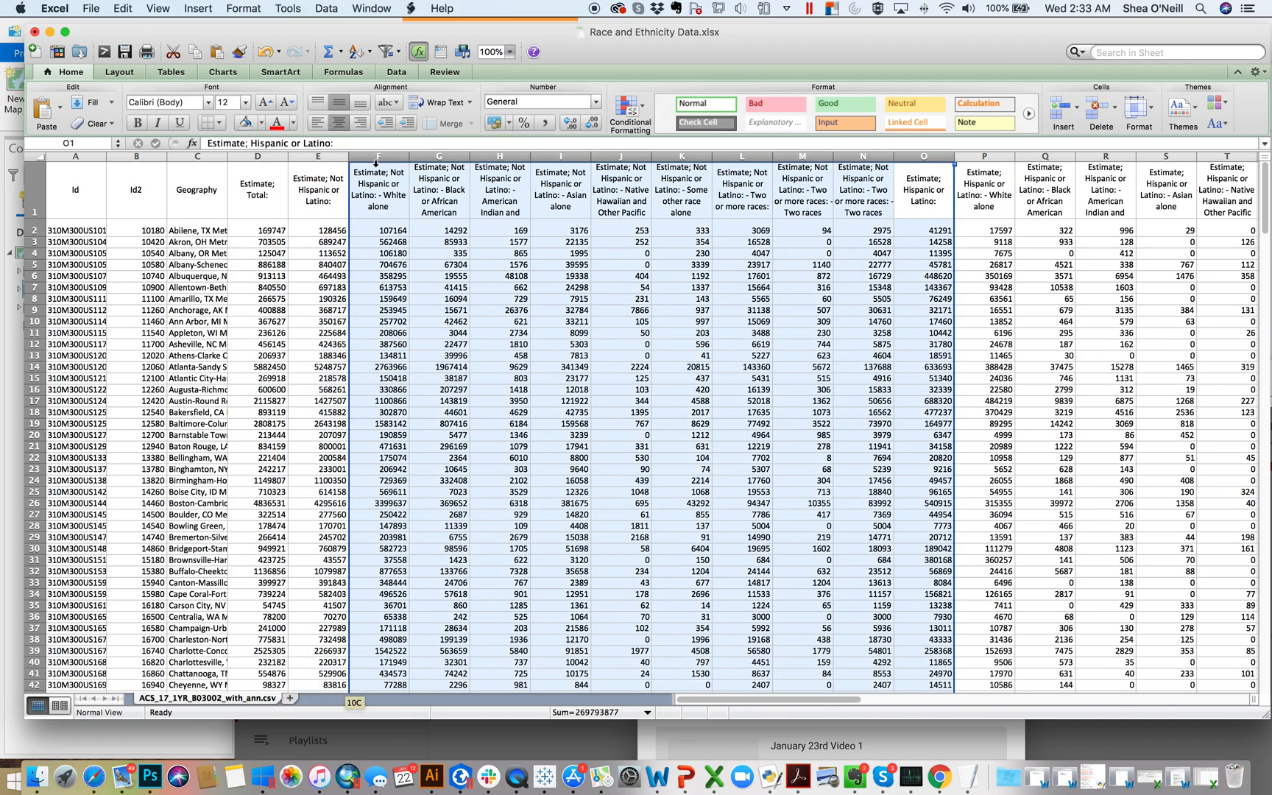
click(262, 123)
click(324, 170)
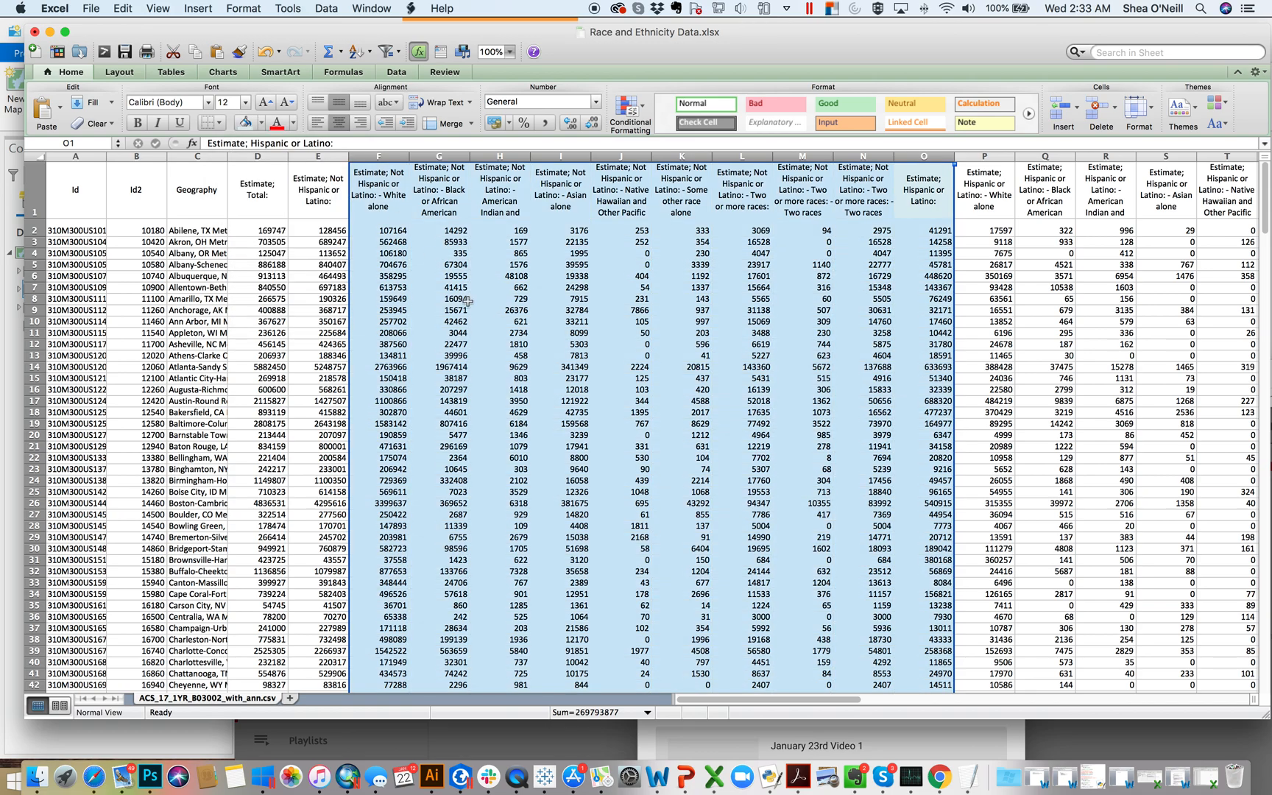
Step: Increase the height of header row 1 so the long estimate labels fit
click(518, 332)
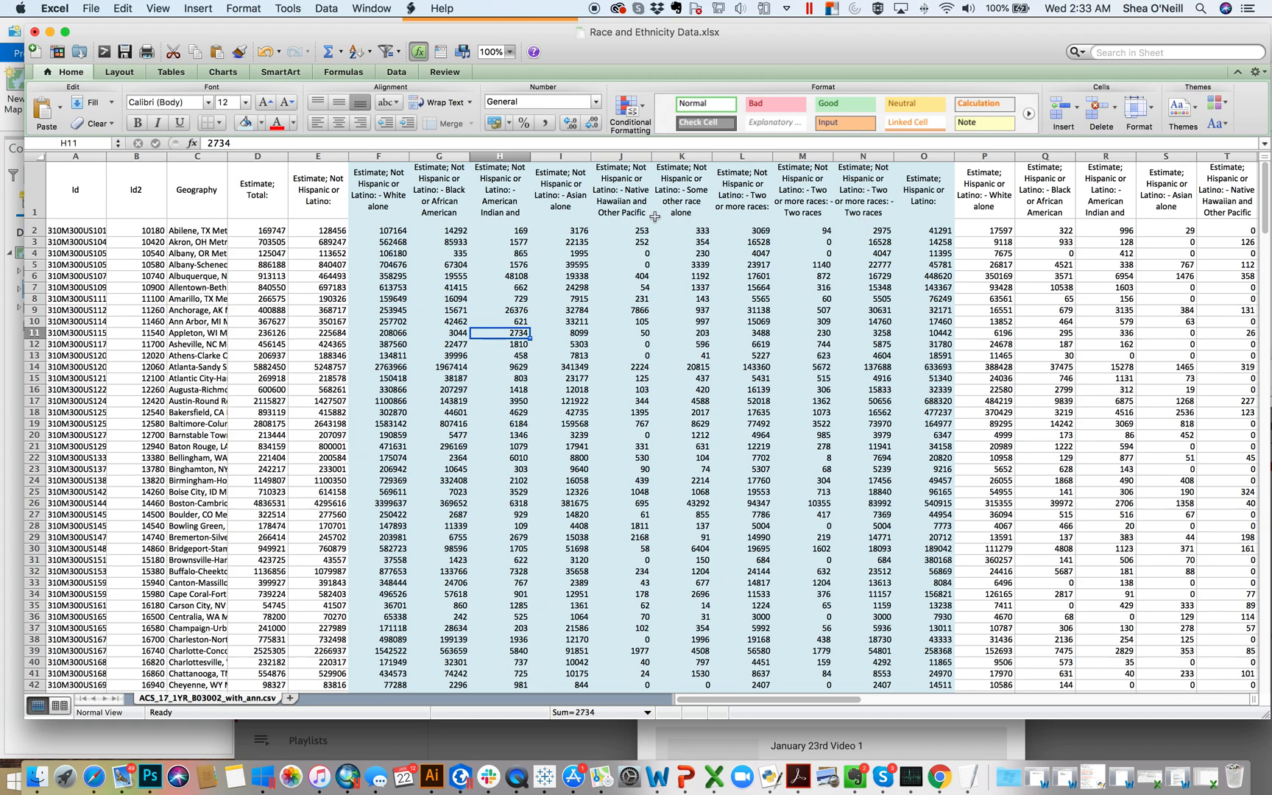
drag(41, 218, 41, 248)
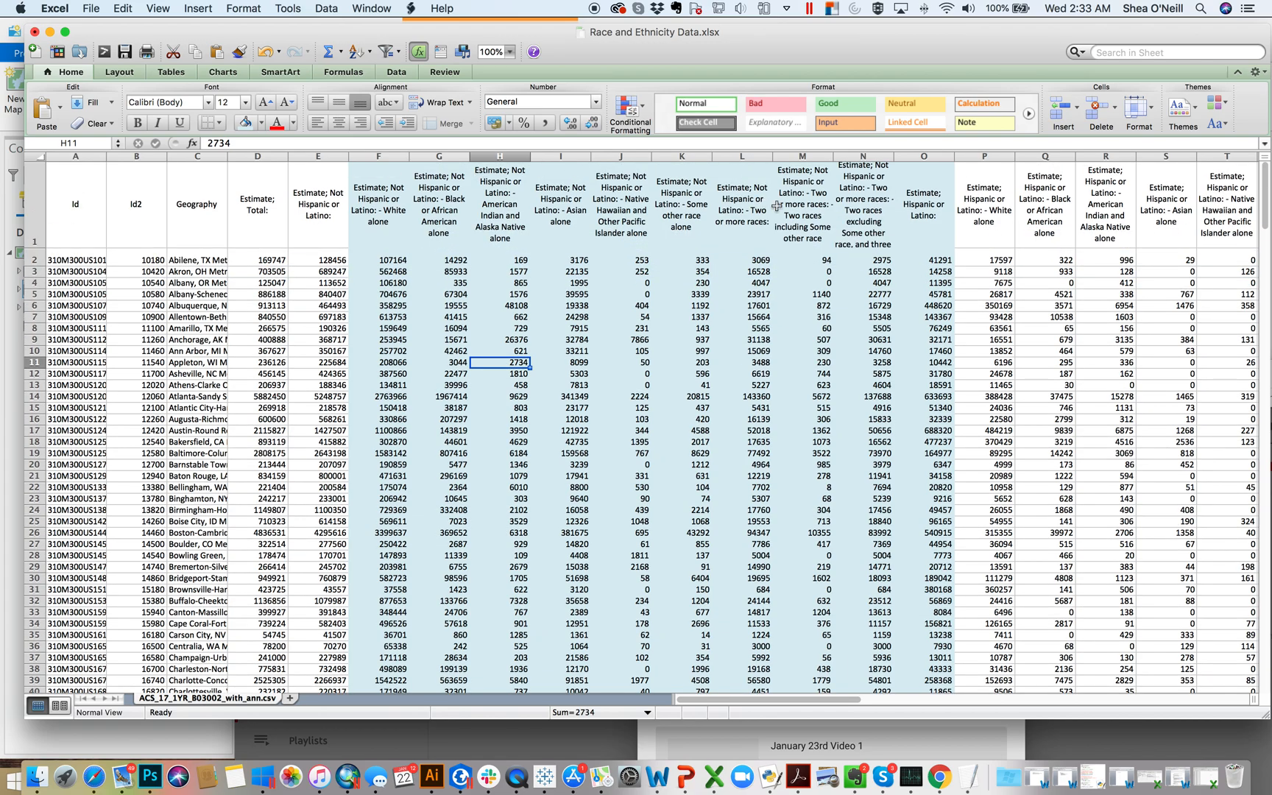
click(828, 230)
Step: Delete columns M and N, the two sub-breakdowns of the non-Hispanic two or more races estimate
drag(864, 163, 808, 165)
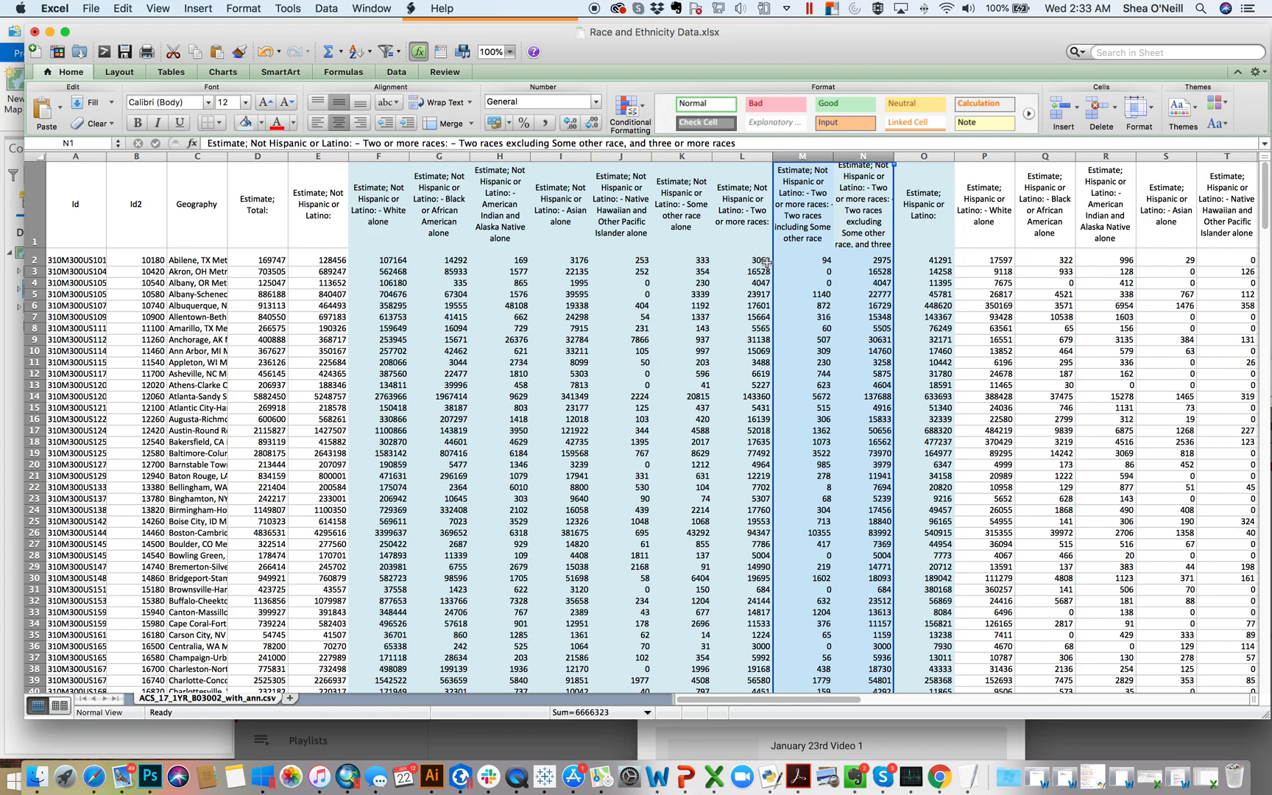
right_click(859, 156)
key(Escape)
click(897, 247)
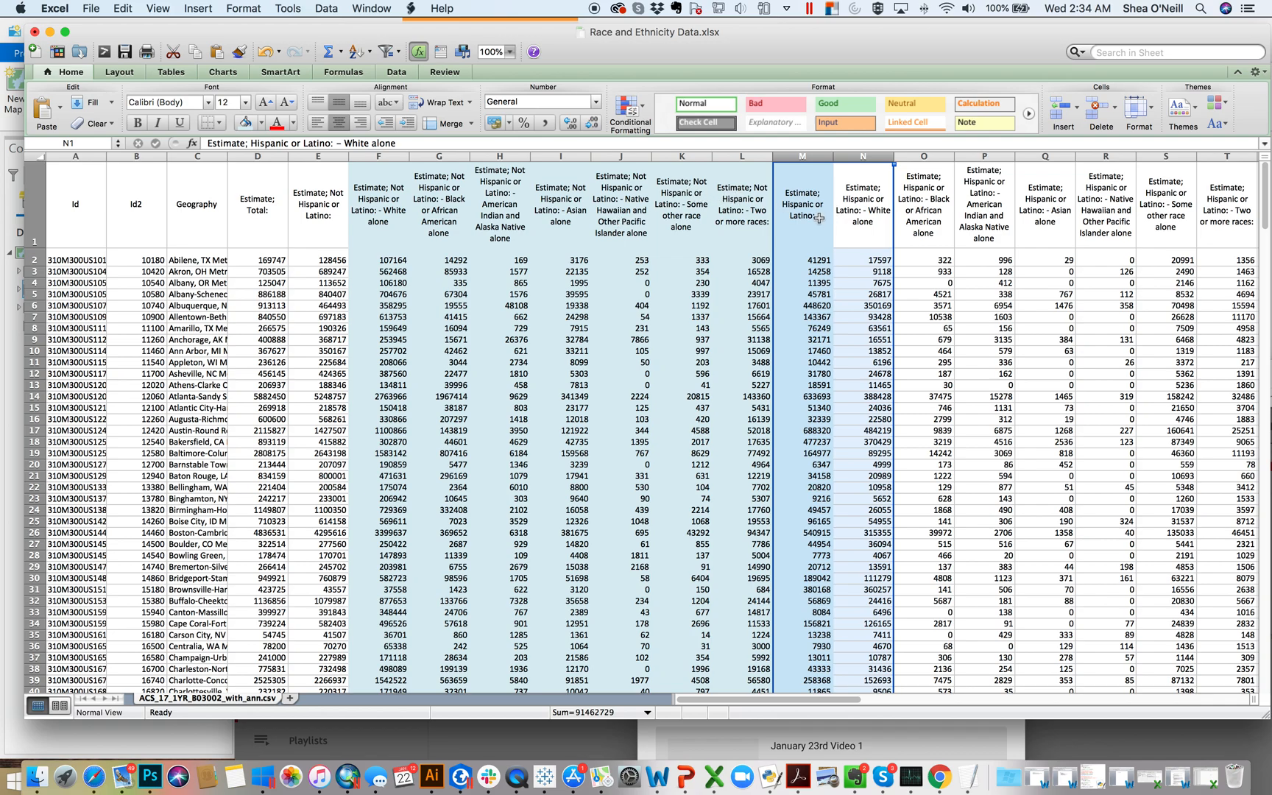
click(825, 255)
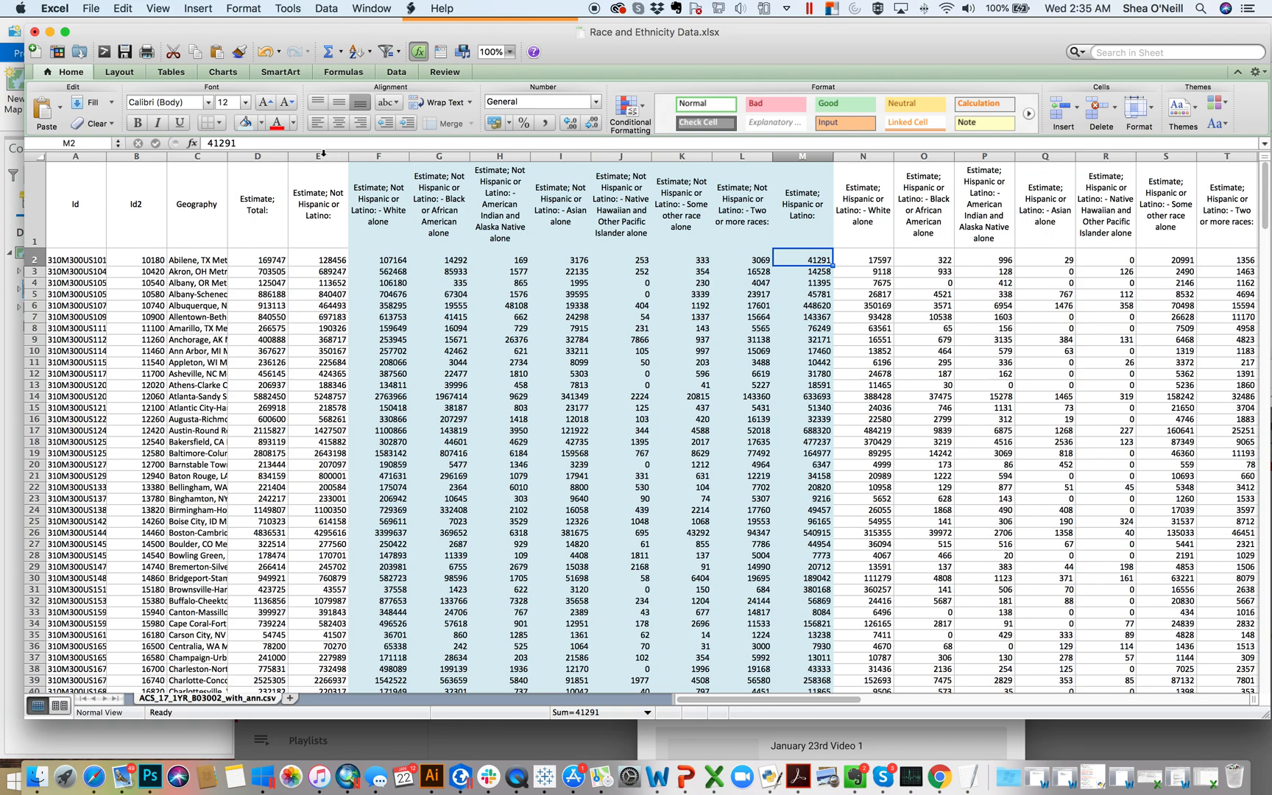
Step: Insert eight blank columns, E through L, before the Not Hispanic or Latino estimate column
click(325, 156)
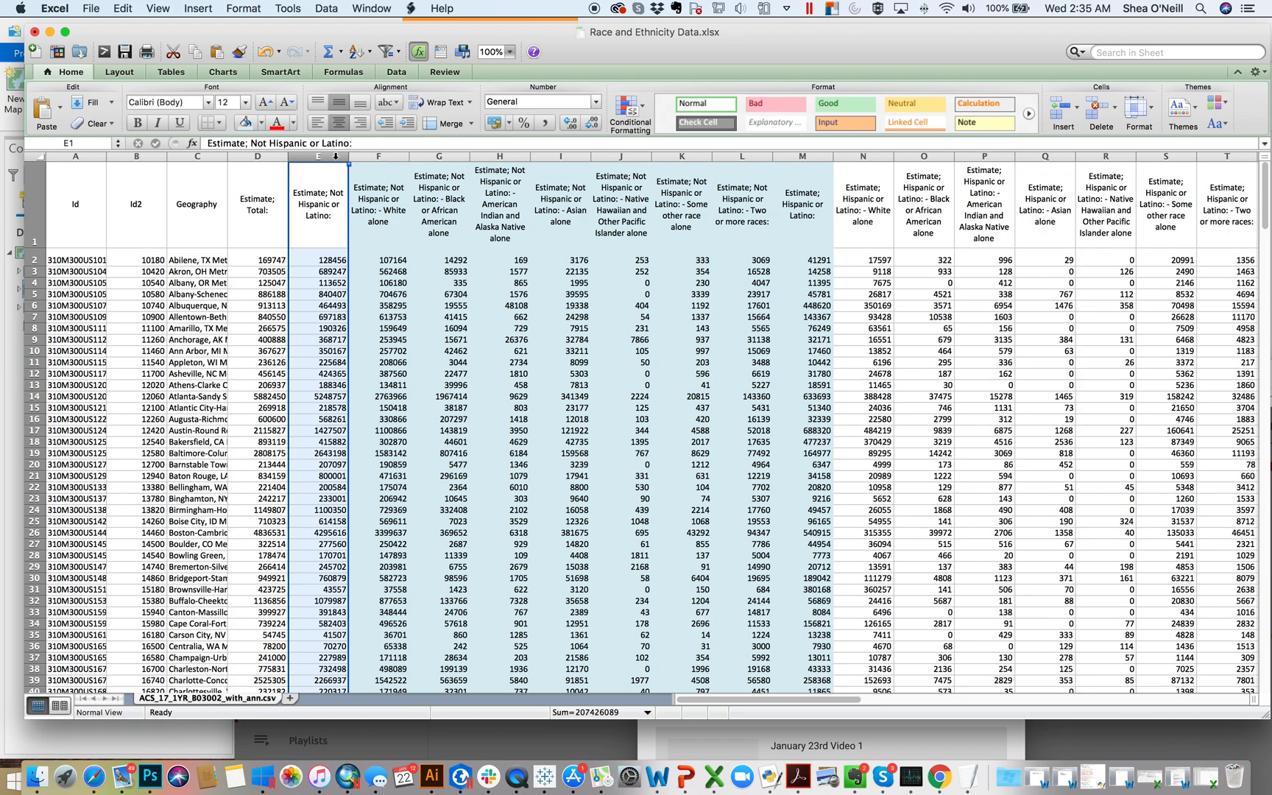
click(375, 224)
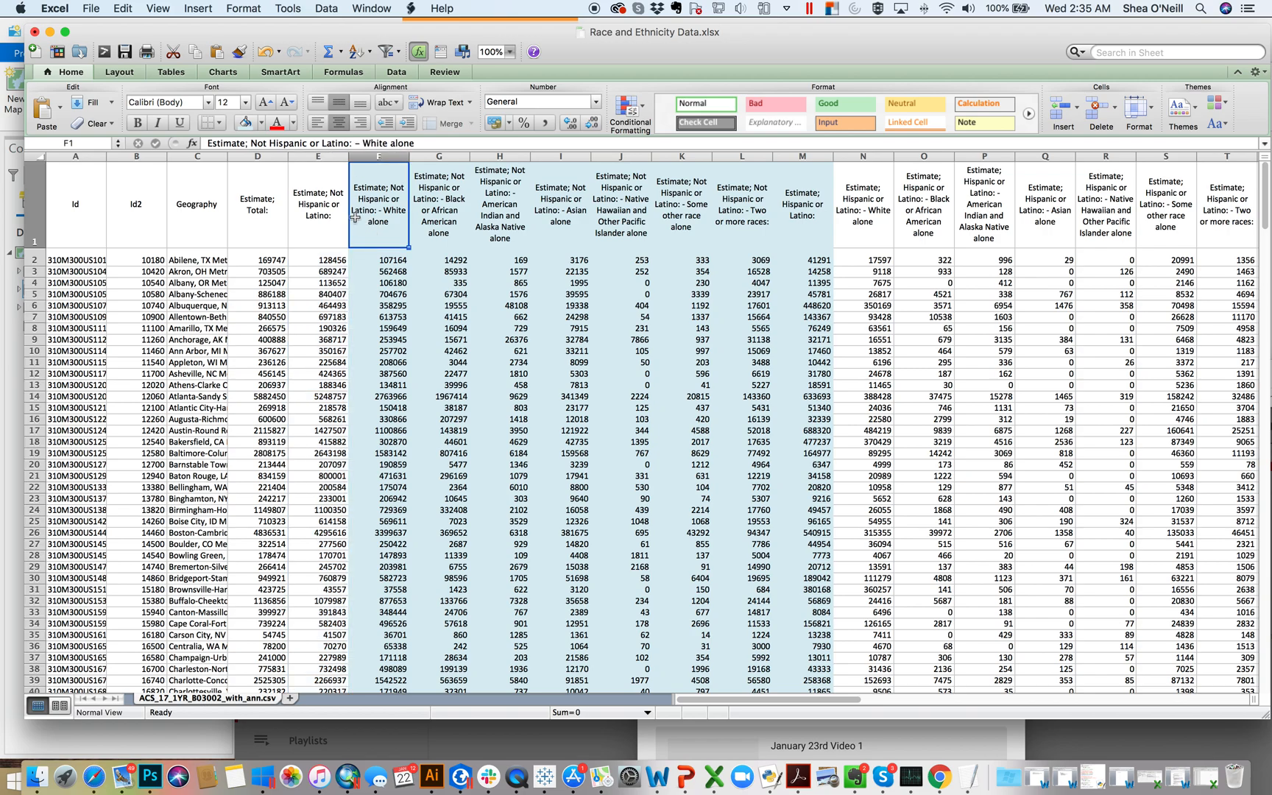
click(321, 156)
drag(348, 156, 755, 160)
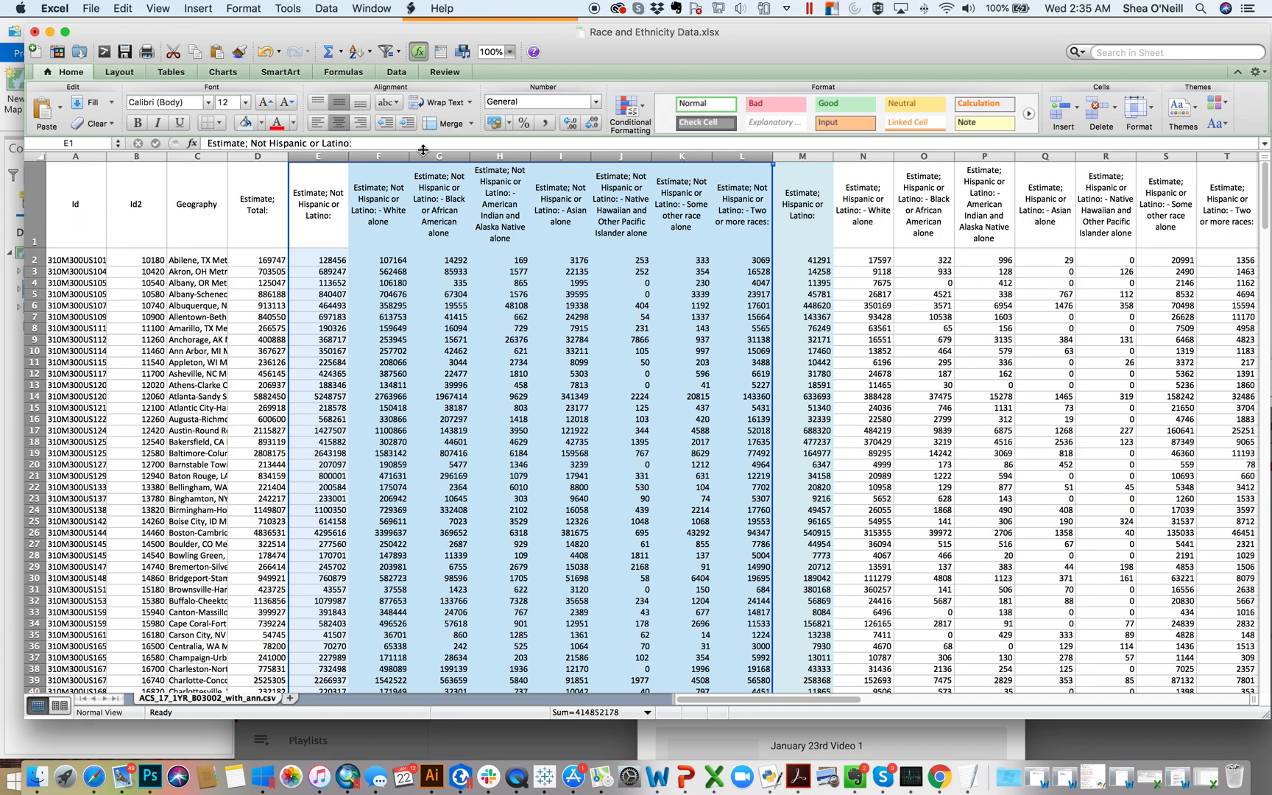
right_click(319, 157)
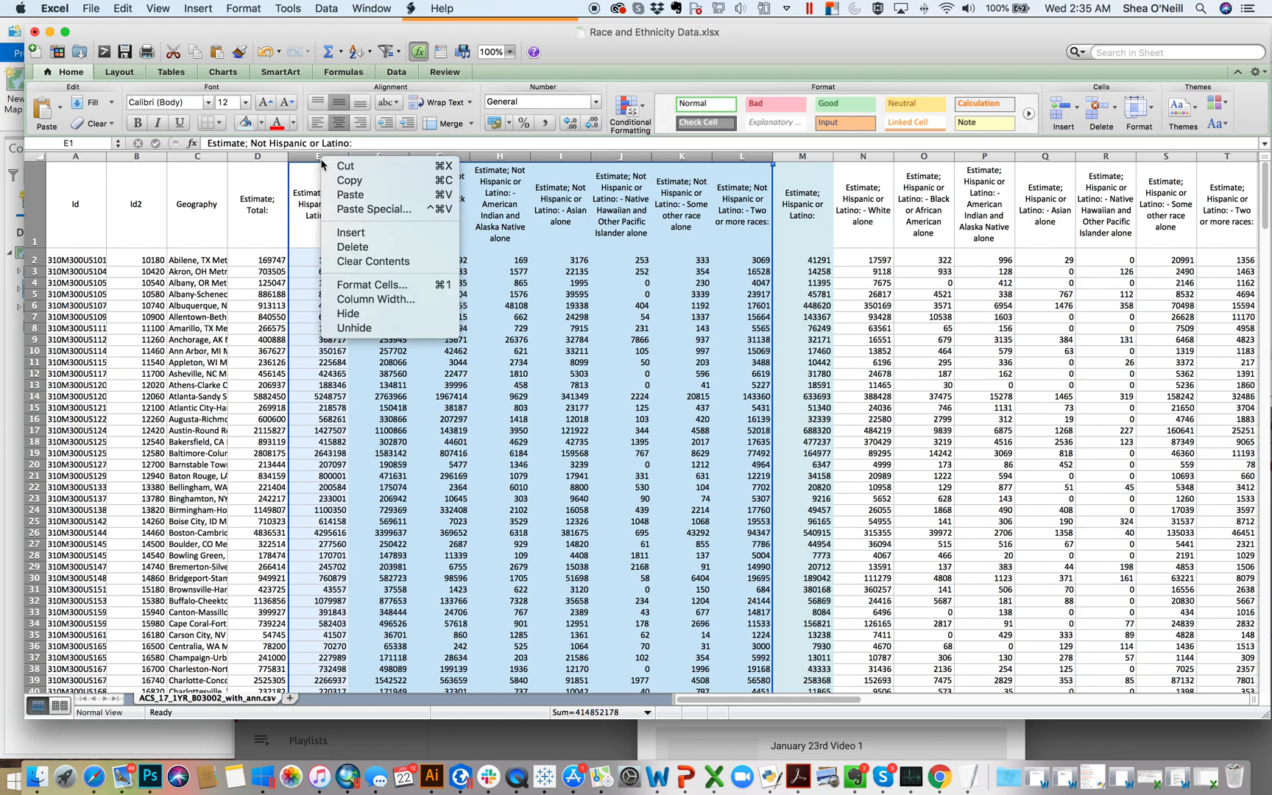
click(357, 233)
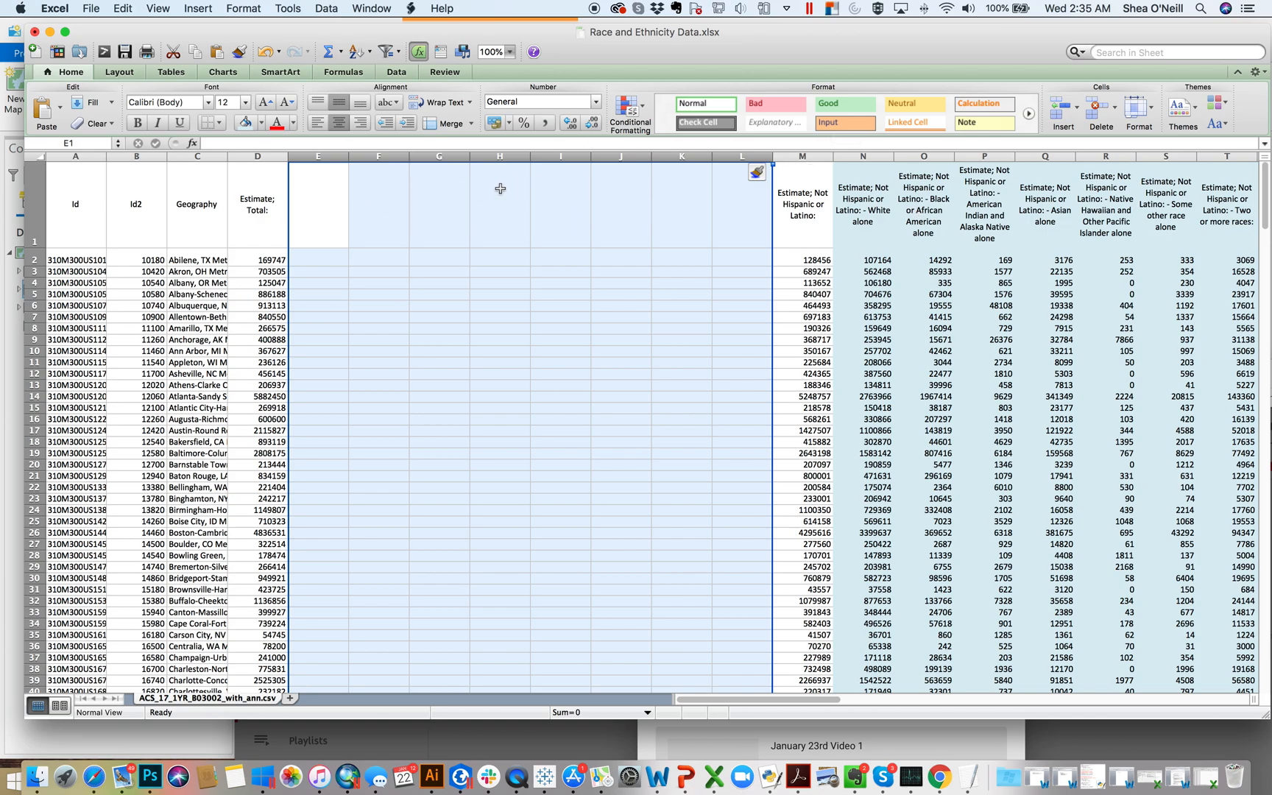
Step: Enter the headers % NH White, % NH Black and % NH AI in cells E1 through G1
click(315, 211)
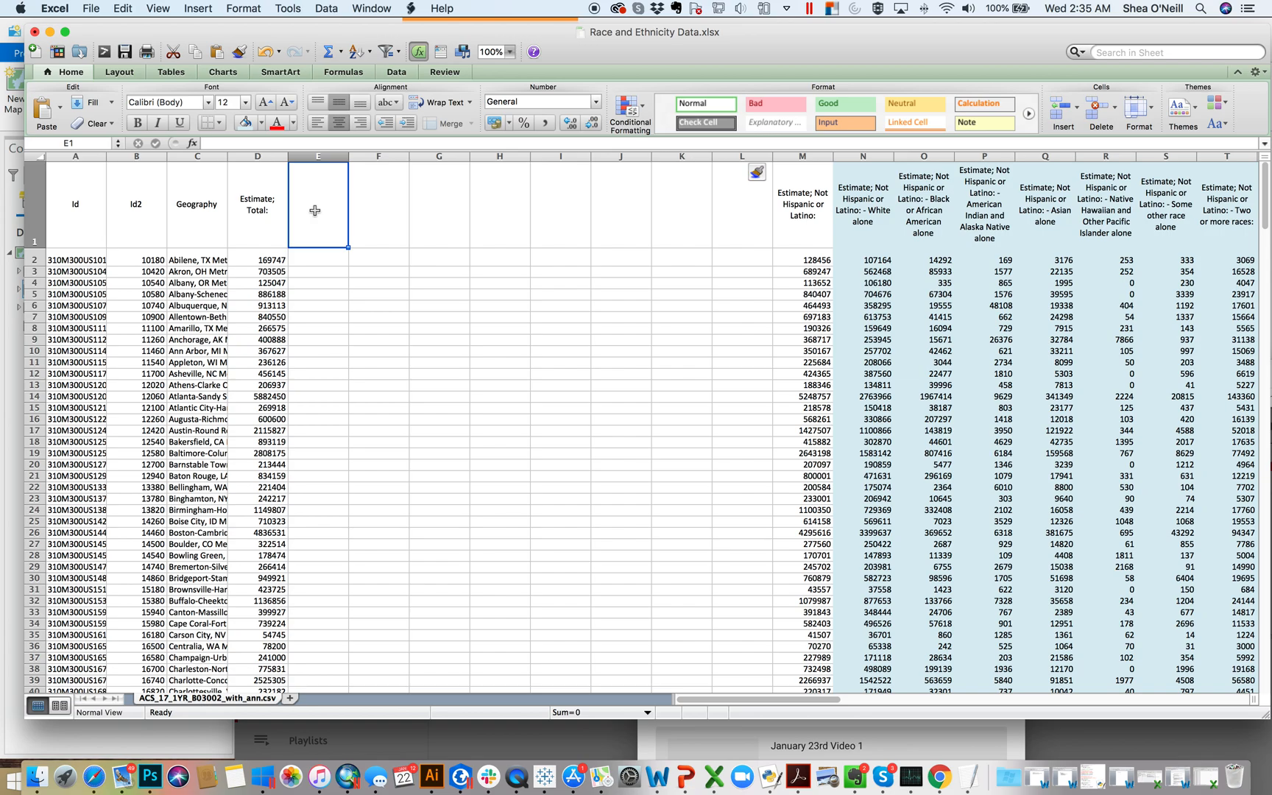
text(%)
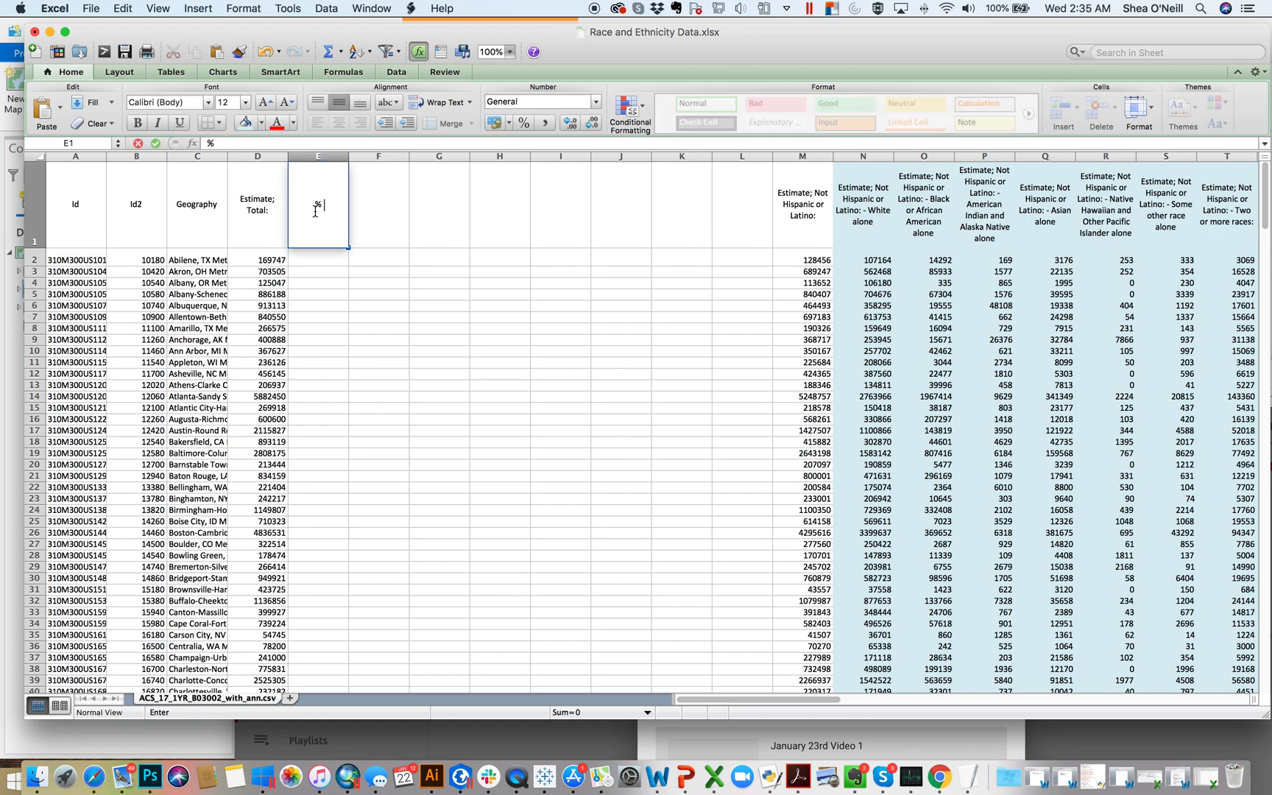
text( NH White)
key(Tab)
text(% NH )
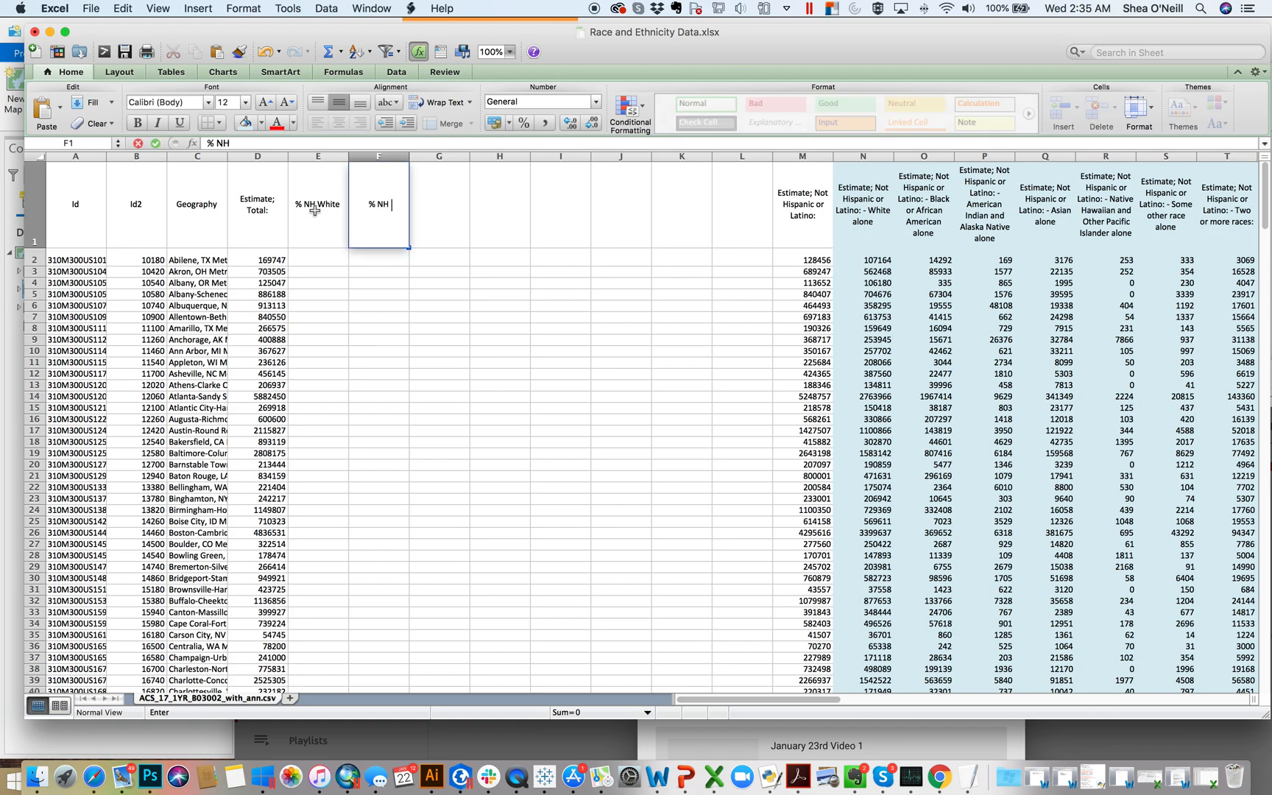
text(Black)
key(Tab)
text(%)
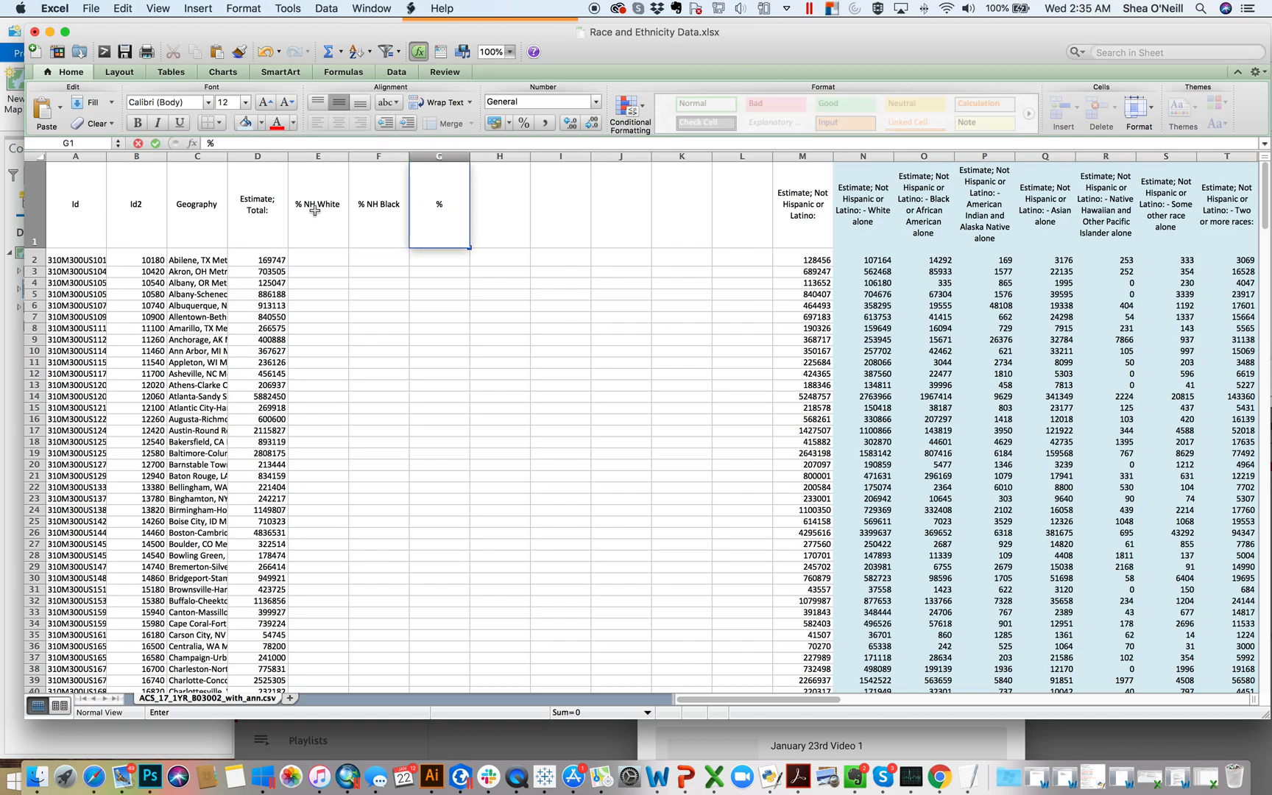
text( NH AI)
key(Tab)
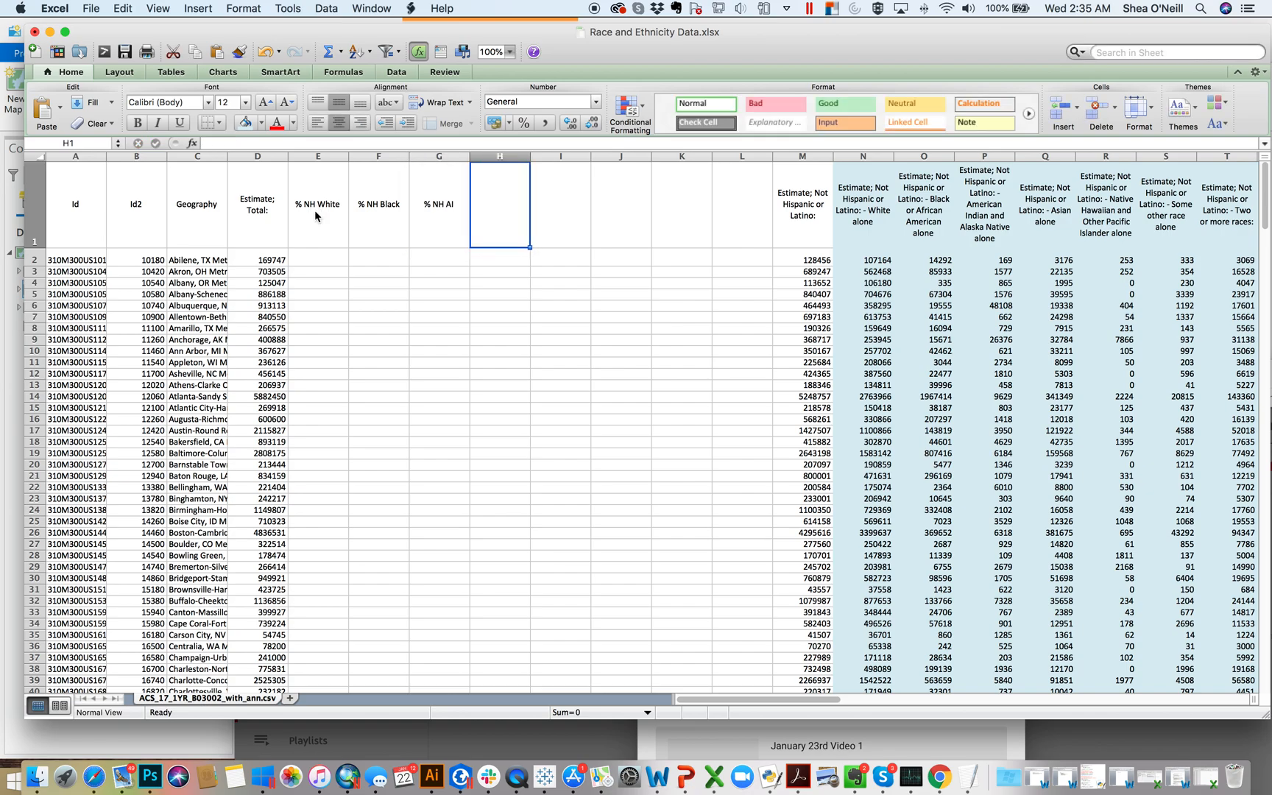
Step: Enter the headers % NH Asian, % NH HPI and % NH Other in cells H1 through J1
text(% NH Asian)
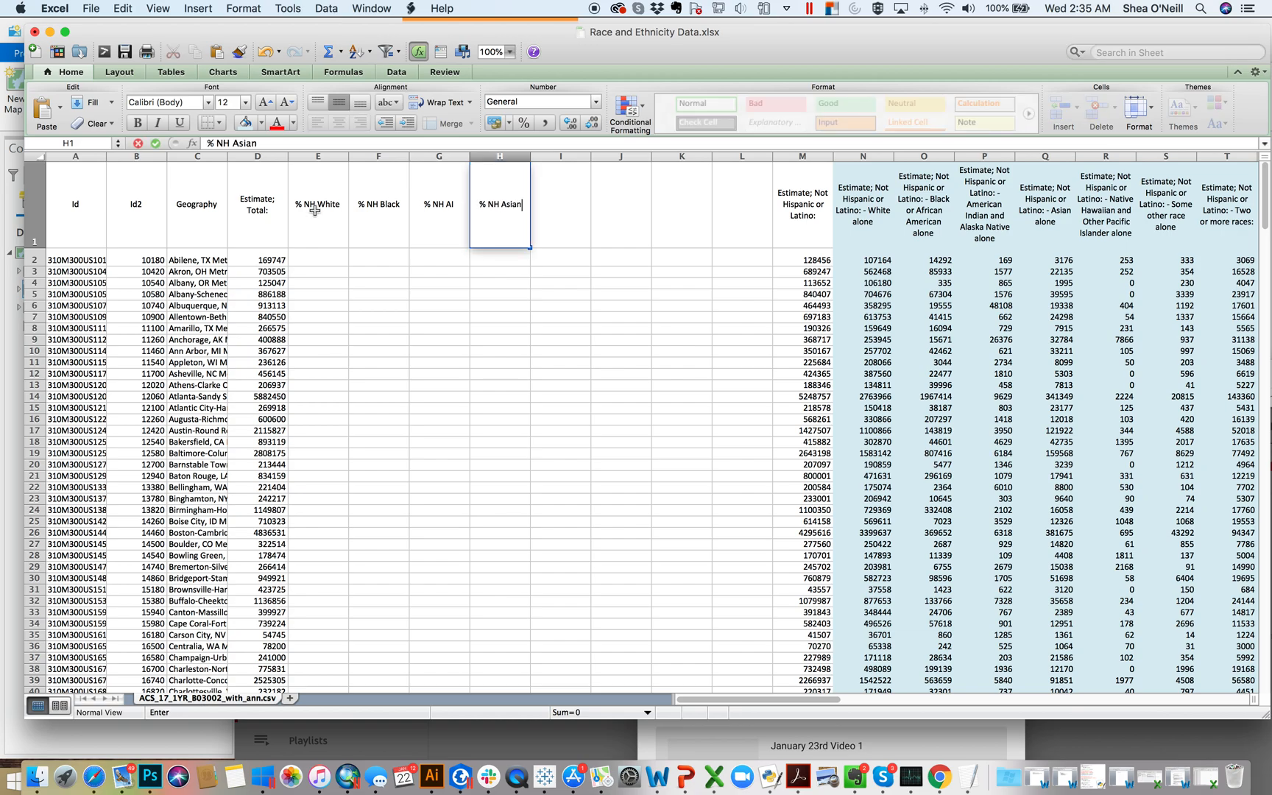
key(Tab)
text(% N)
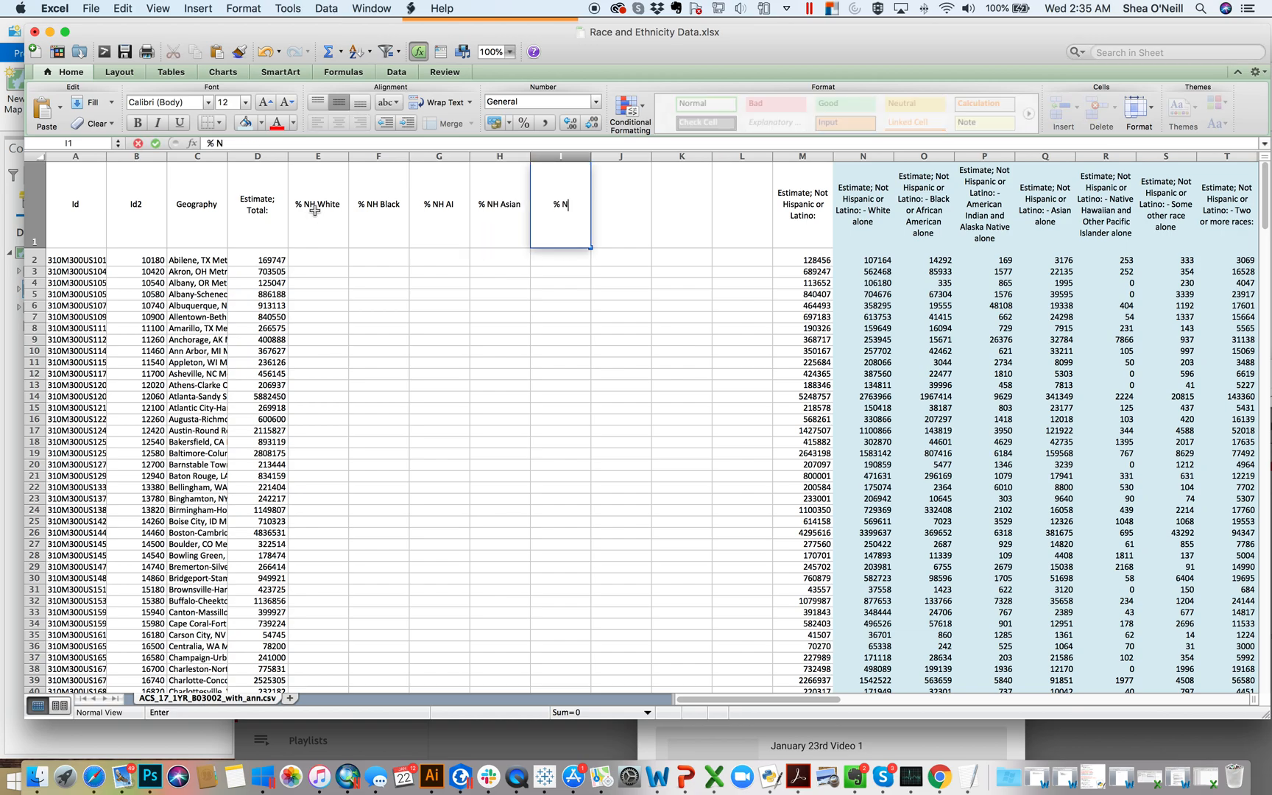
text(H HPI)
key(Tab)
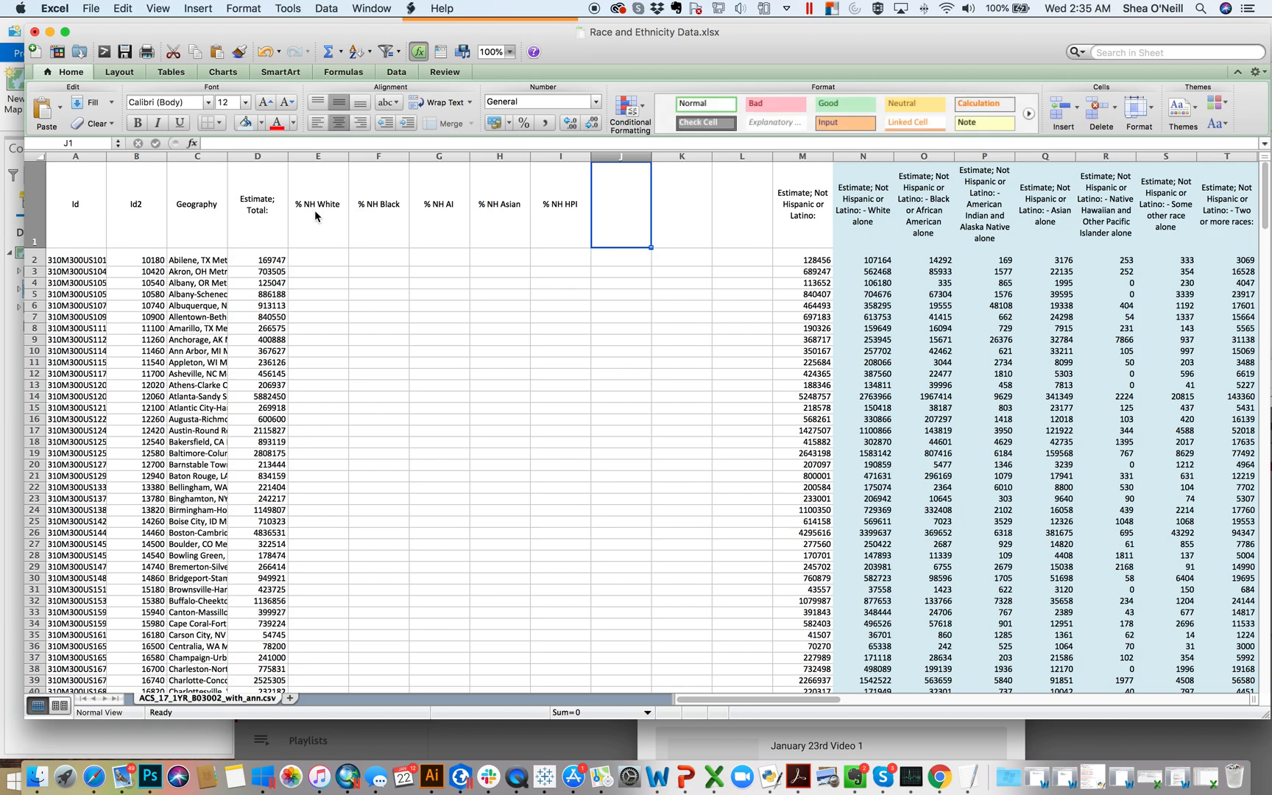
text(%)
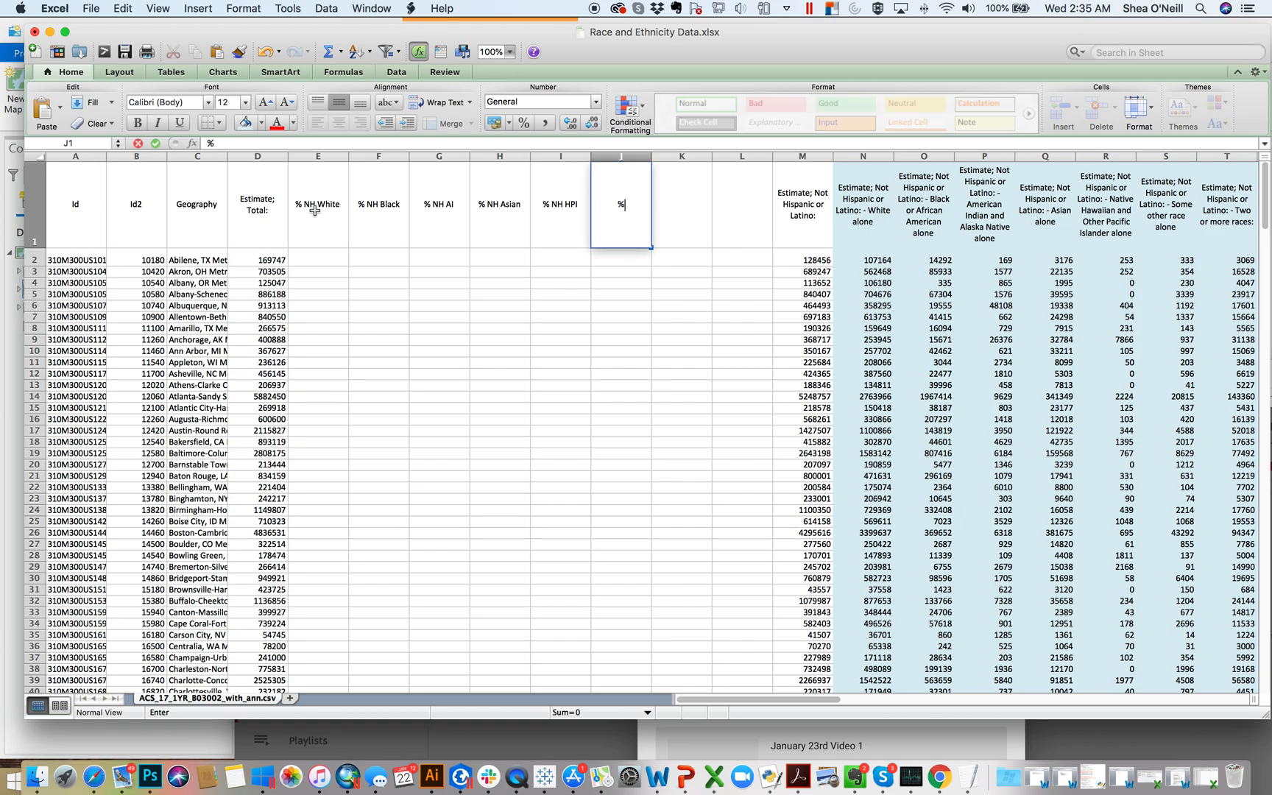
text( NH Other)
key(Tab)
Step: Enter the headers % NH Two or More in K1 and % Hispanic or Latino in L1
text(% NH Two or More)
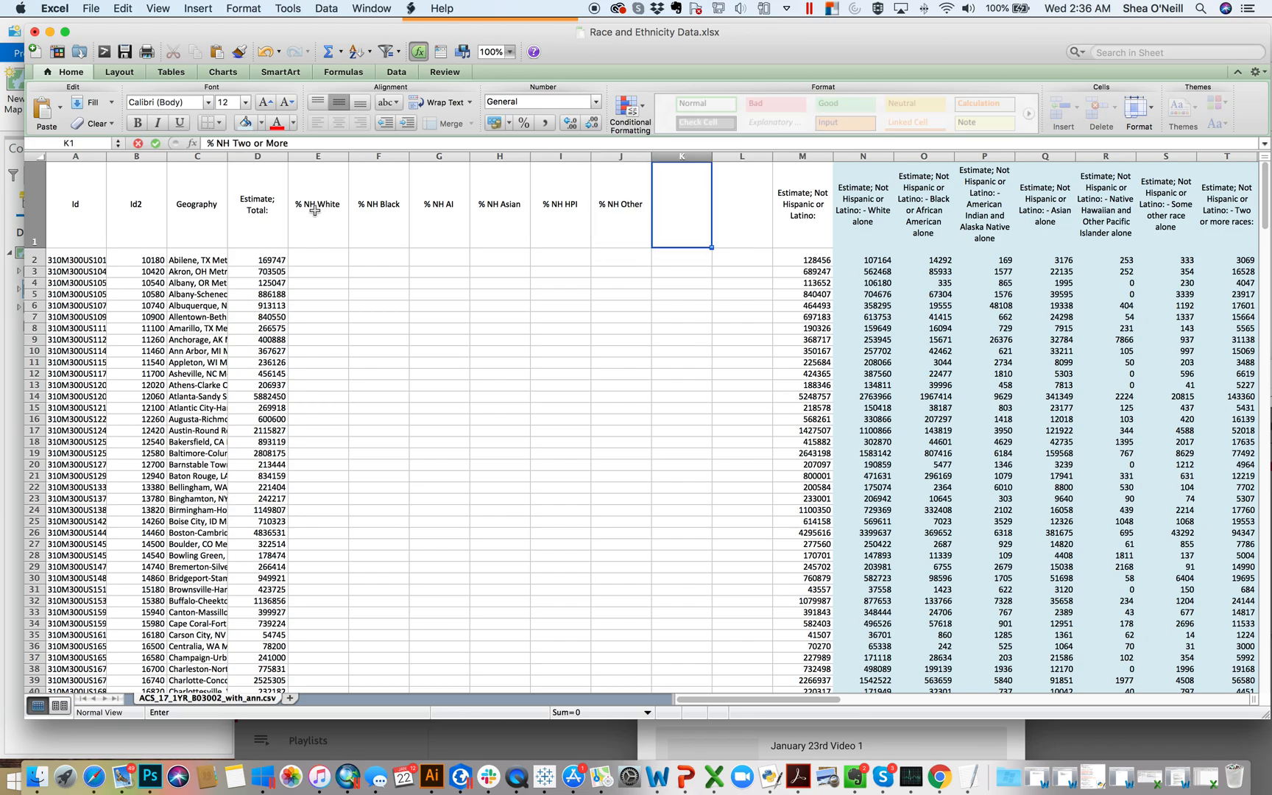
key(Tab)
text(%)
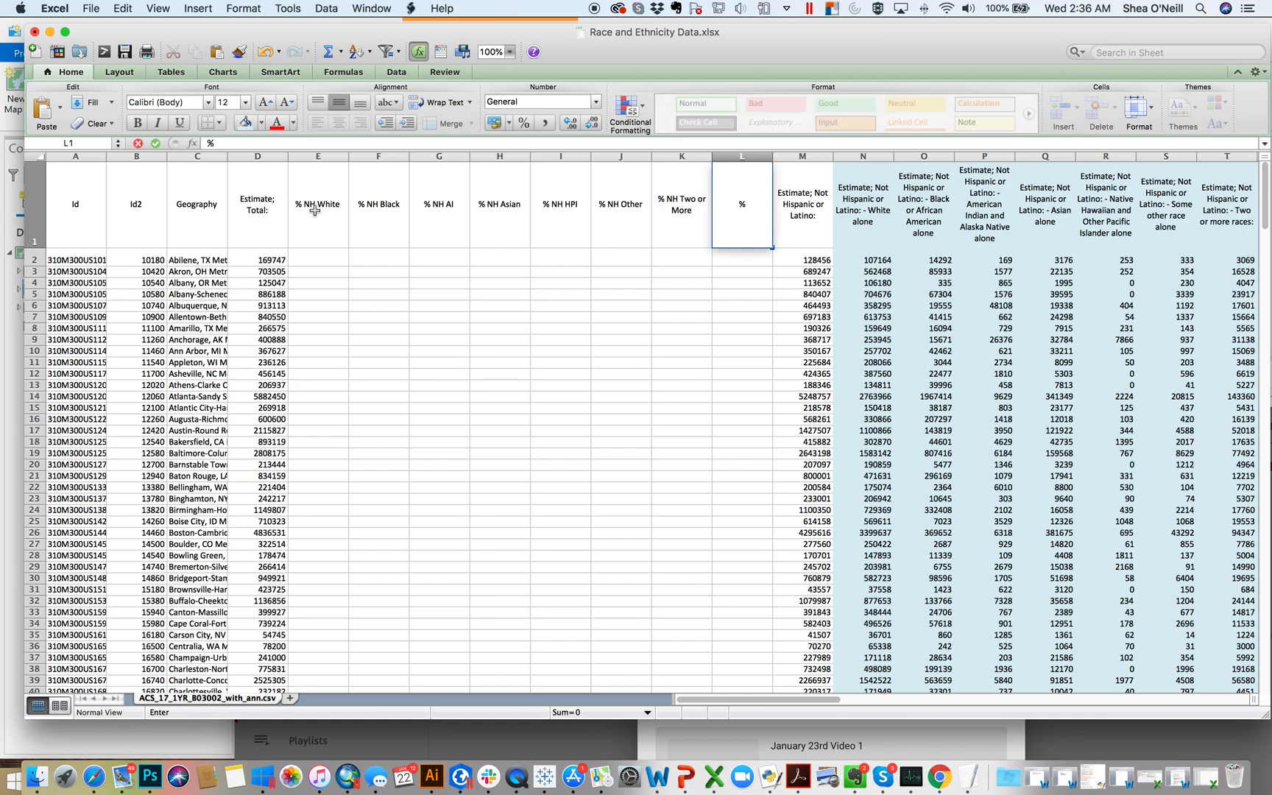
text( Hispanic or Latio)
key(BackSpace)
text(no)
key(Return)
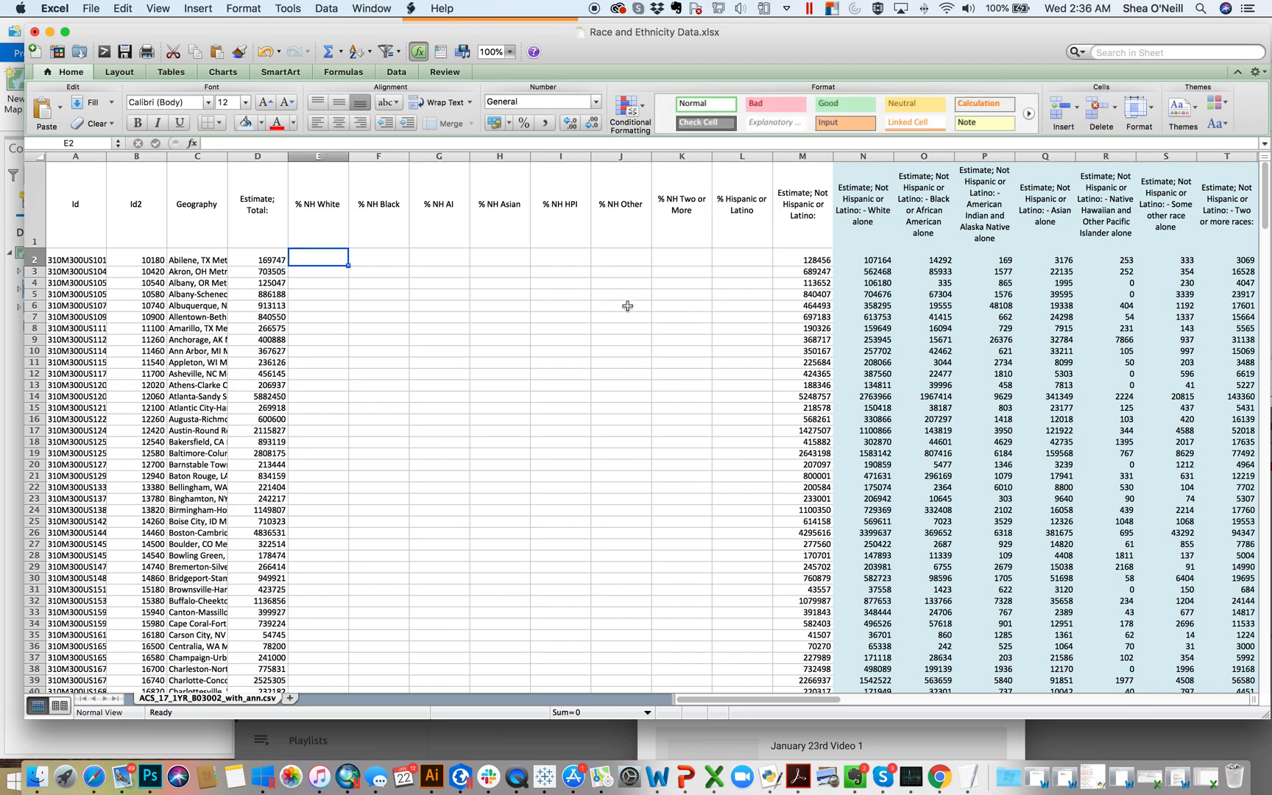
Step: Freeze the top row of the sheet and save the workbook
scroll(890, 310, right, 2)
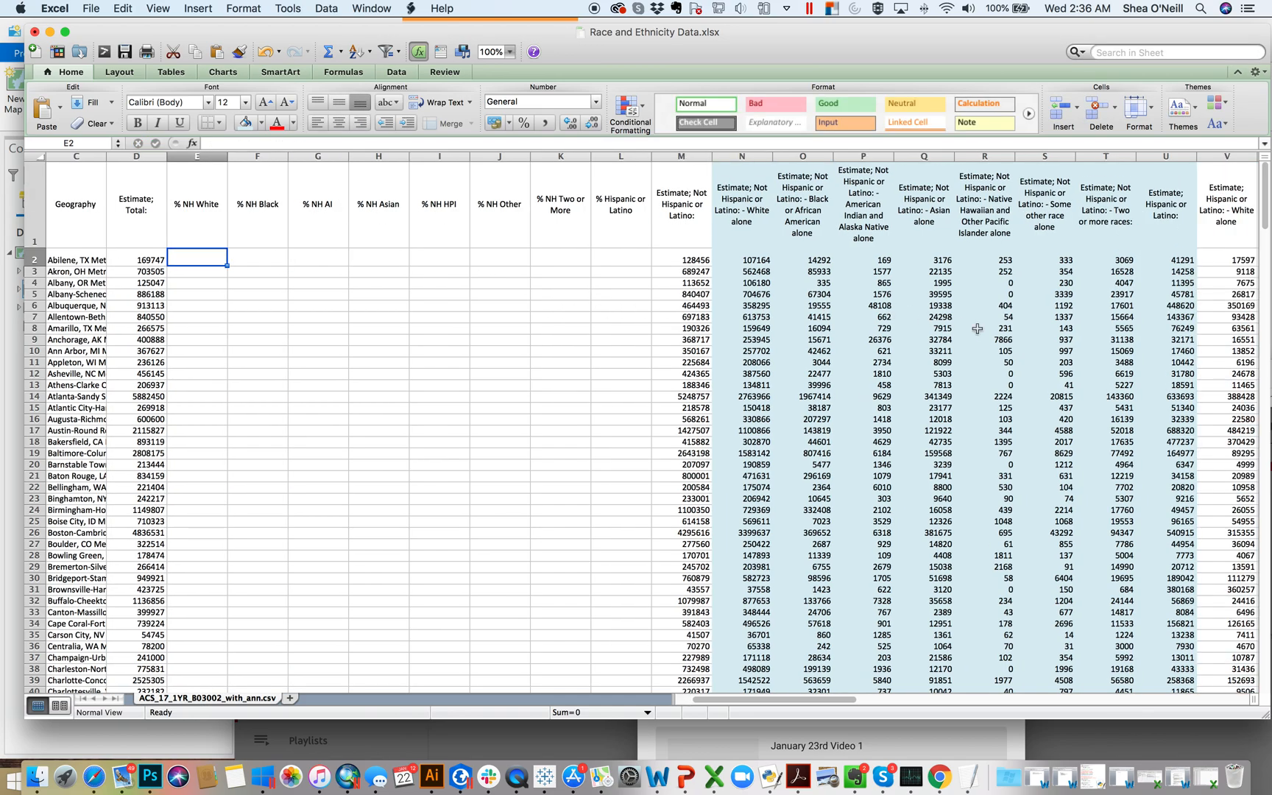
scroll(809, 368, left, 1)
scroll(810, 366, left, 1)
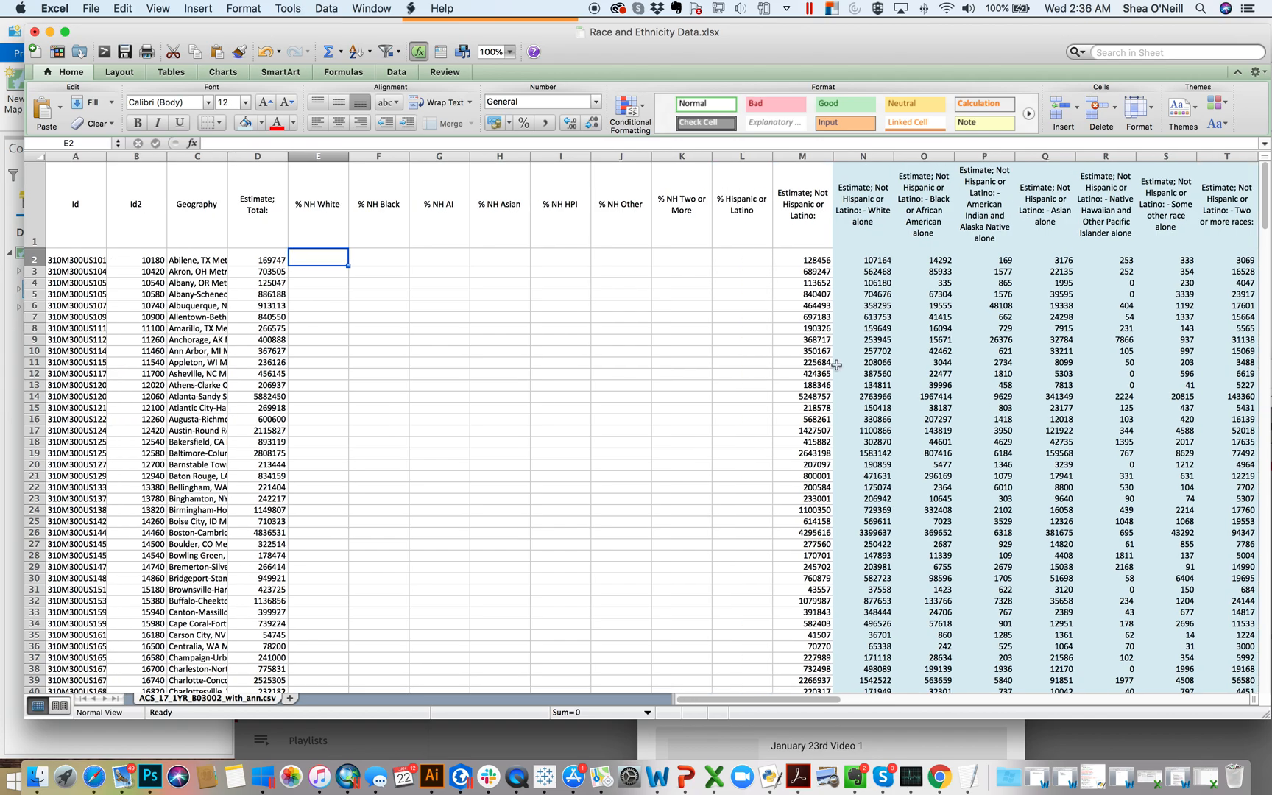
scroll(389, 287, down, 9)
scroll(389, 288, down, 20)
scroll(390, 288, up, 20)
scroll(389, 287, up, 10)
click(122, 73)
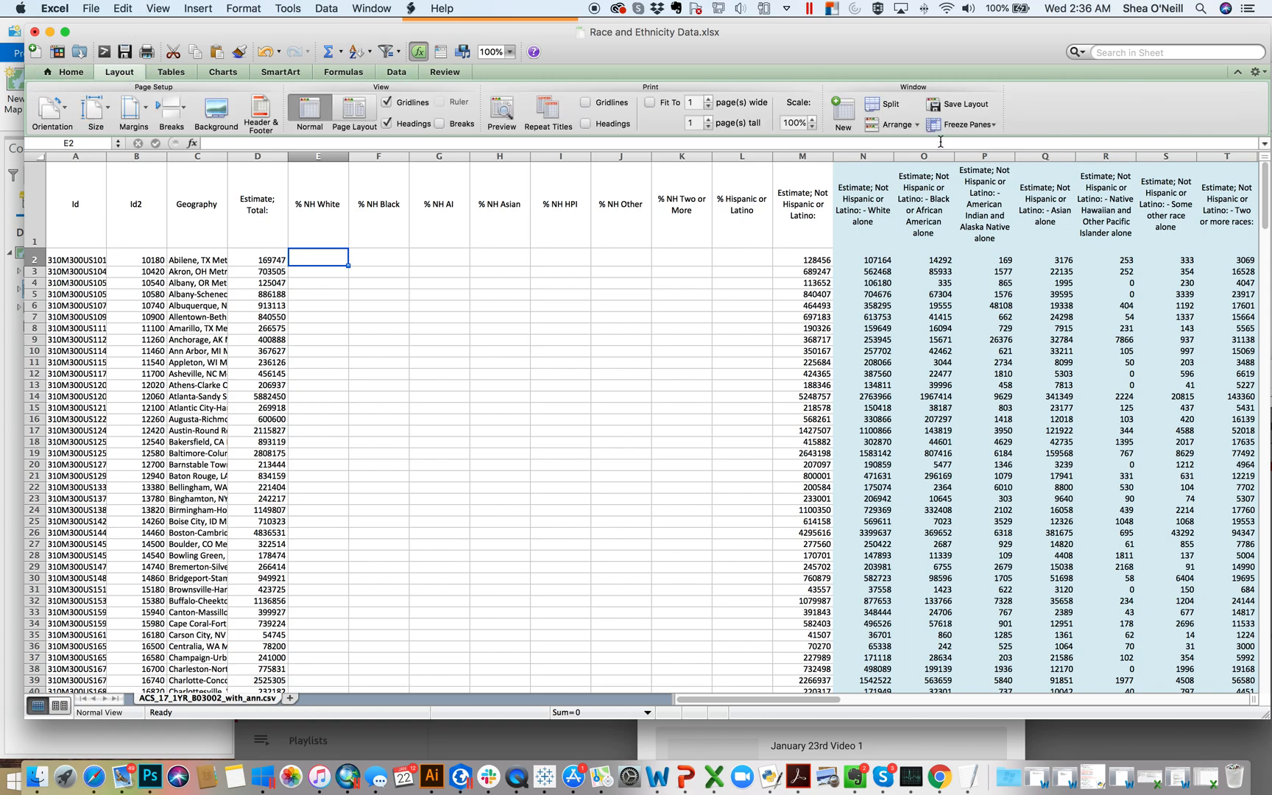
click(979, 128)
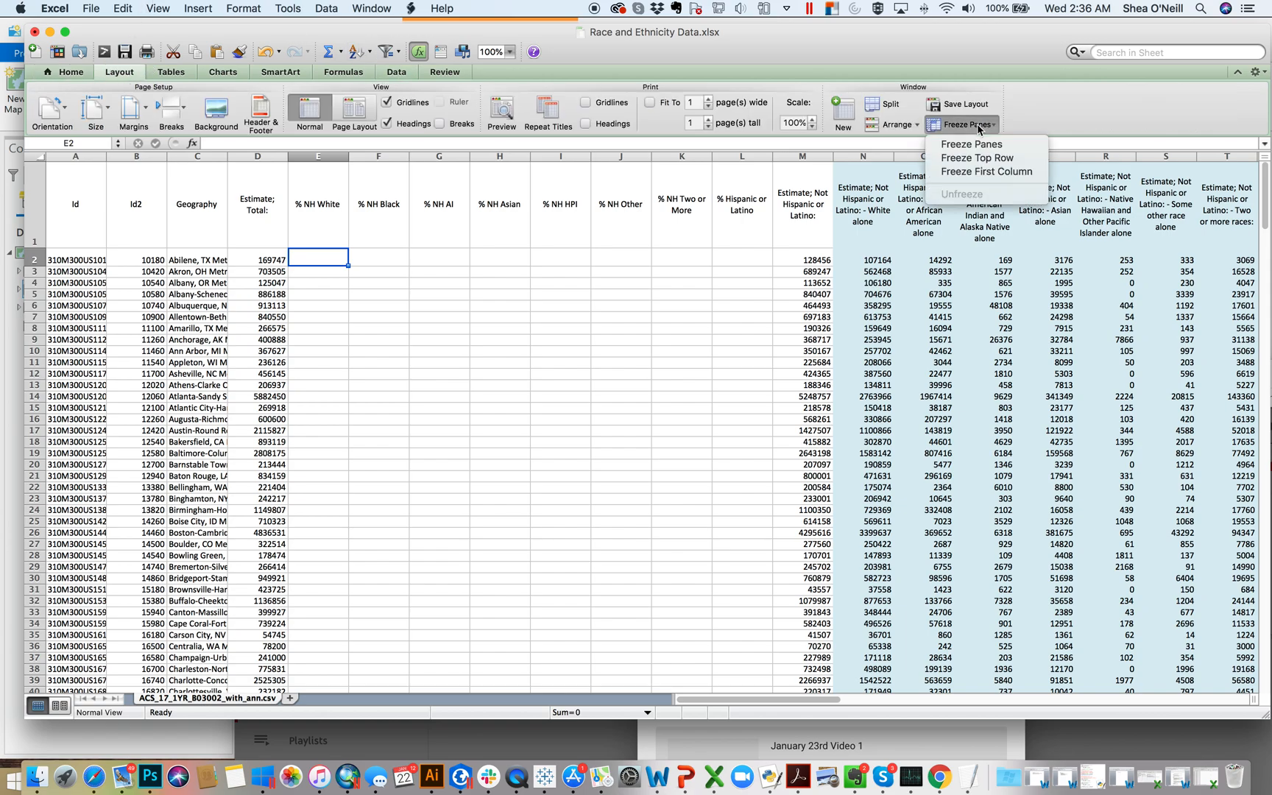
click(985, 159)
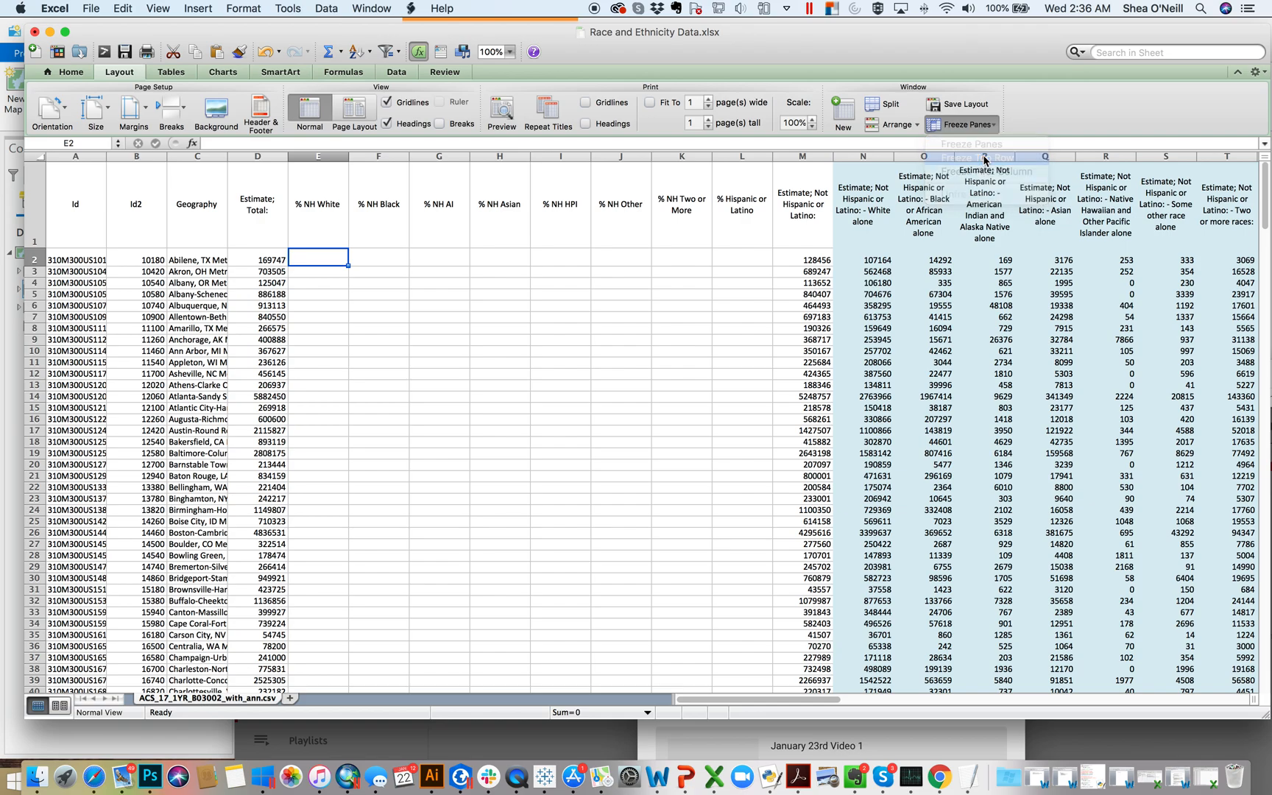
scroll(693, 414, down, 16)
scroll(693, 415, down, 15)
scroll(693, 415, up, 20)
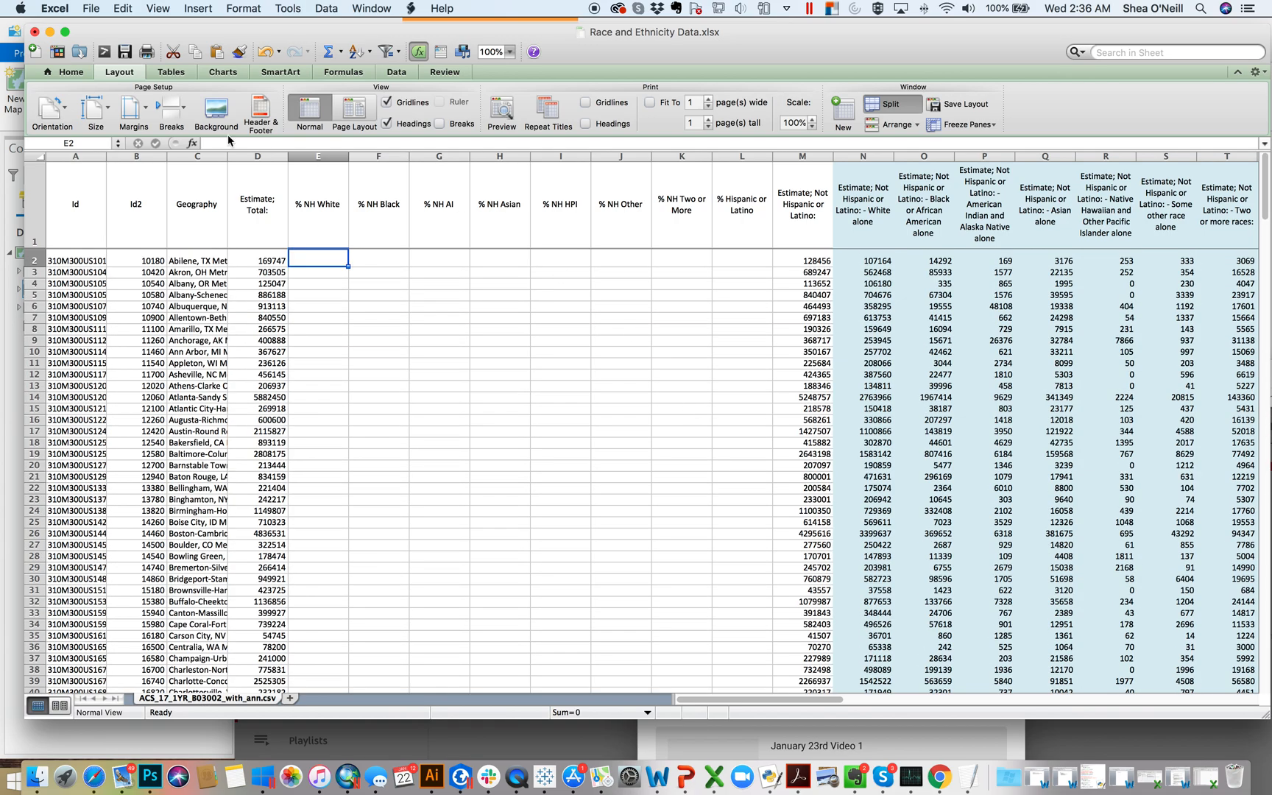
click(126, 51)
Step: Make all headers in row 1 bold
click(48, 204)
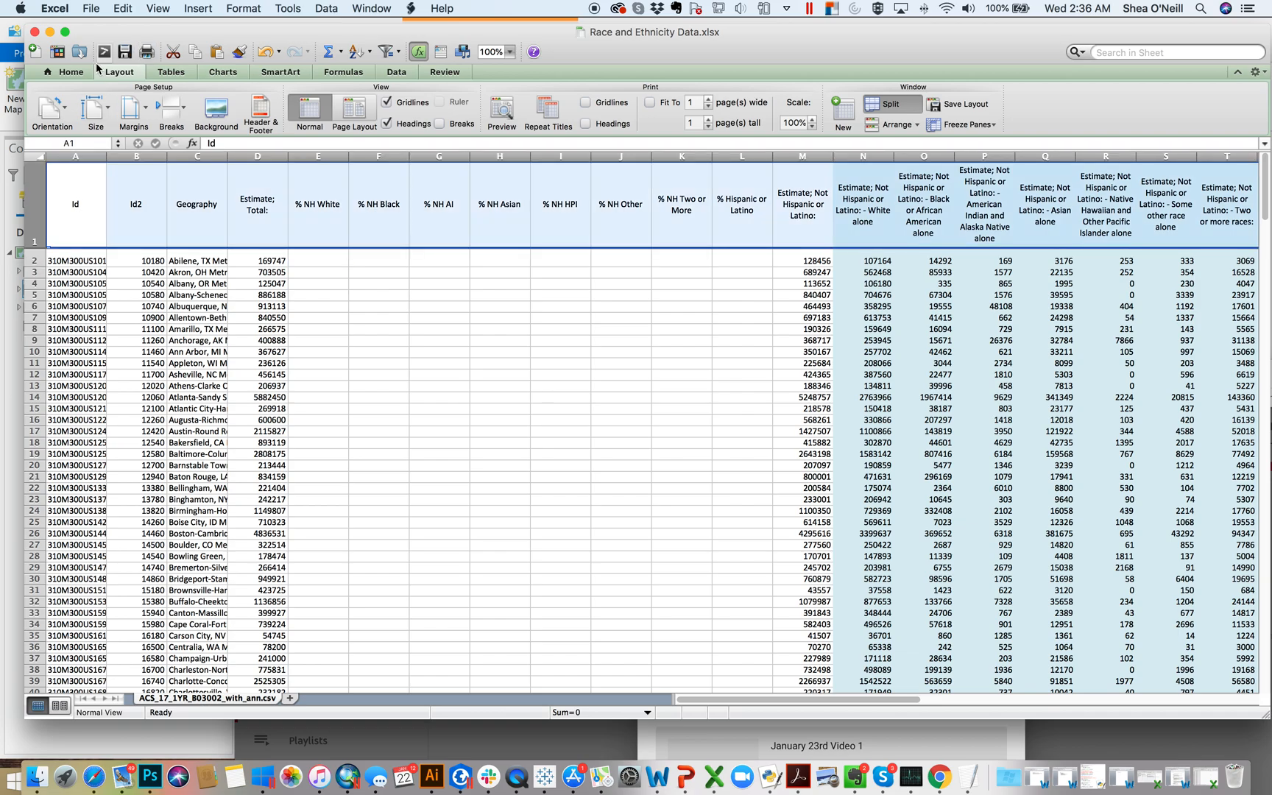
click(72, 72)
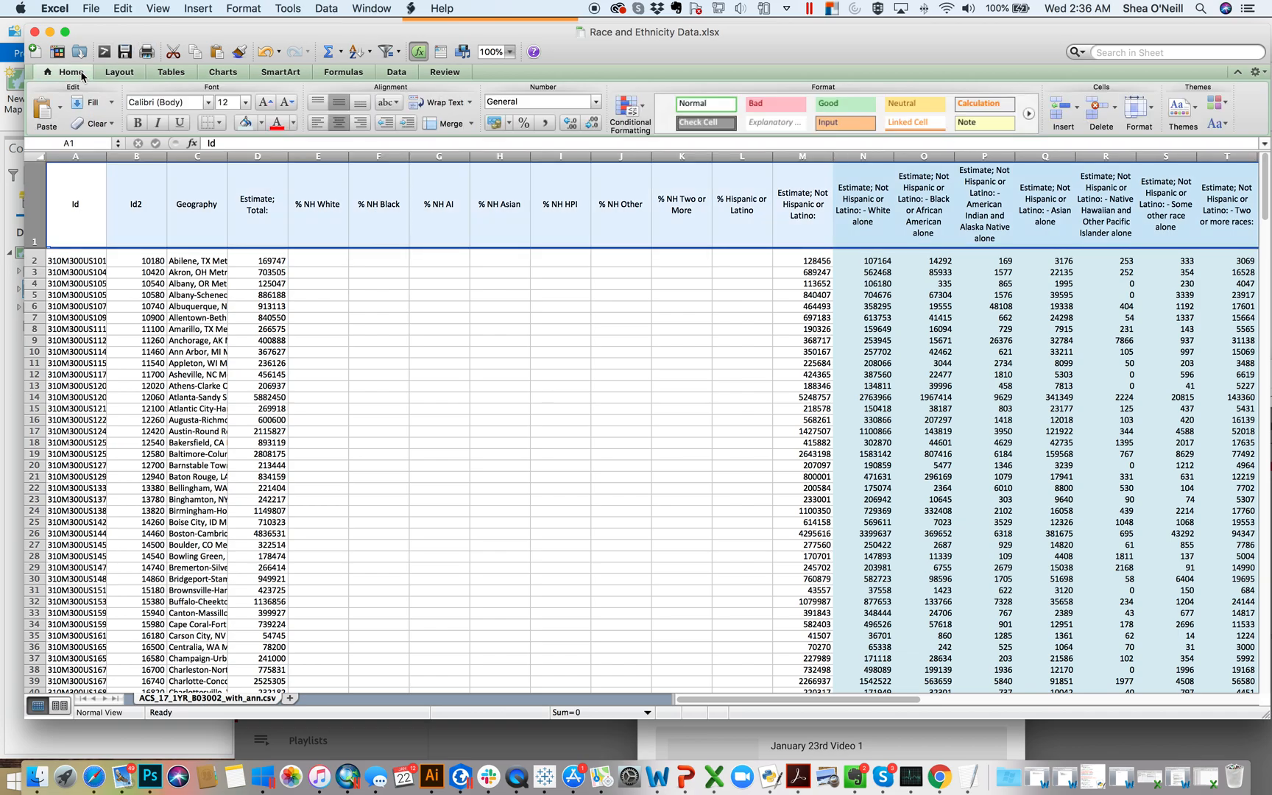
click(137, 122)
click(531, 376)
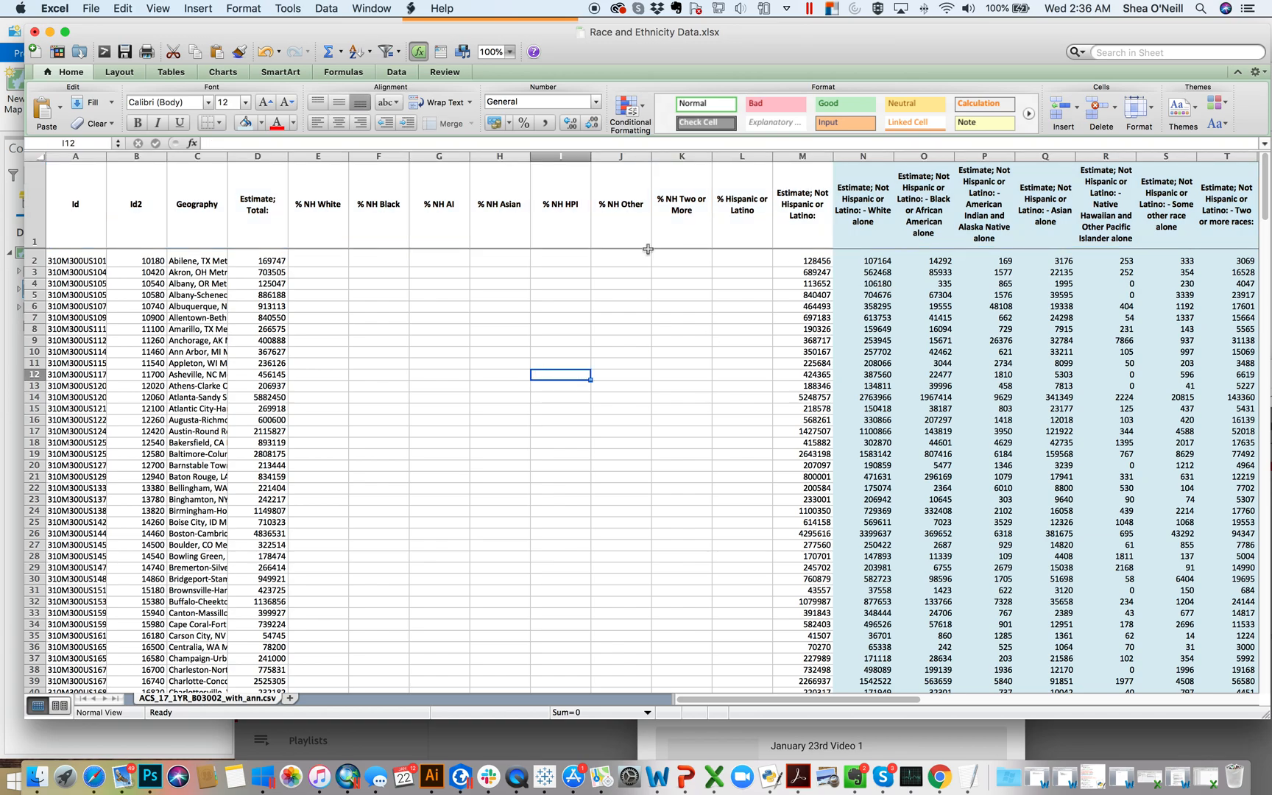
Step: Begin a formula in cell E2, the first data row of the % NH White column
click(325, 257)
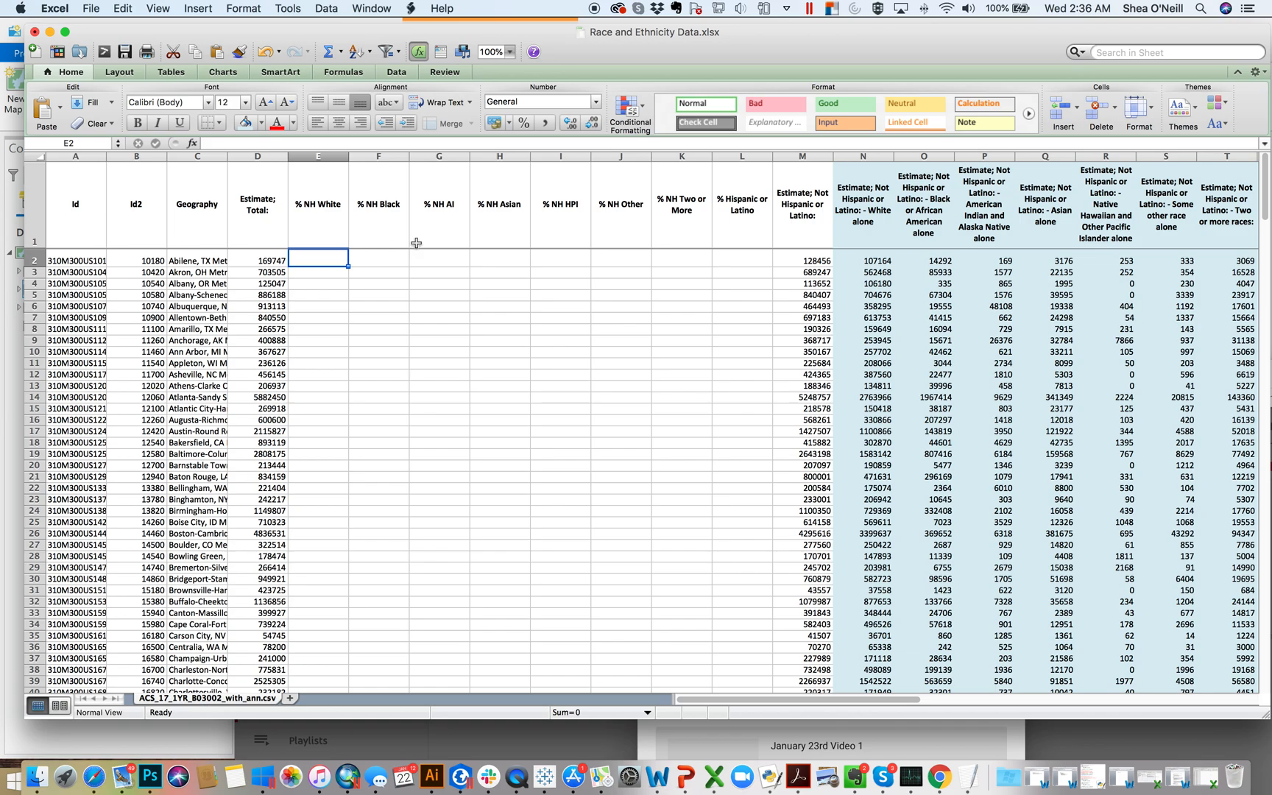
text(-=)
key(BackSpace)
key(BackSpace)
text(=)
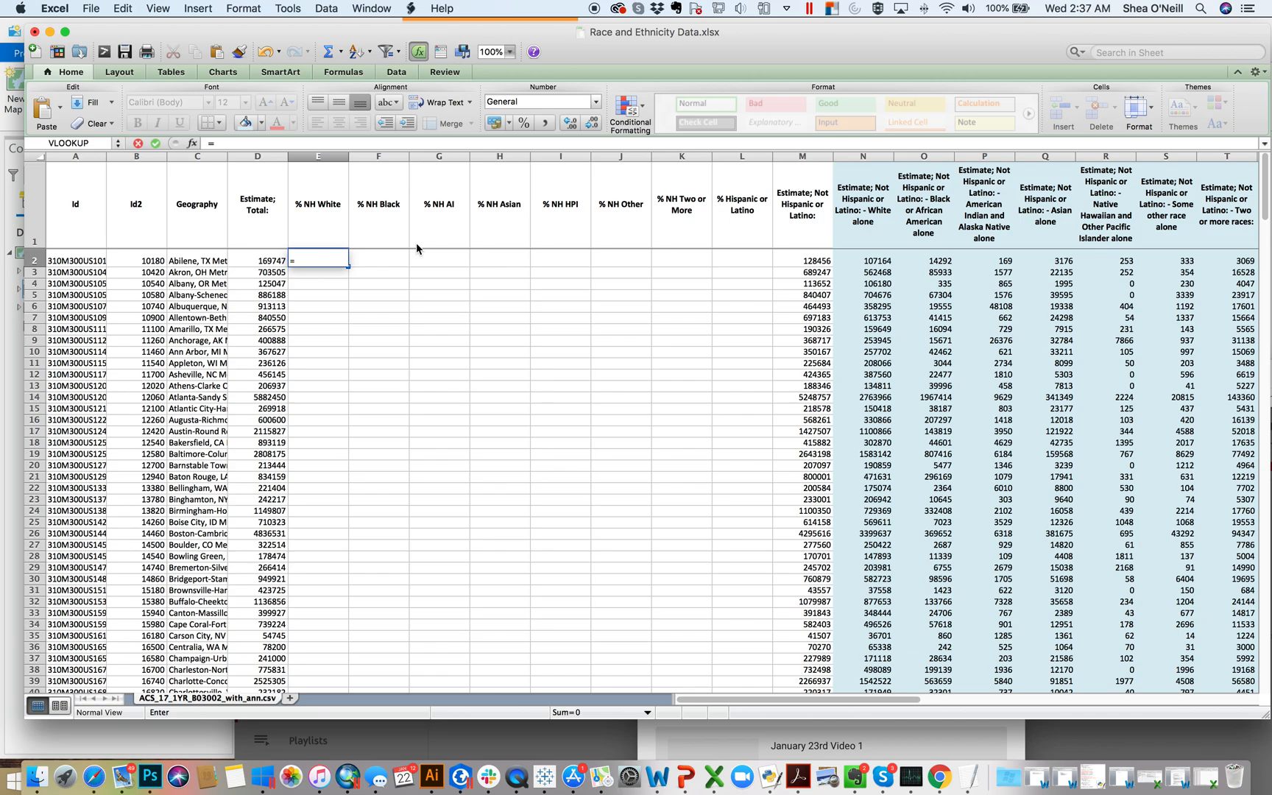
text(int)
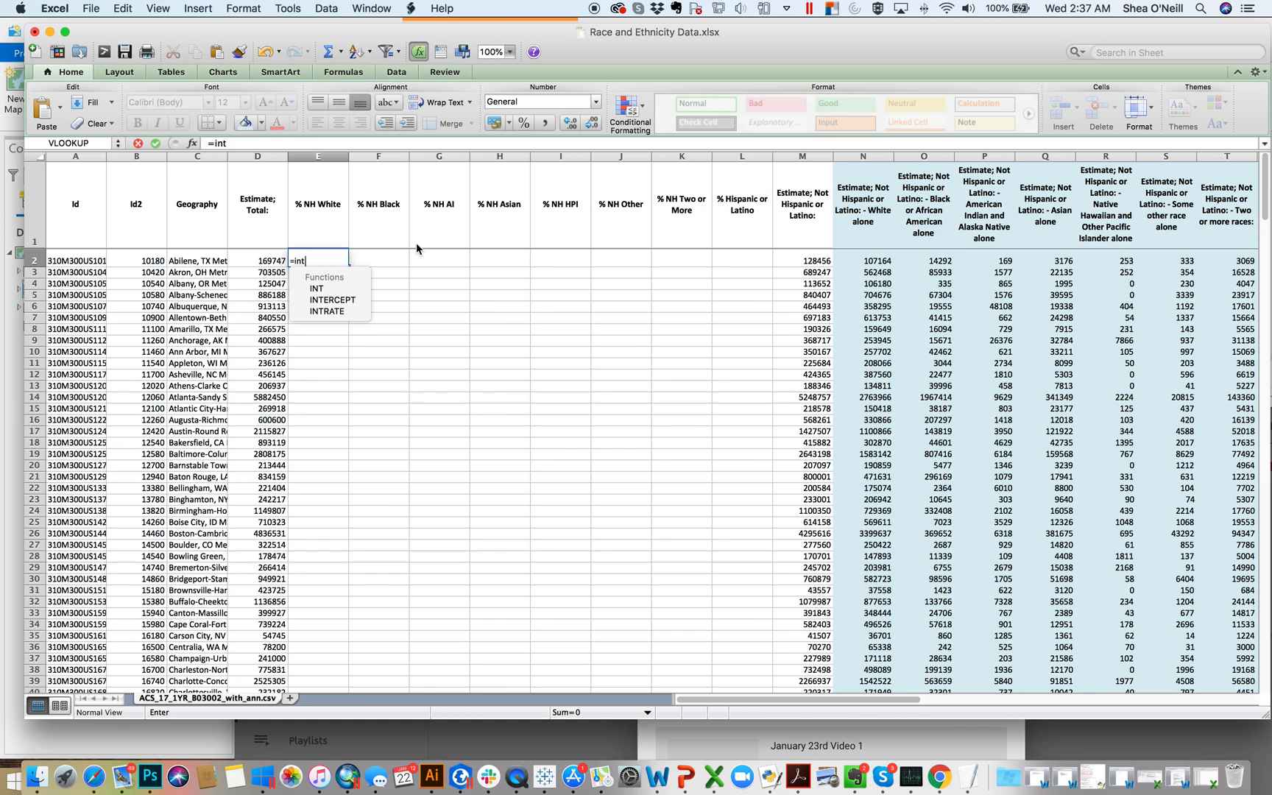
key(BackSpace)
key(BackSpace)
key(BackSpace)
text(fin)
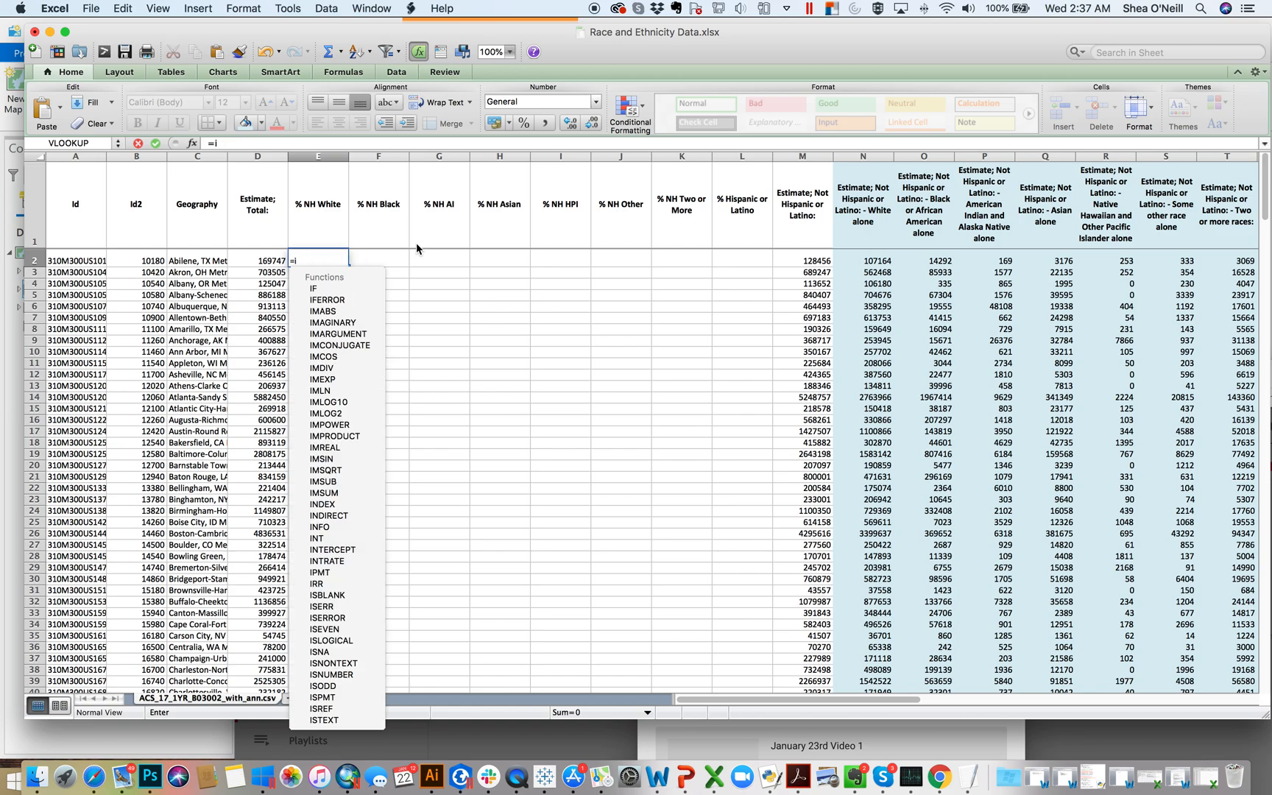
text(d)
key(BackSpace)
key(BackSpace)
text(repl)
key(BackSpace)
key(BackSpace)
key(BackSpace)
key(BackSpace)
text(trim)
key(BackSpace)
key(BackSpace)
key(BackSpace)
key(BackSpace)
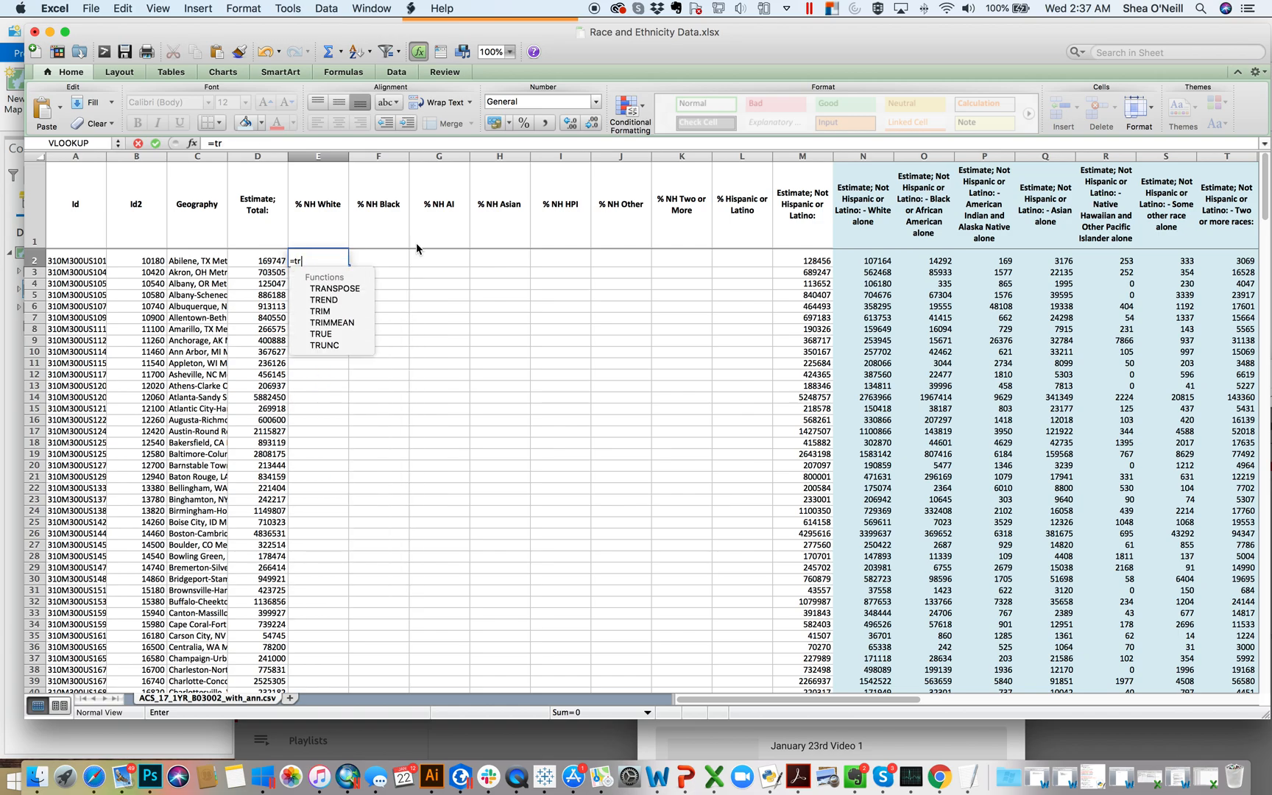
text(int)
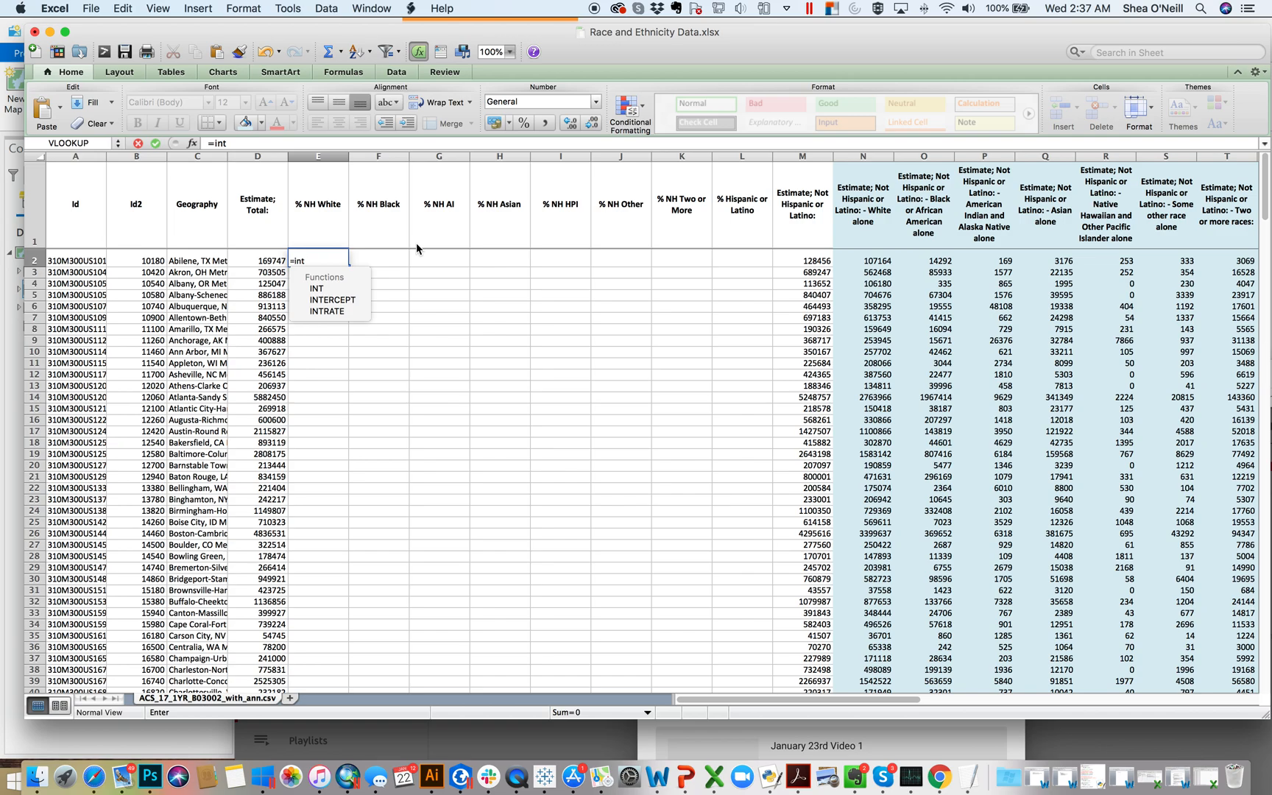
key(BackSpace)
key(BackSpace)
key(BackSpace)
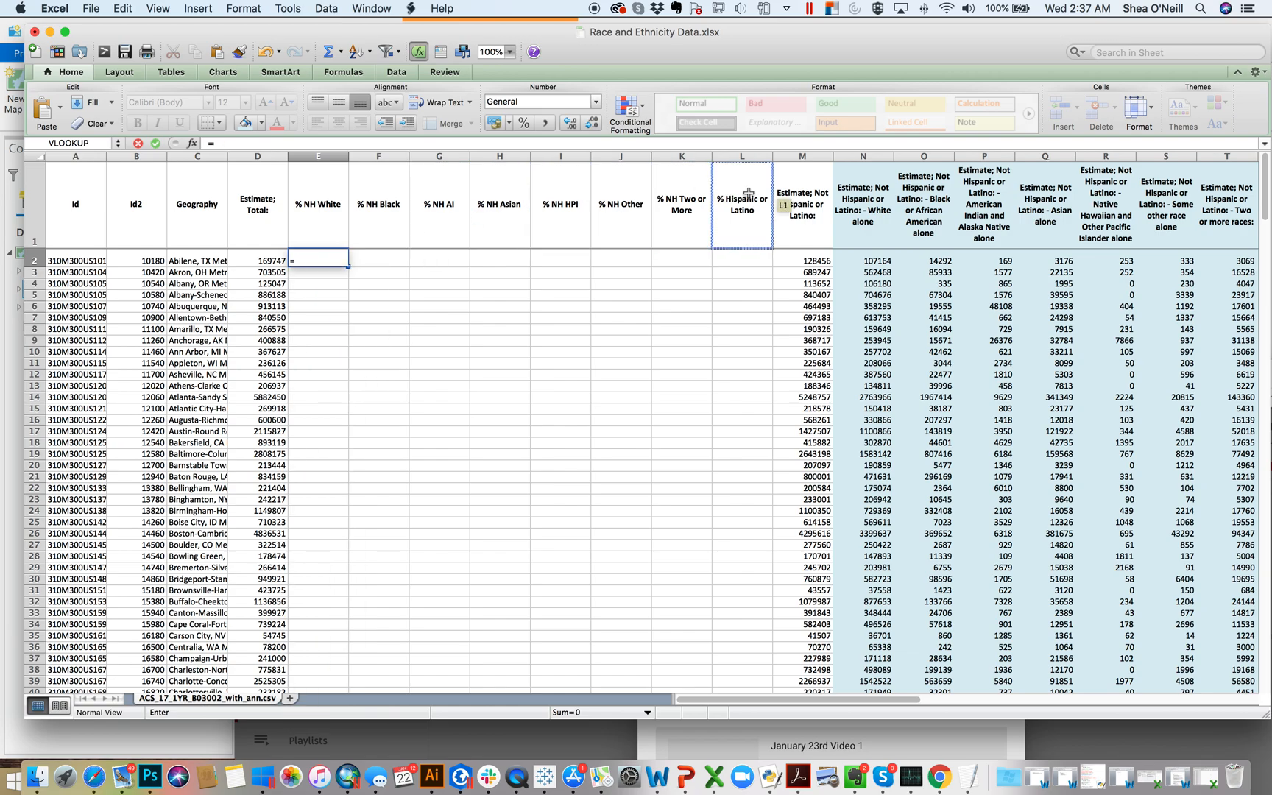
Step: Complete the formula in E2 as =N2/D2, dividing the non-Hispanic White estimate by the total
click(880, 257)
text(/)
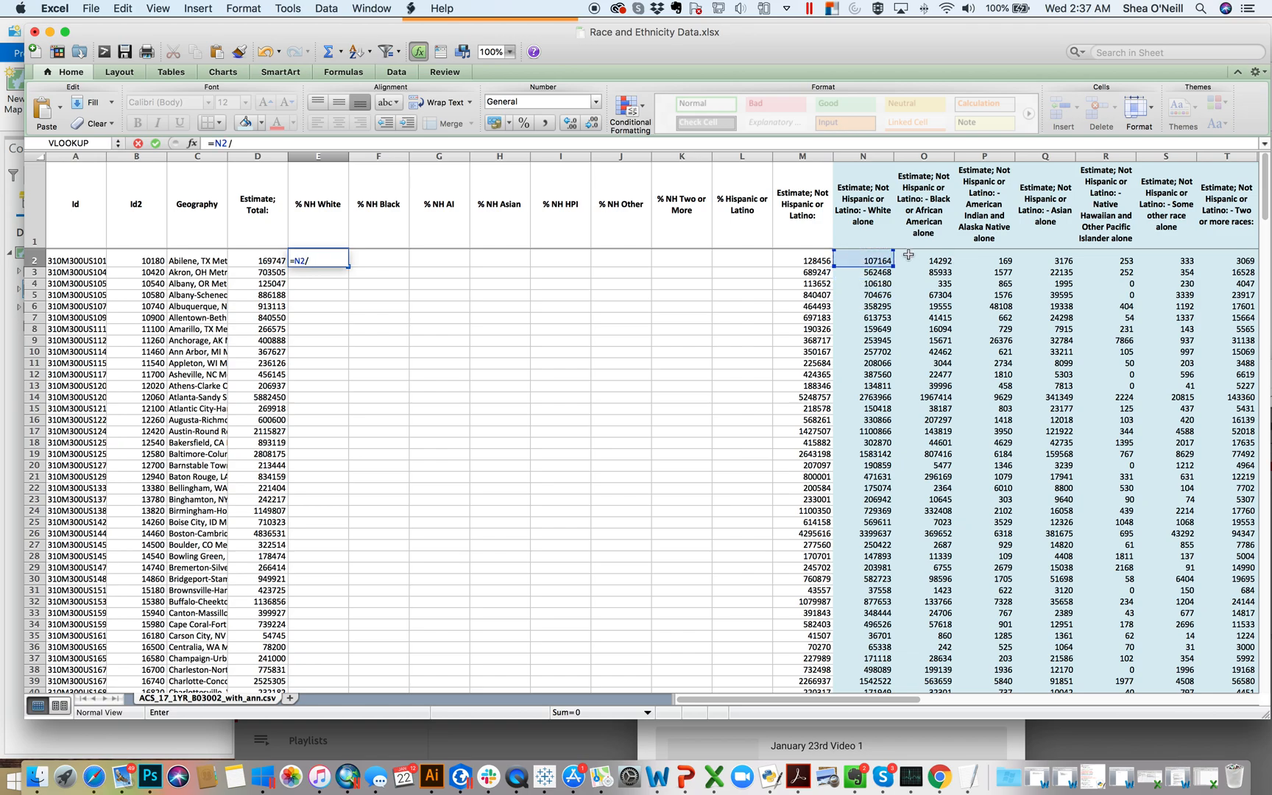
click(266, 257)
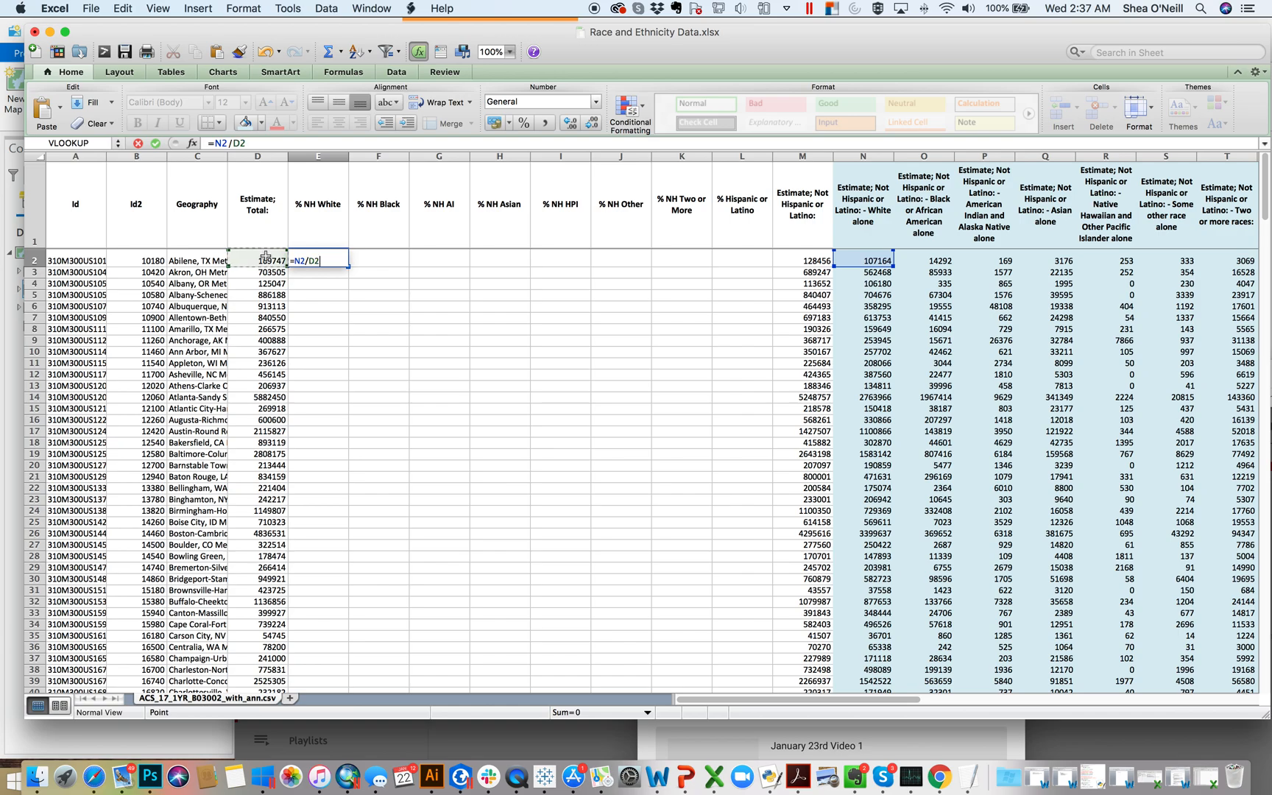
key(Return)
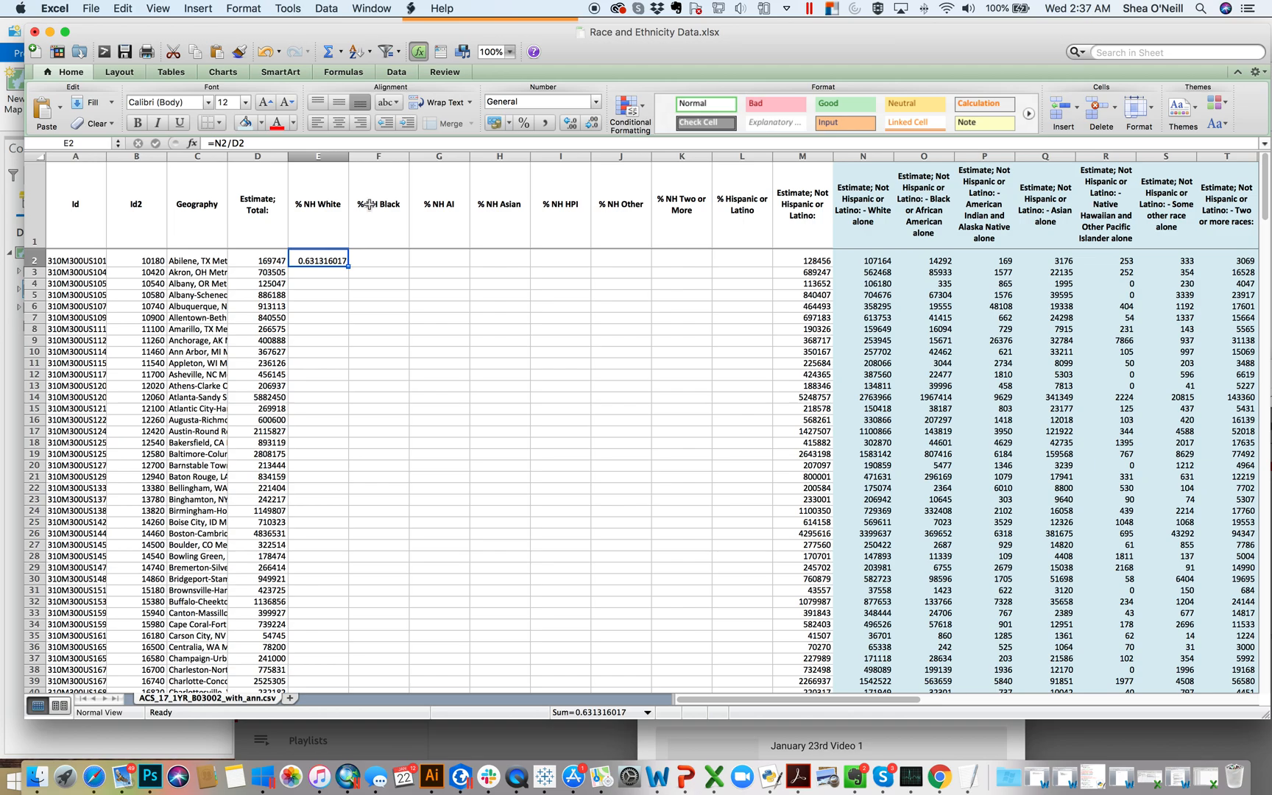
Step: Copy the formula from E2 into cells E3 through E17
click(334, 342)
click(332, 262)
key(super+c)
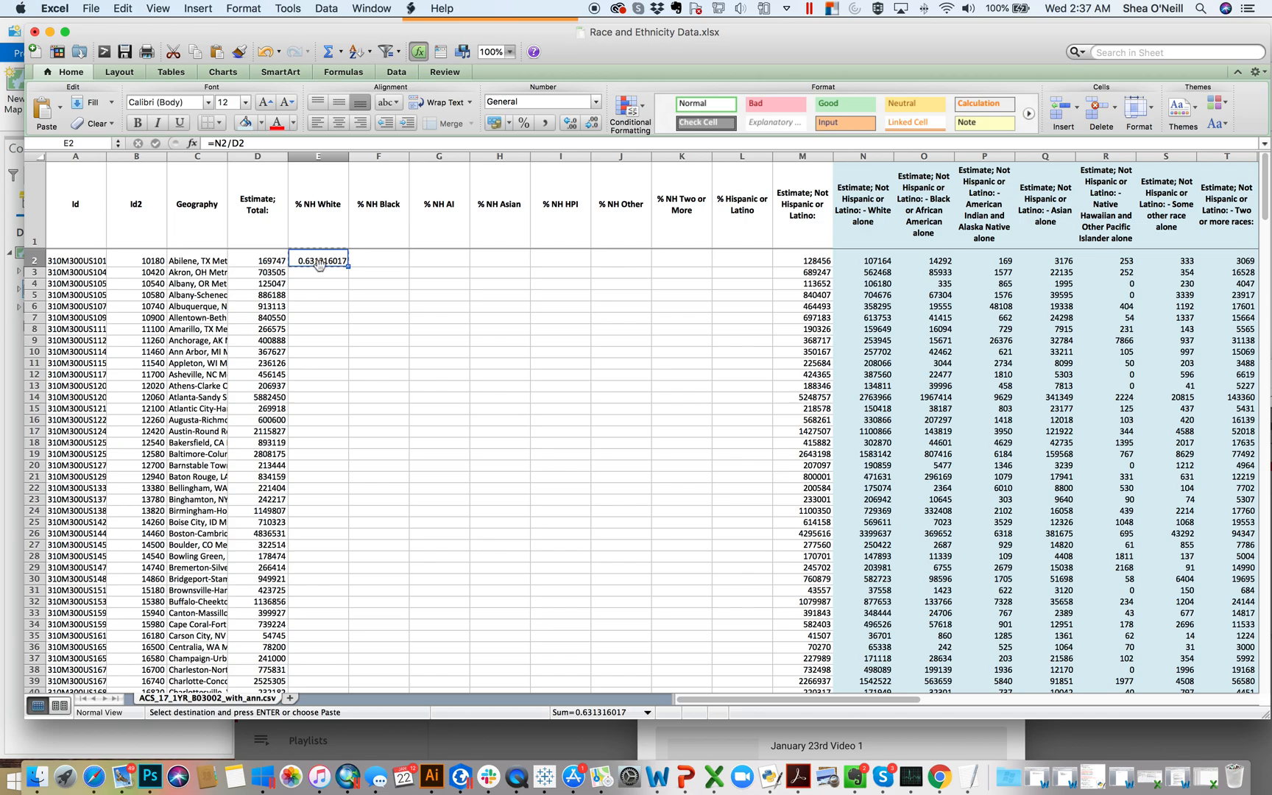
drag(318, 273, 317, 436)
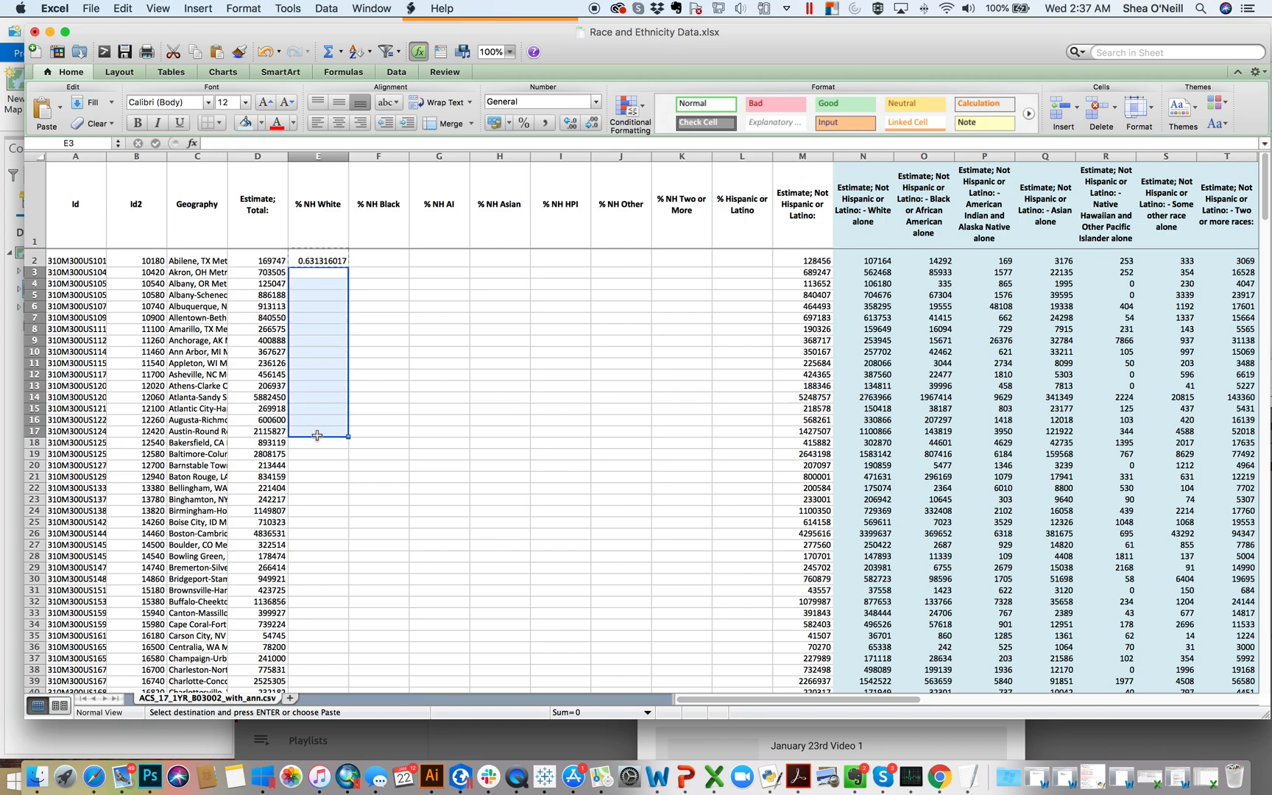
key(super+v)
click(397, 340)
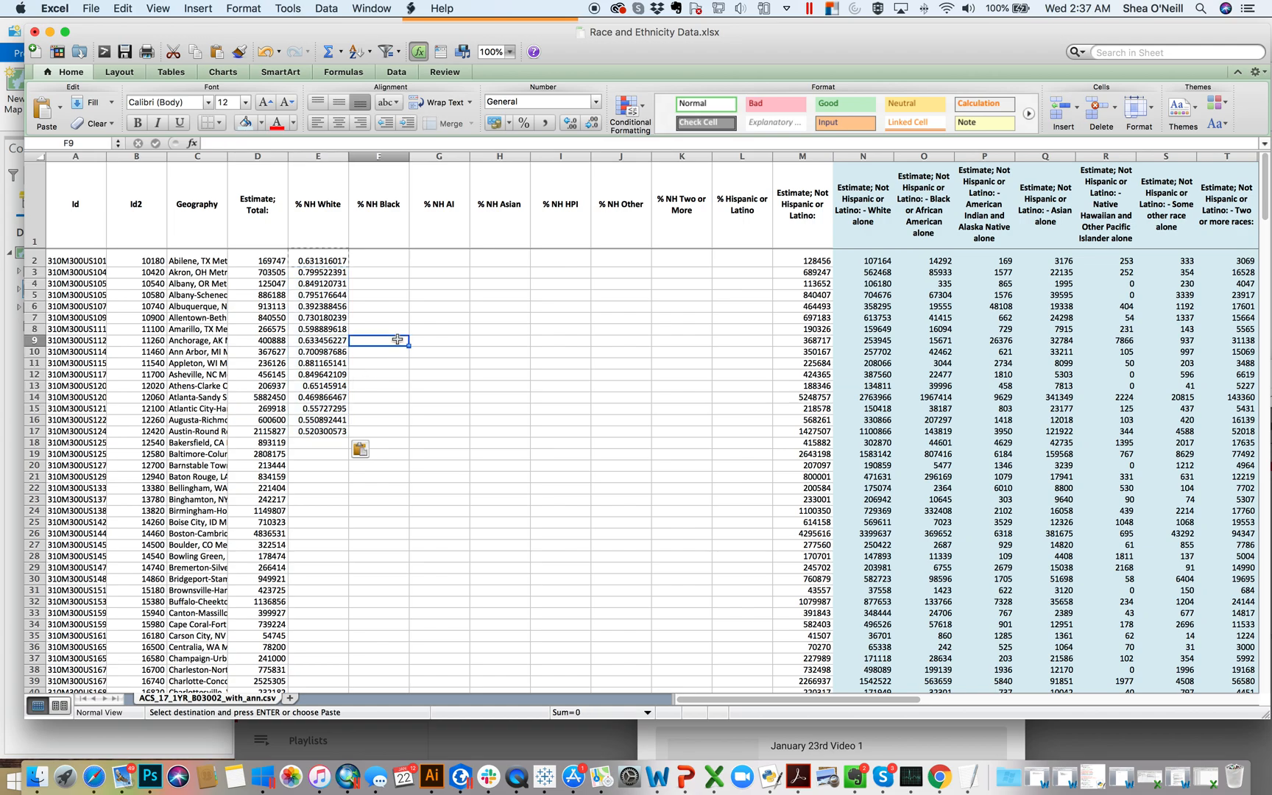
Step: Inspect the cell references in the copied formulas in E3, E6 and E12
double_click(340, 271)
text(+)
click(330, 286)
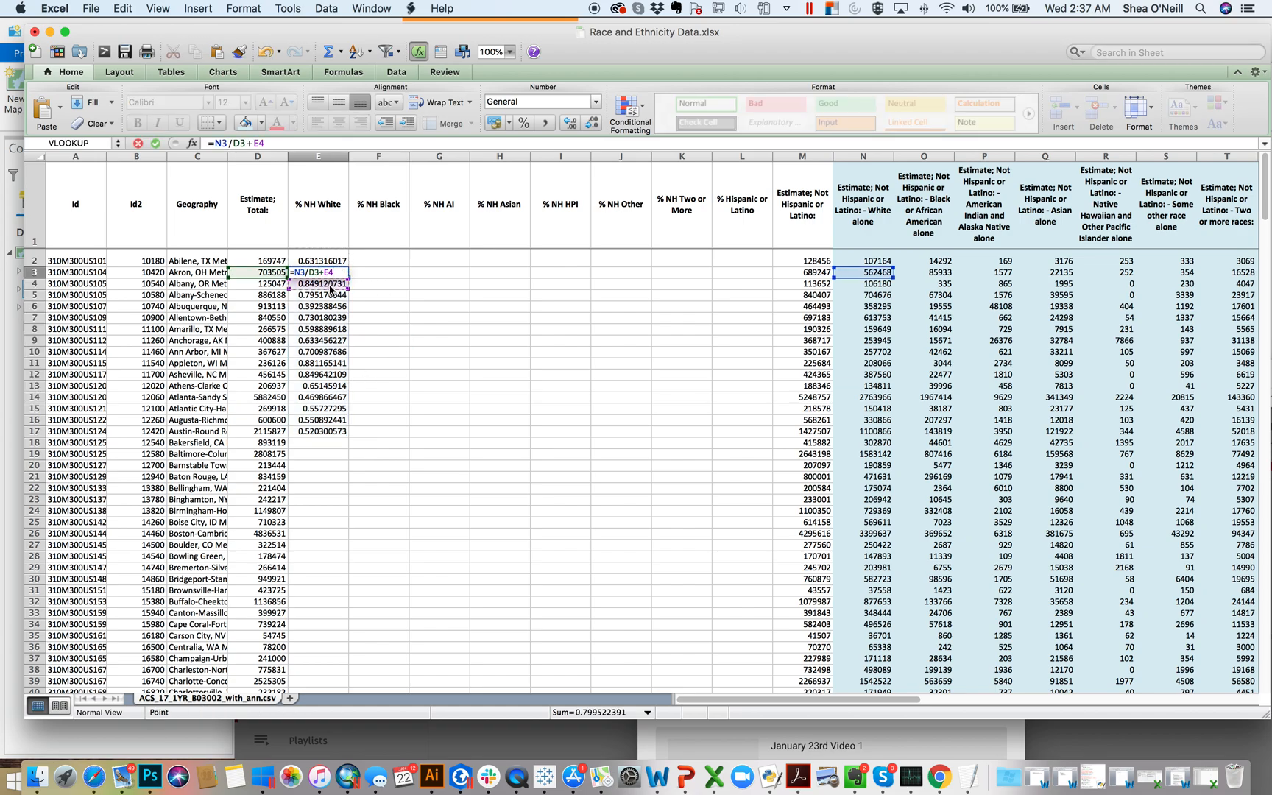
key(BackSpace)
key(BackSpace)
key(Return)
double_click(318, 306)
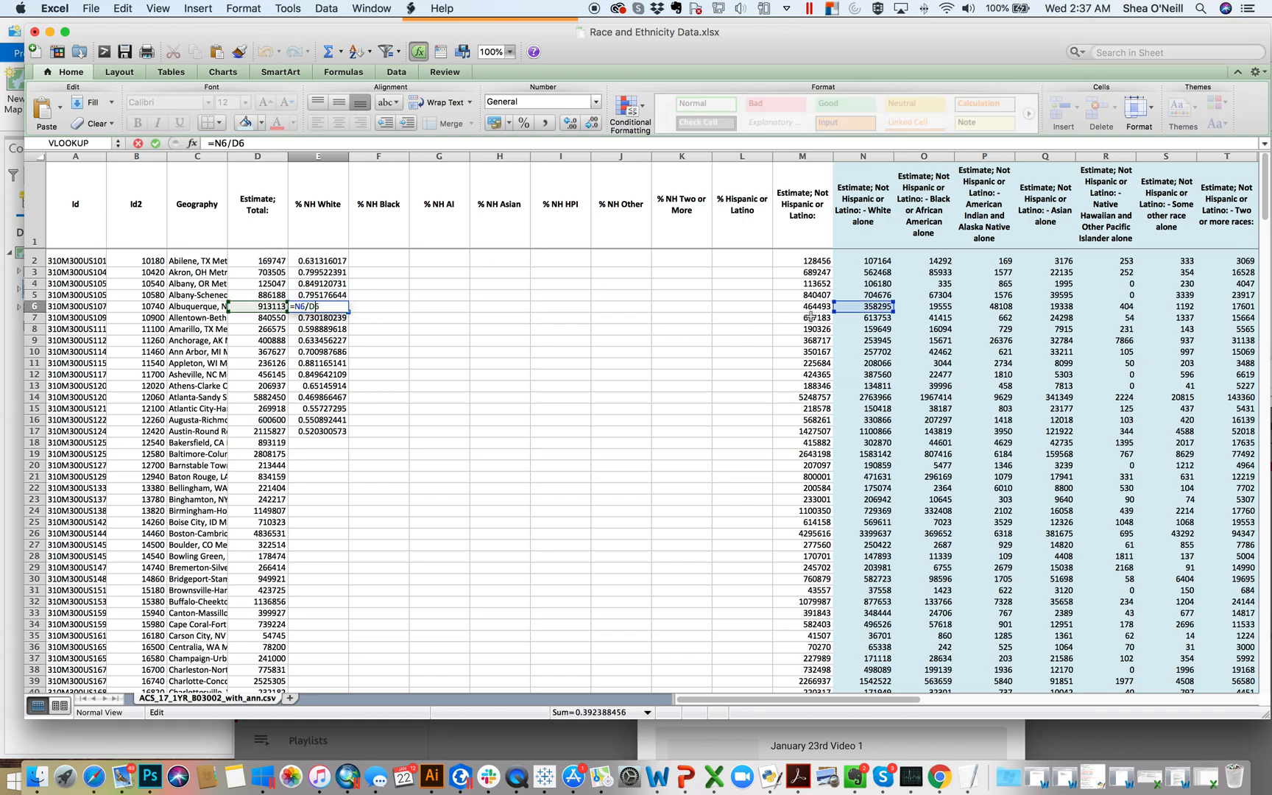
key(Return)
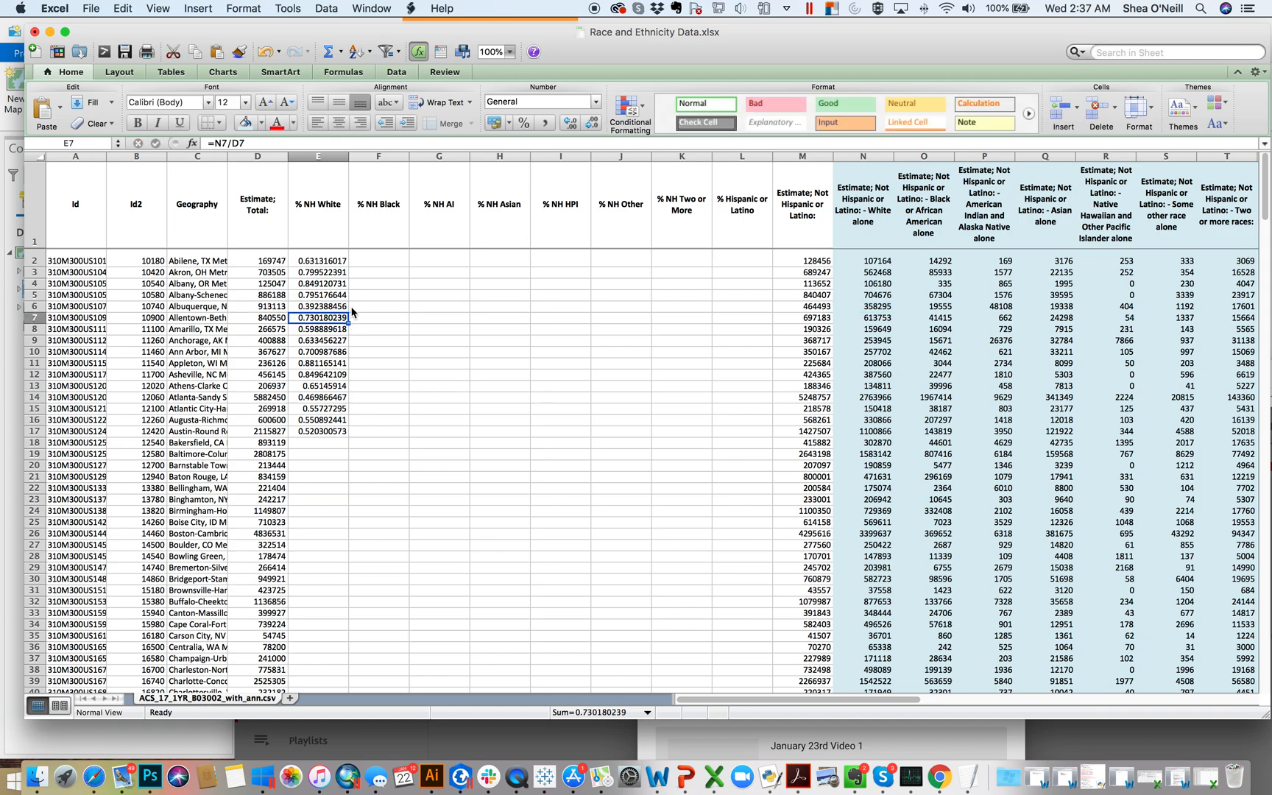
double_click(321, 377)
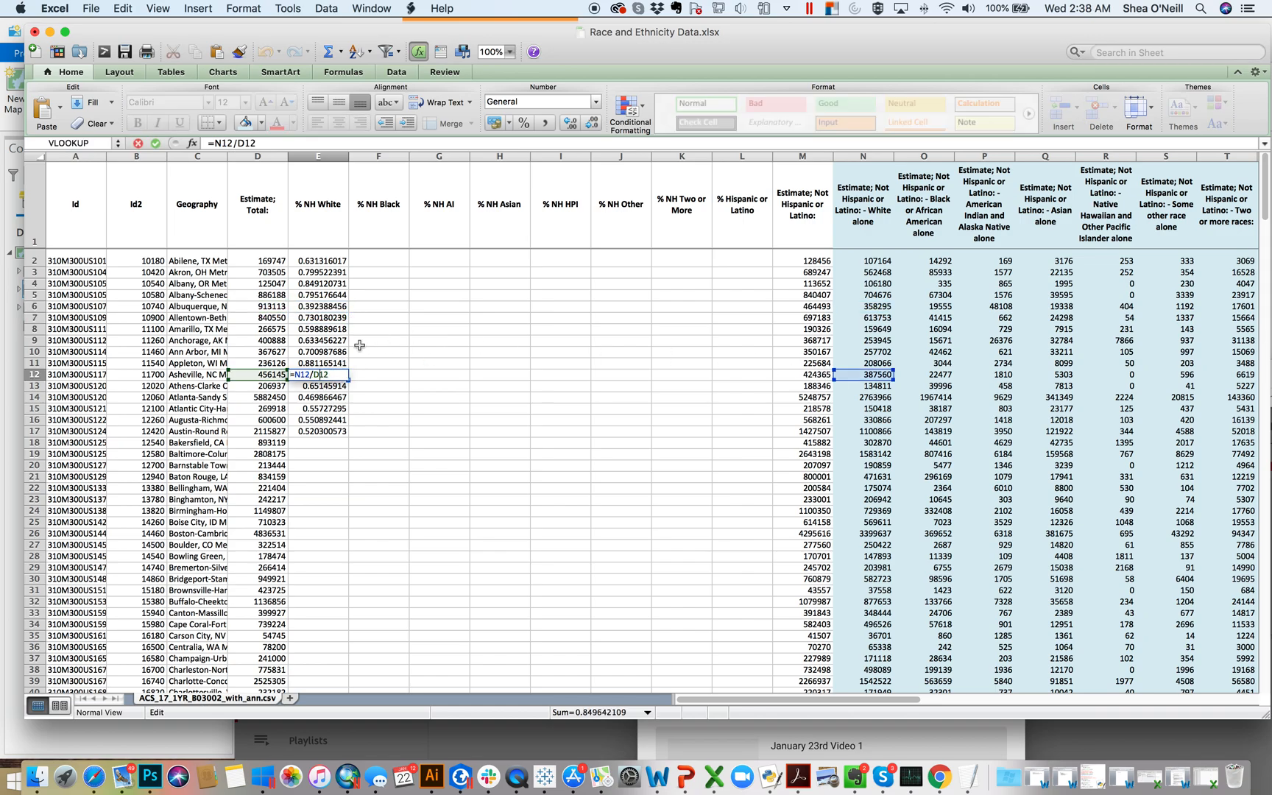
key(Return)
Step: Copy the formula from E17 into E18 through E271, the last data row
click(315, 430)
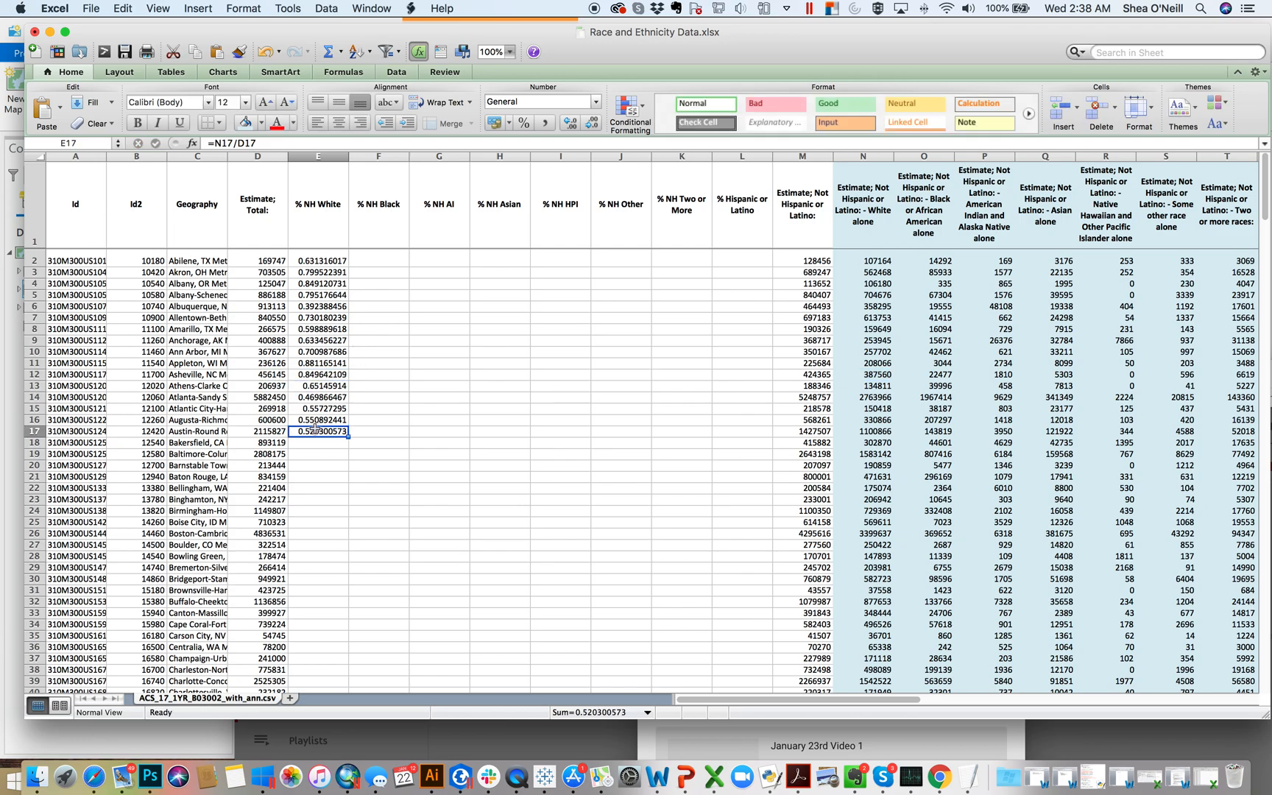
key(super+c)
click(329, 442)
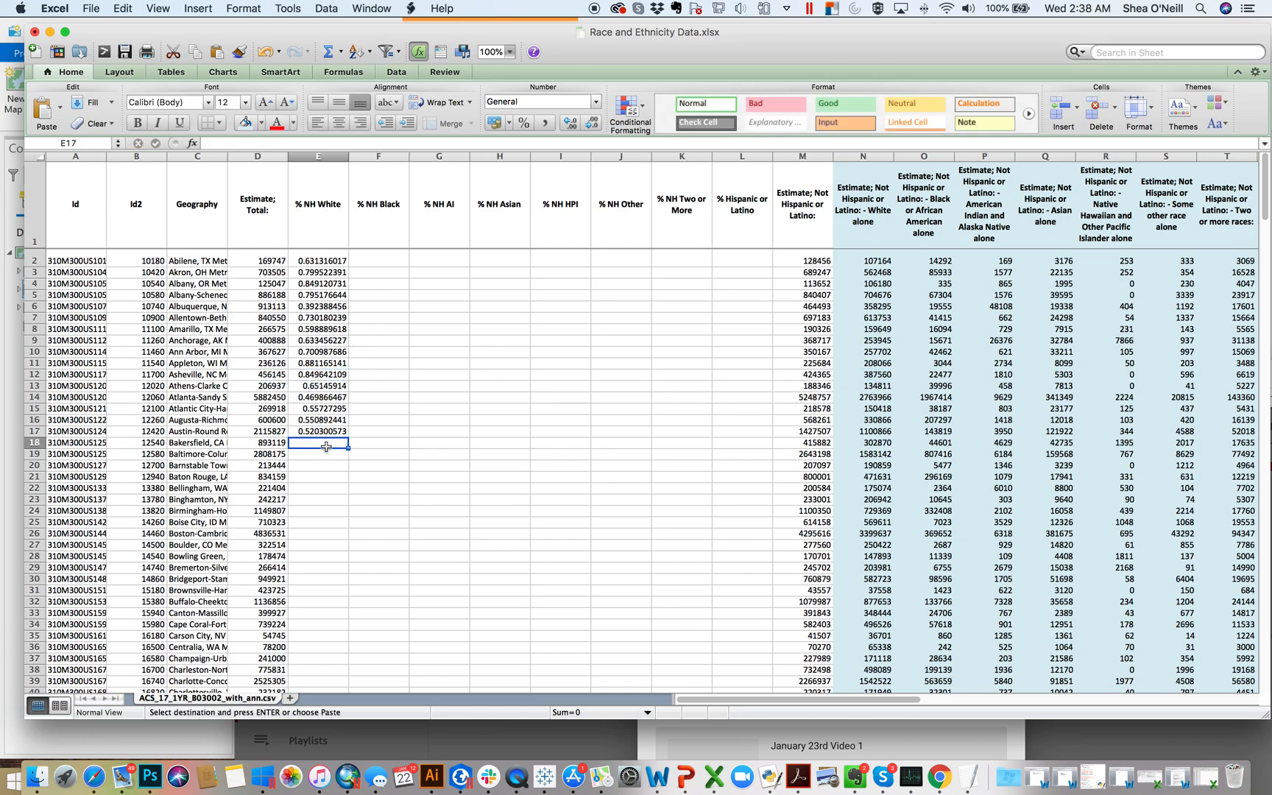
drag(1265, 212, 1228, 672)
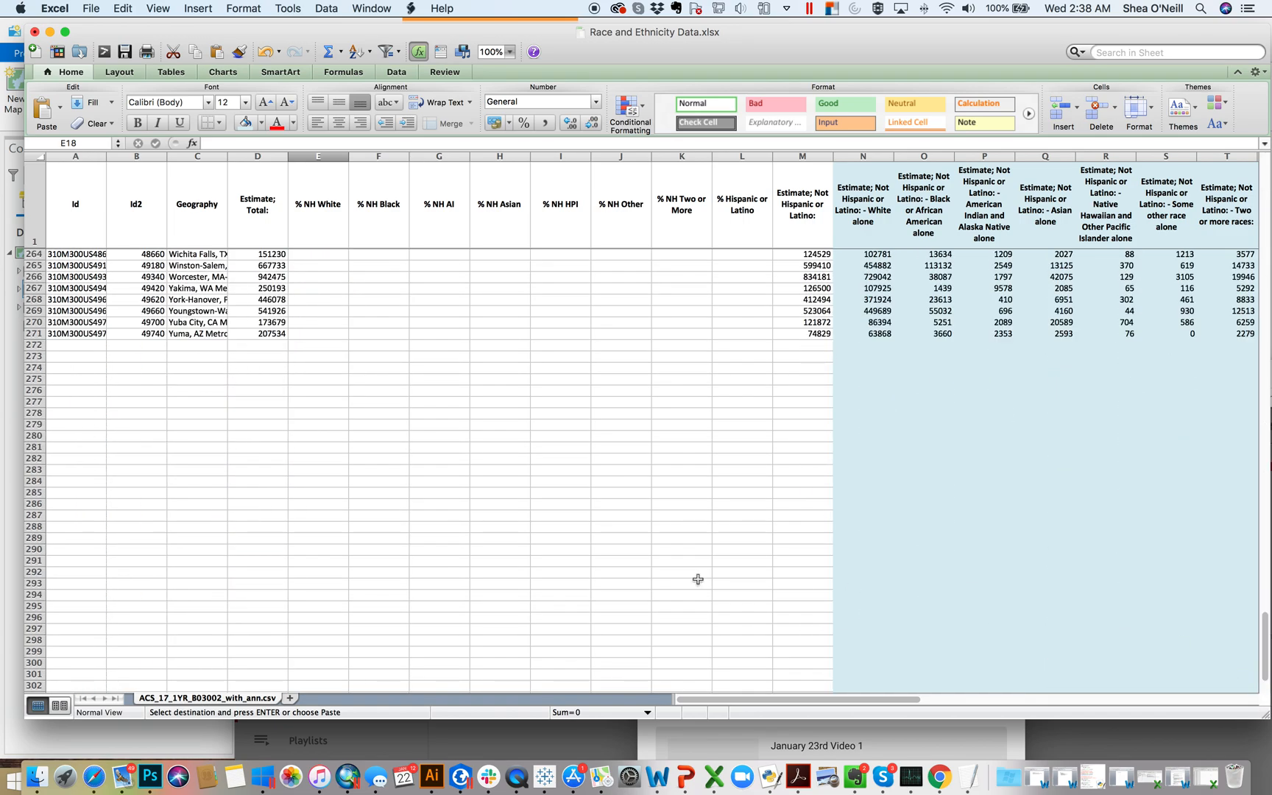
shift+click(315, 336)
key(super+v)
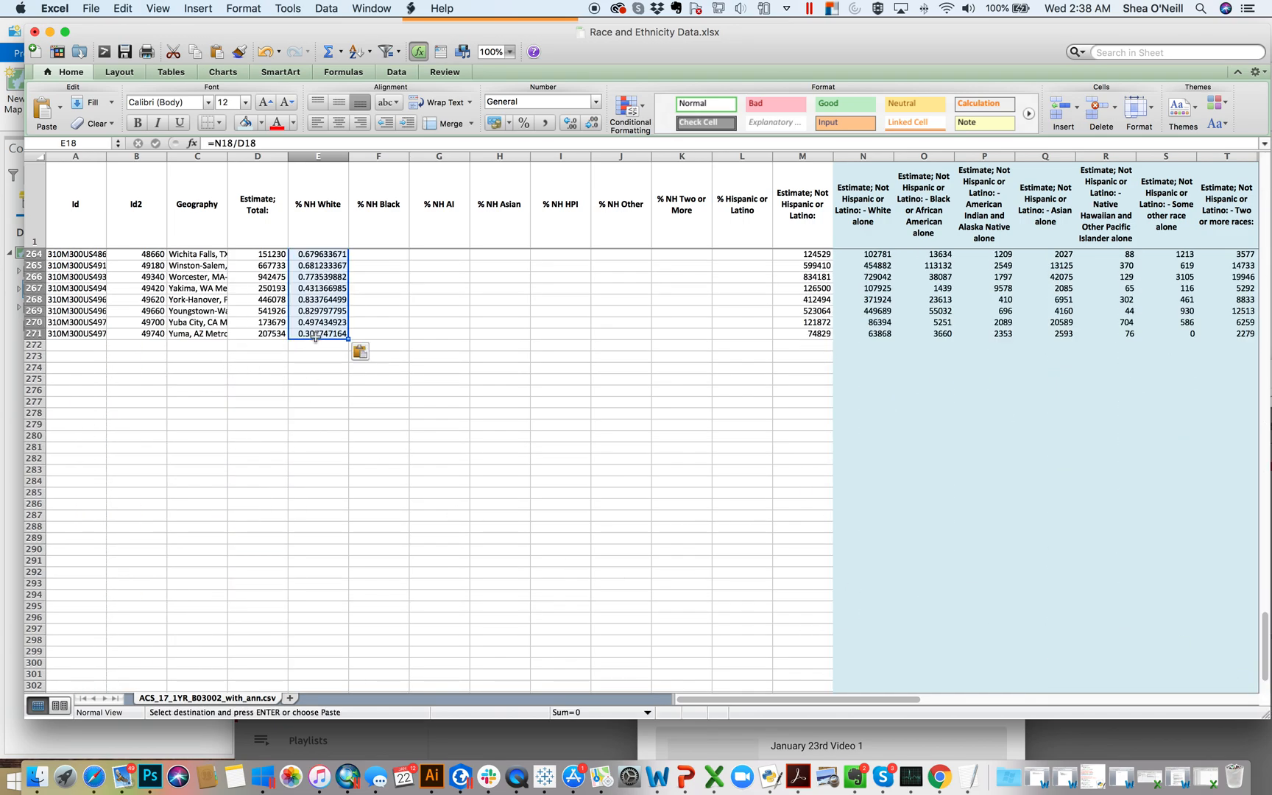
Step: Format the whole % NH White column as percentages with one decimal place
click(340, 156)
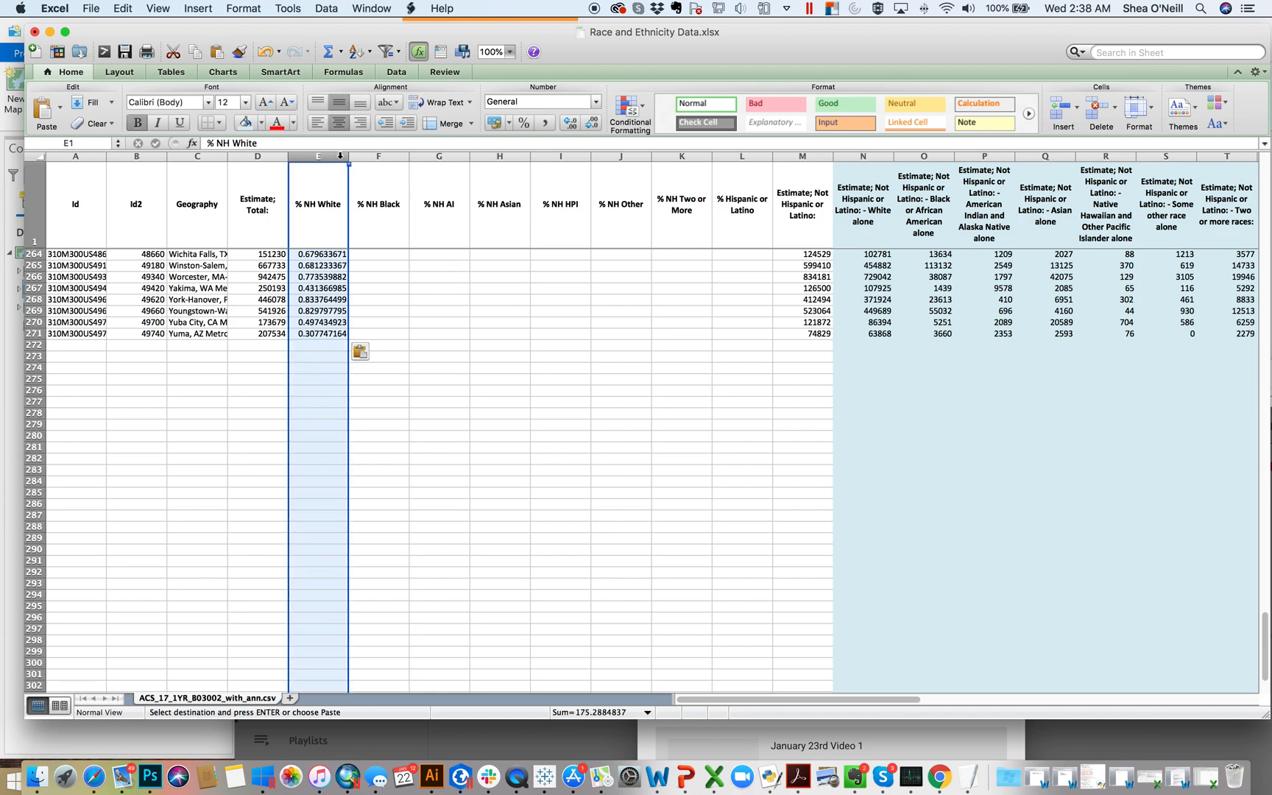
click(525, 123)
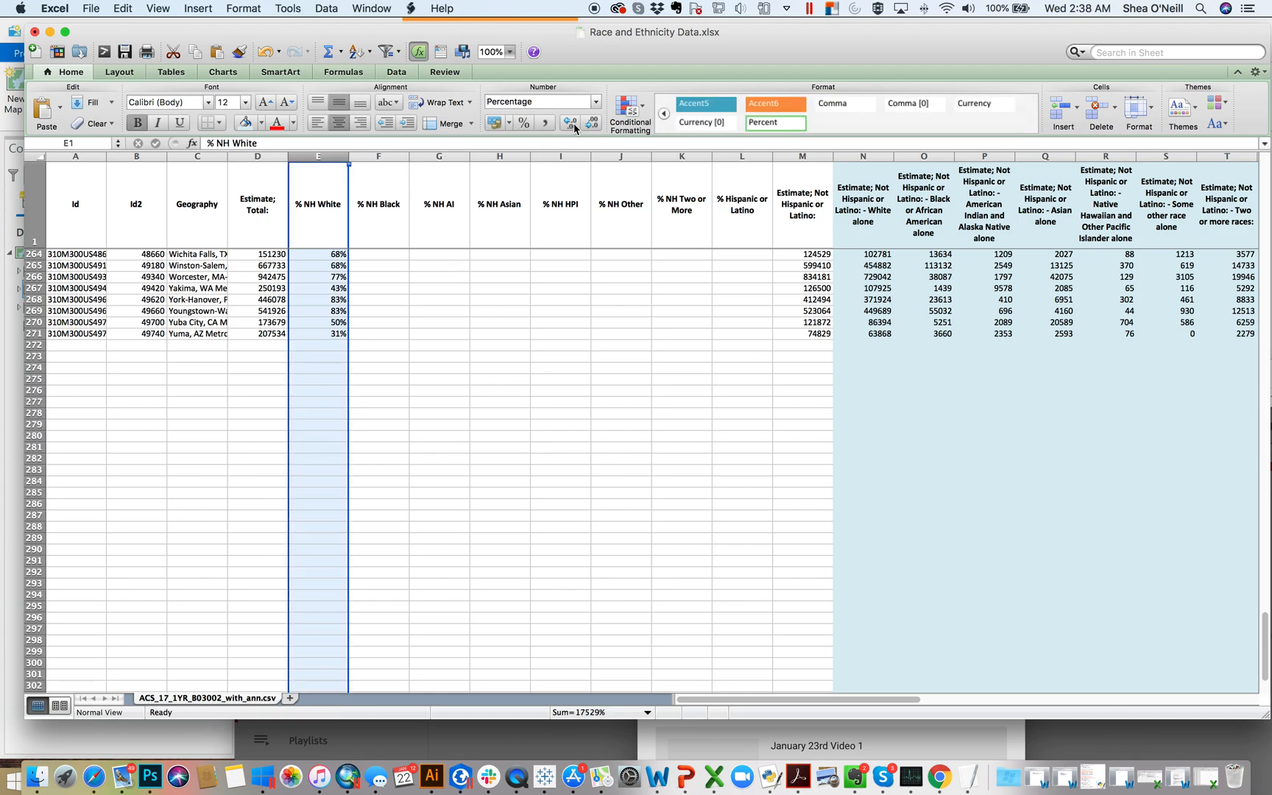
click(571, 123)
click(500, 299)
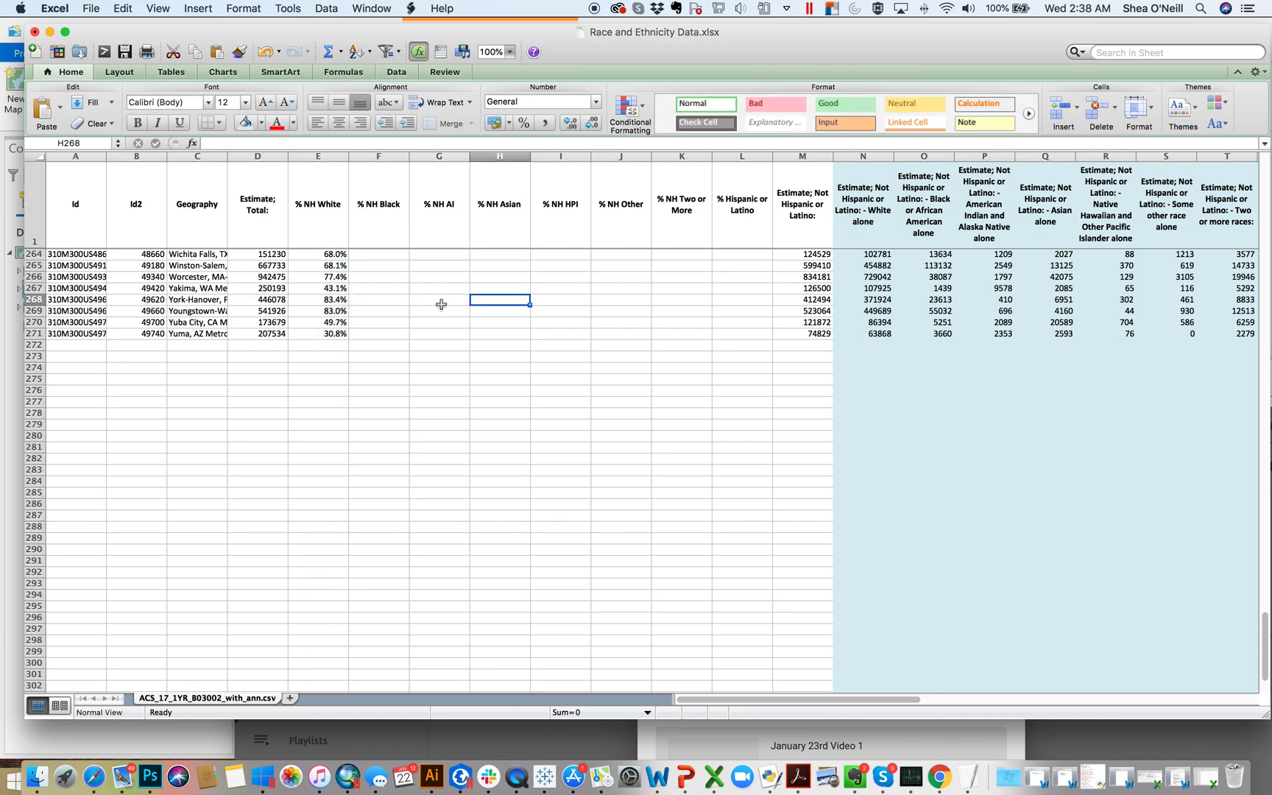
Step: Try copying the E2 formula into F2 under % NH Black and check its references
scroll(441, 304, up, 20)
scroll(441, 304, up, 20)
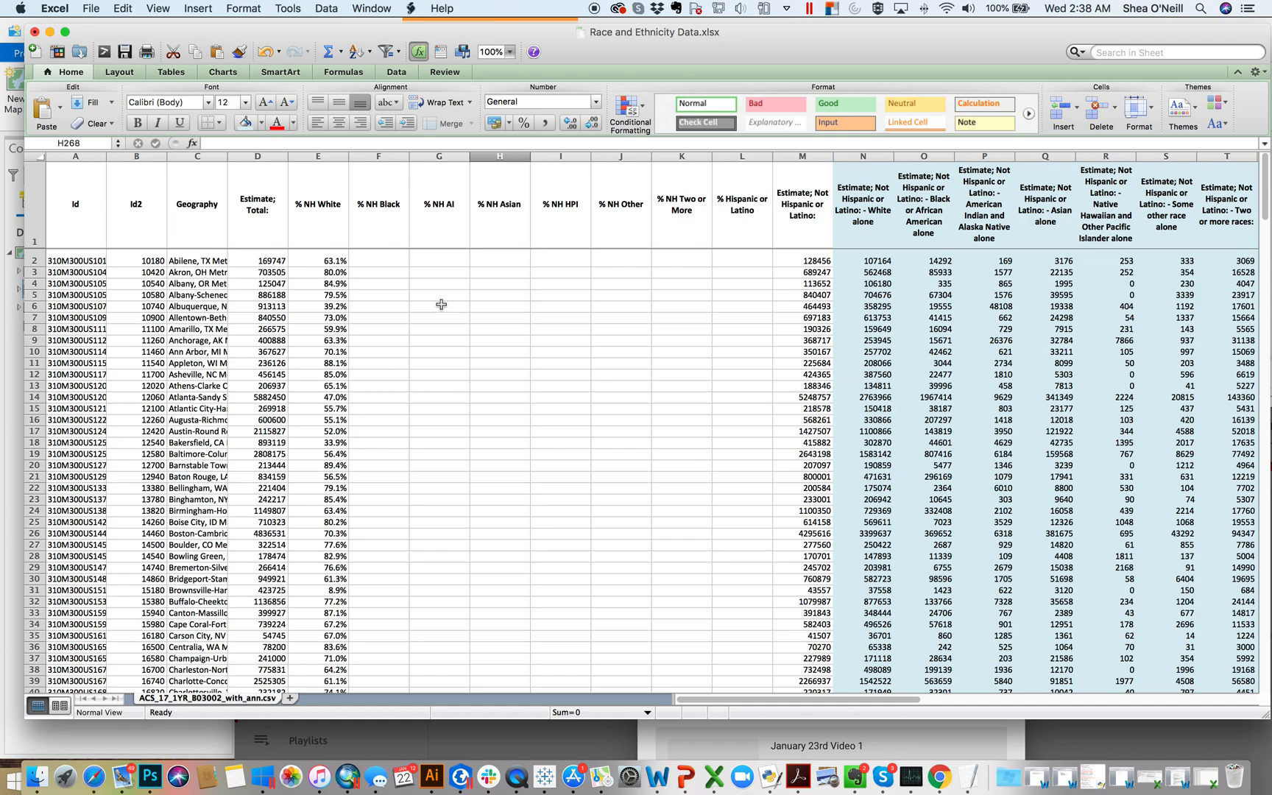
click(342, 259)
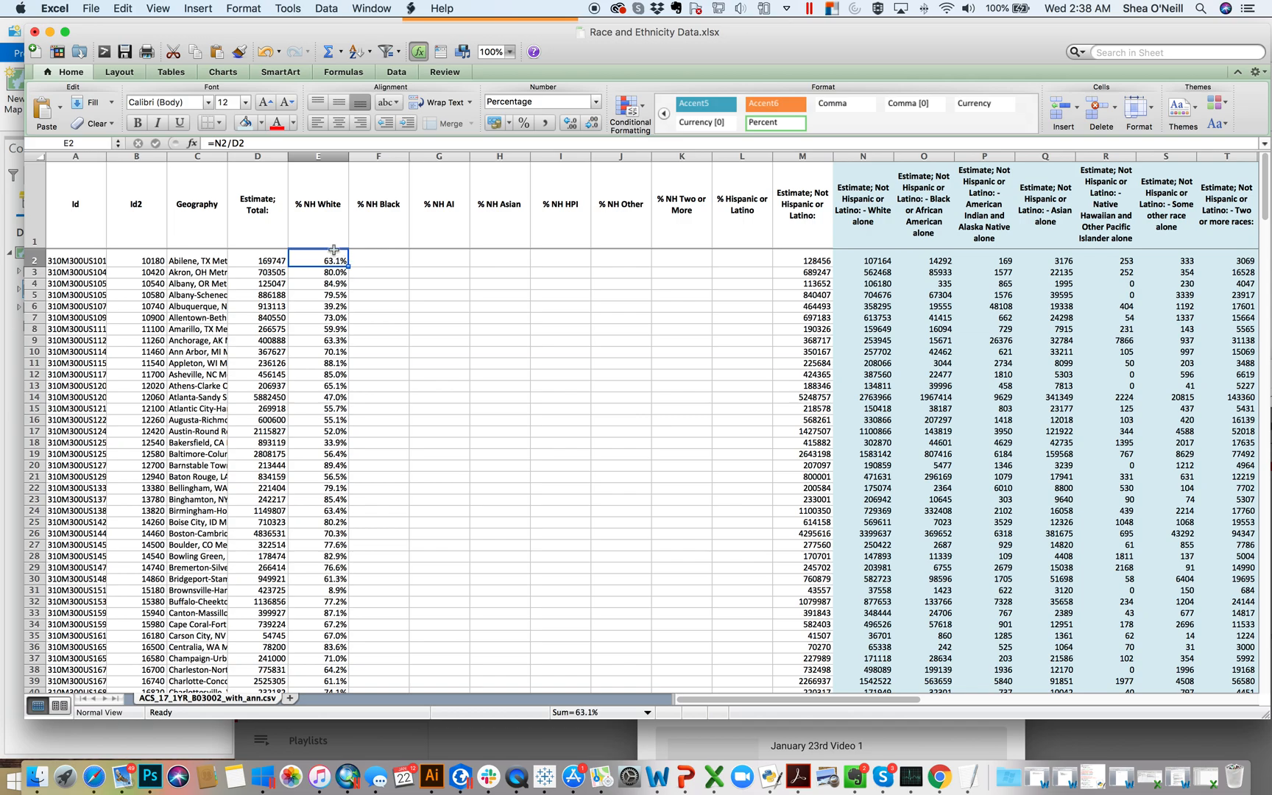
key(super+c)
key(Right)
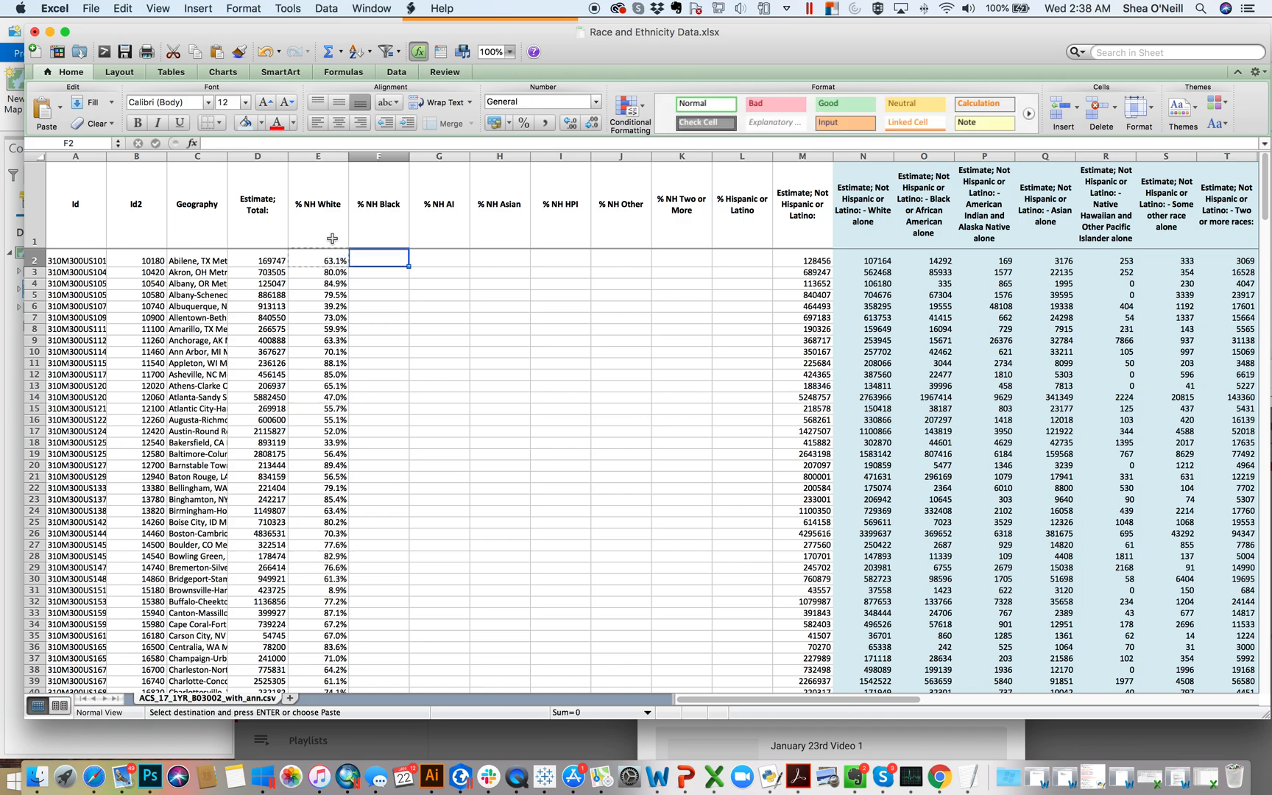
key(super+v)
click(478, 295)
click(401, 260)
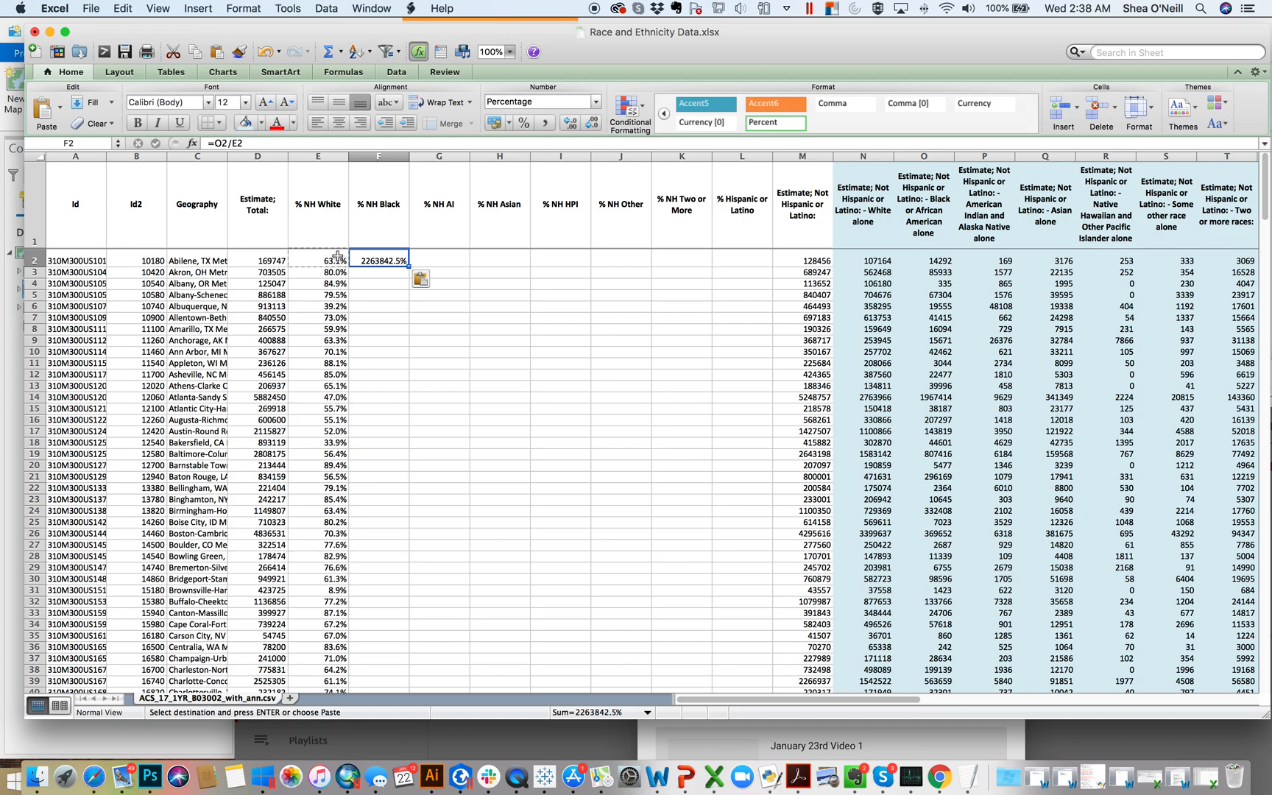
Step: Clear the pasted formula from F2
double_click(382, 257)
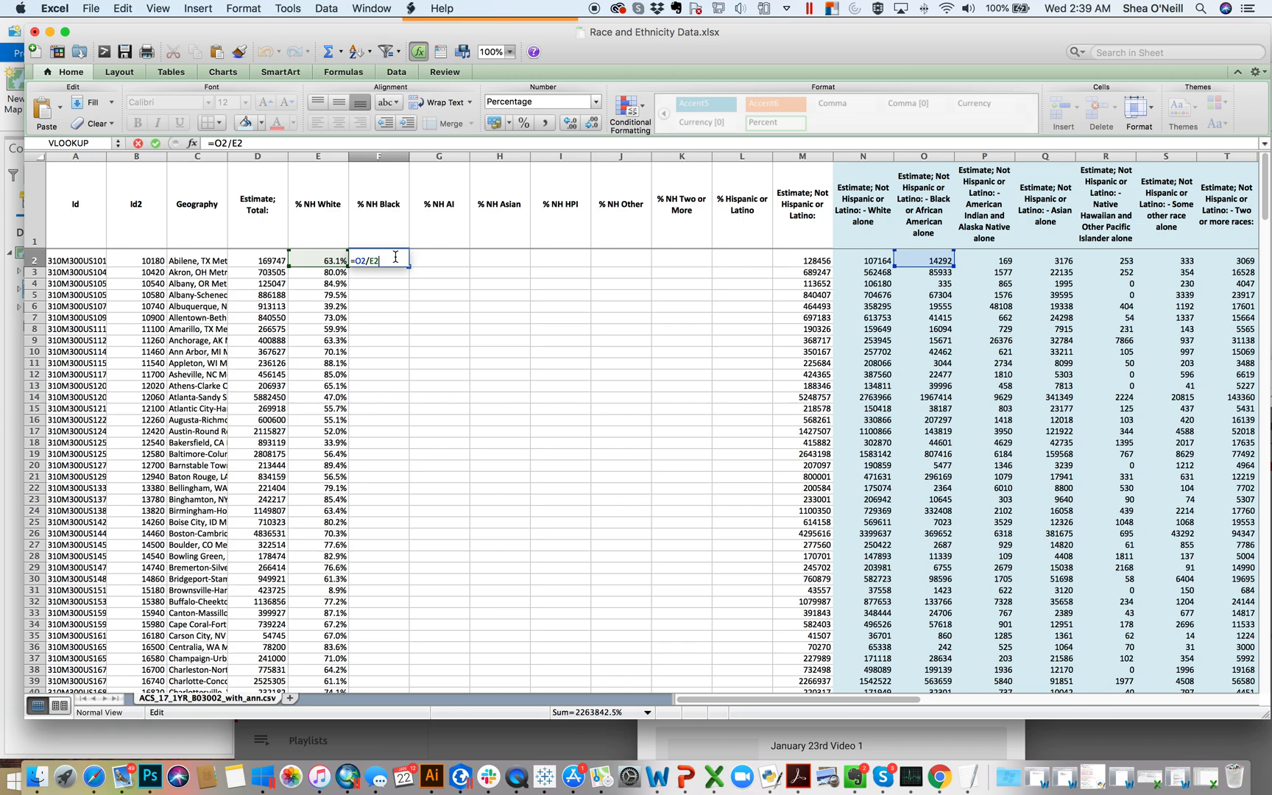
key(BackSpace)
key(BackSpace)
key(BackSpace)
key(BackSpace)
key(BackSpace)
key(BackSpace)
key(Return)
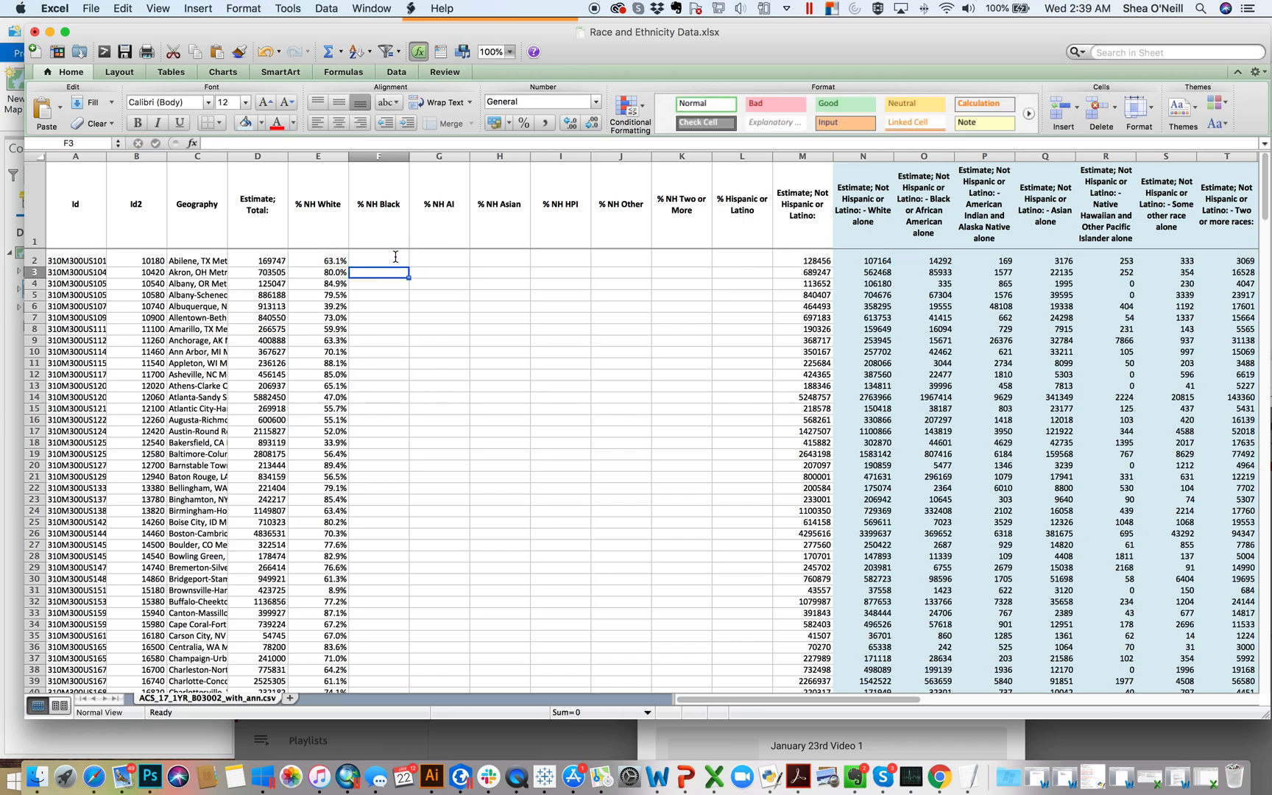
Step: Change the E2 formula to =N2/$D2 so the total population column stays fixed, and recheck it
click(318, 260)
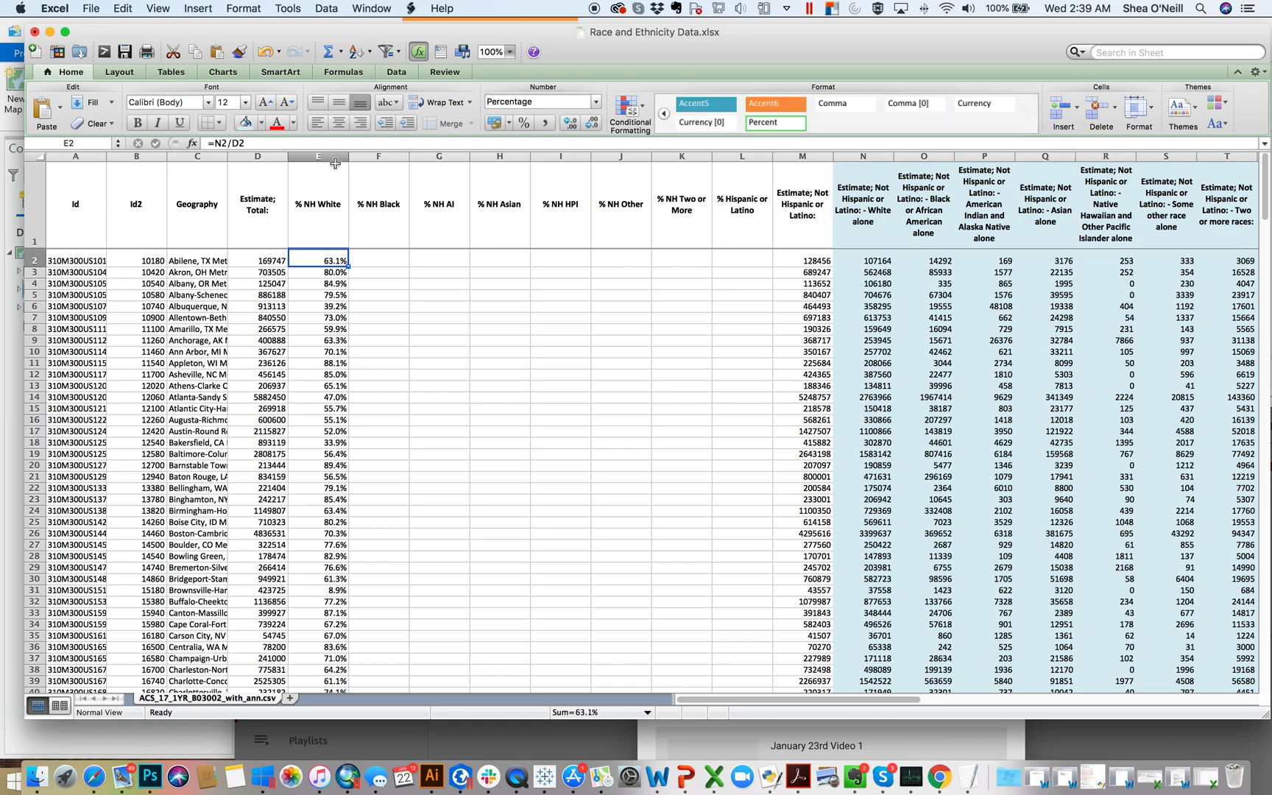
click(235, 145)
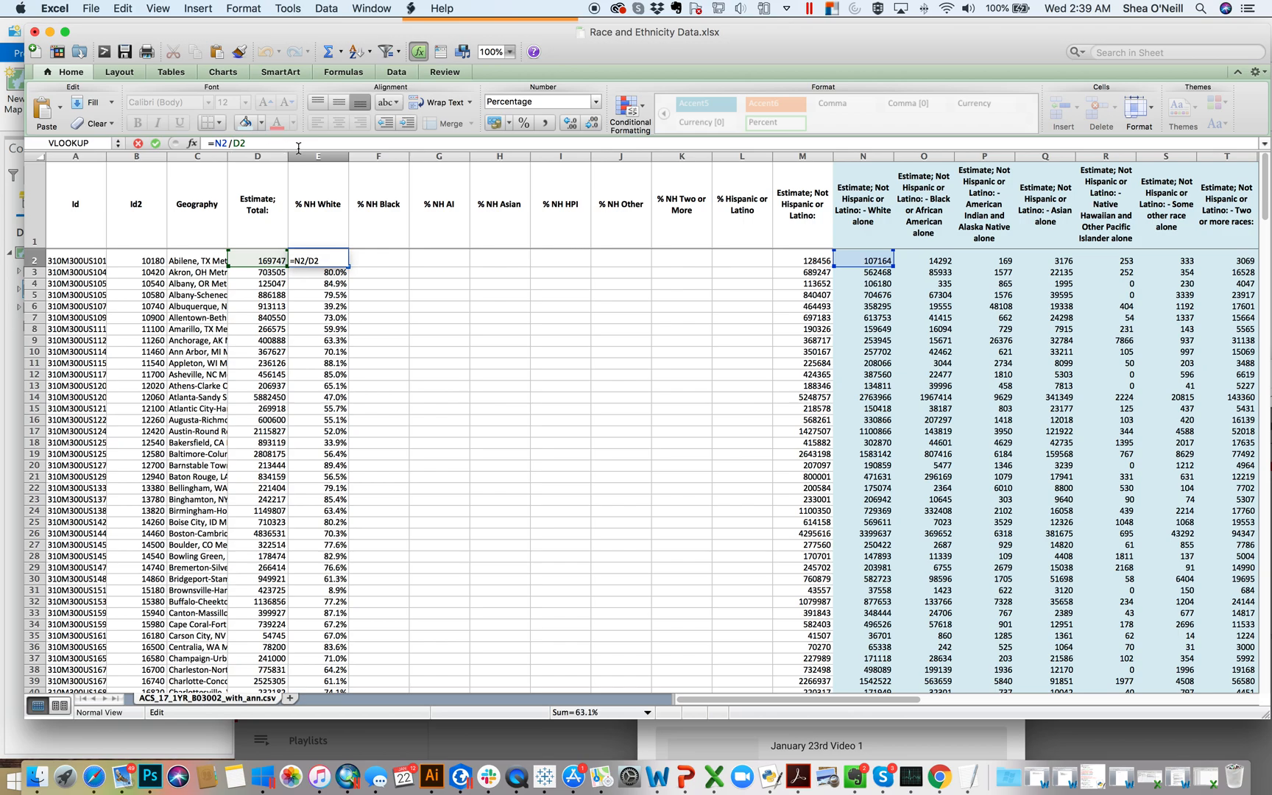
text($)
key(Return)
click(333, 258)
double_click(332, 258)
key(Return)
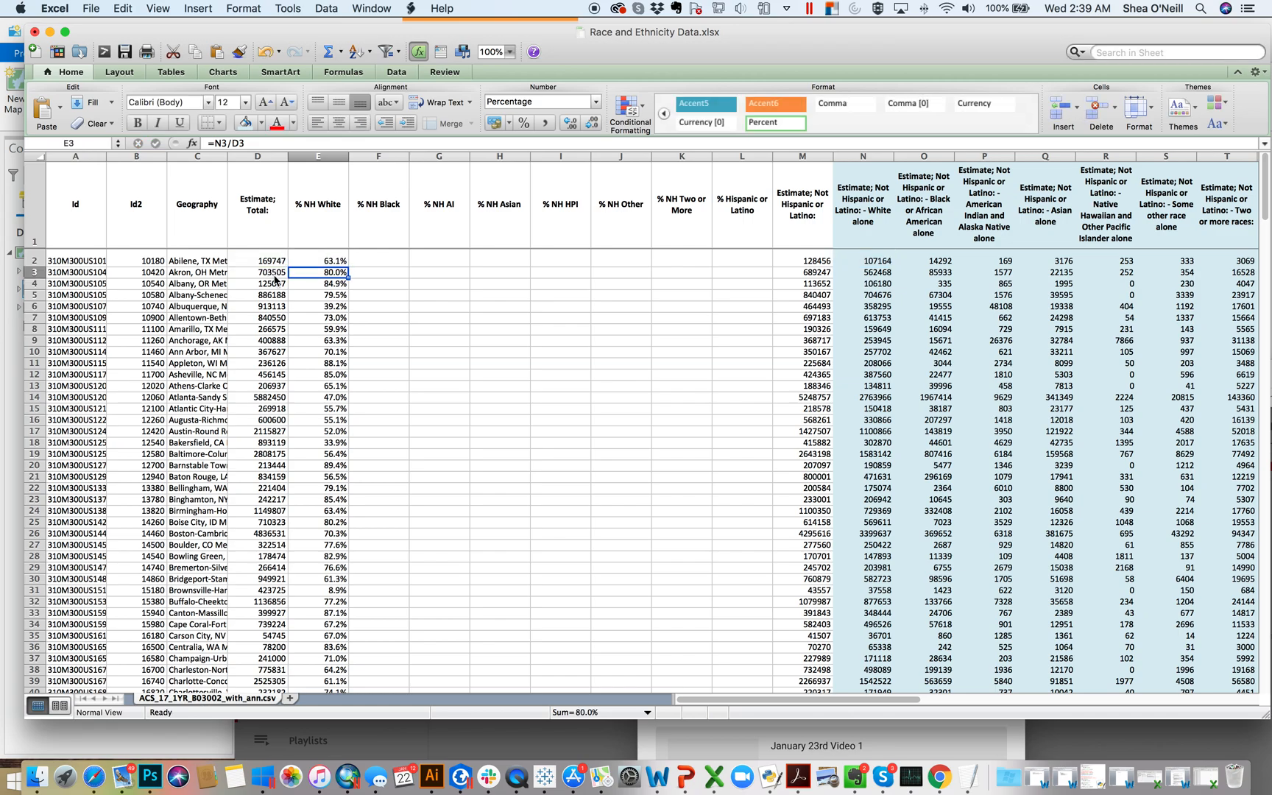
Step: Copy the E2 formula across row 2 into F2 through L2
key(super+c)
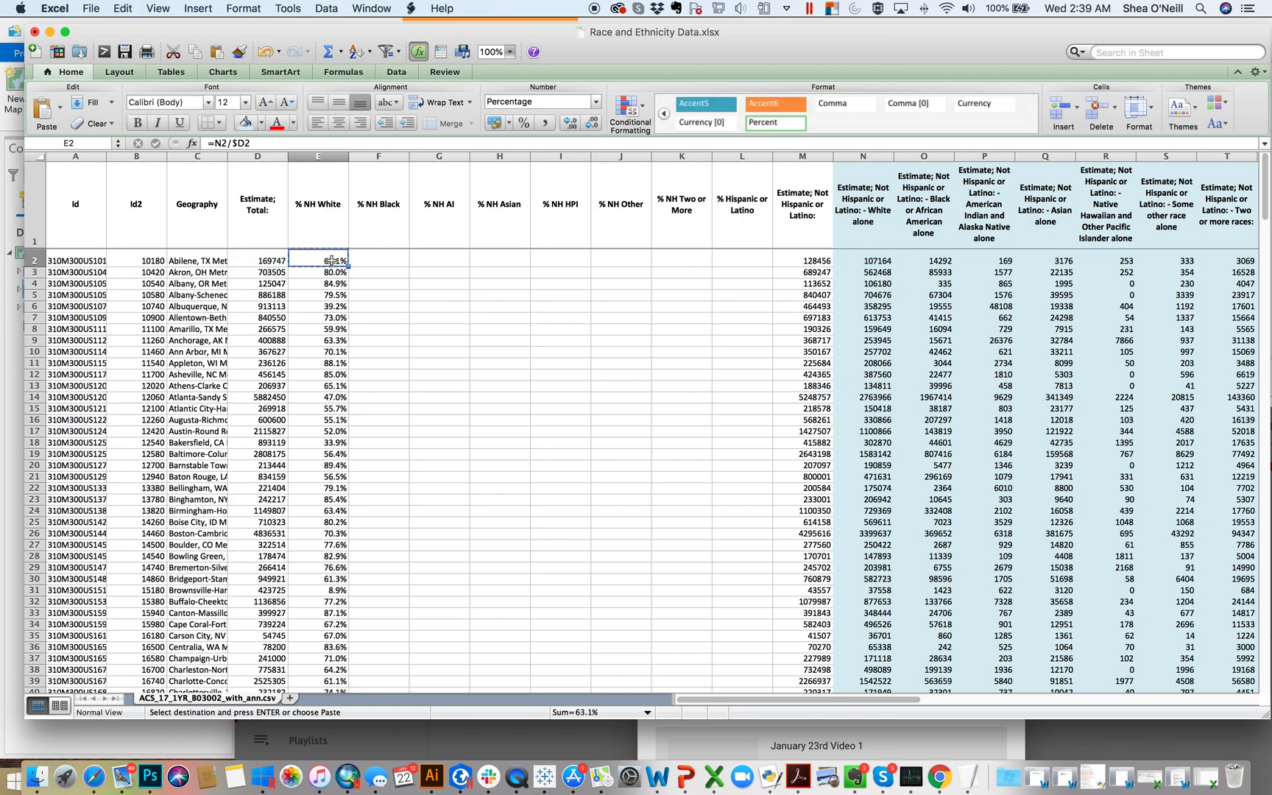
drag(386, 259, 740, 261)
key(super+v)
click(625, 329)
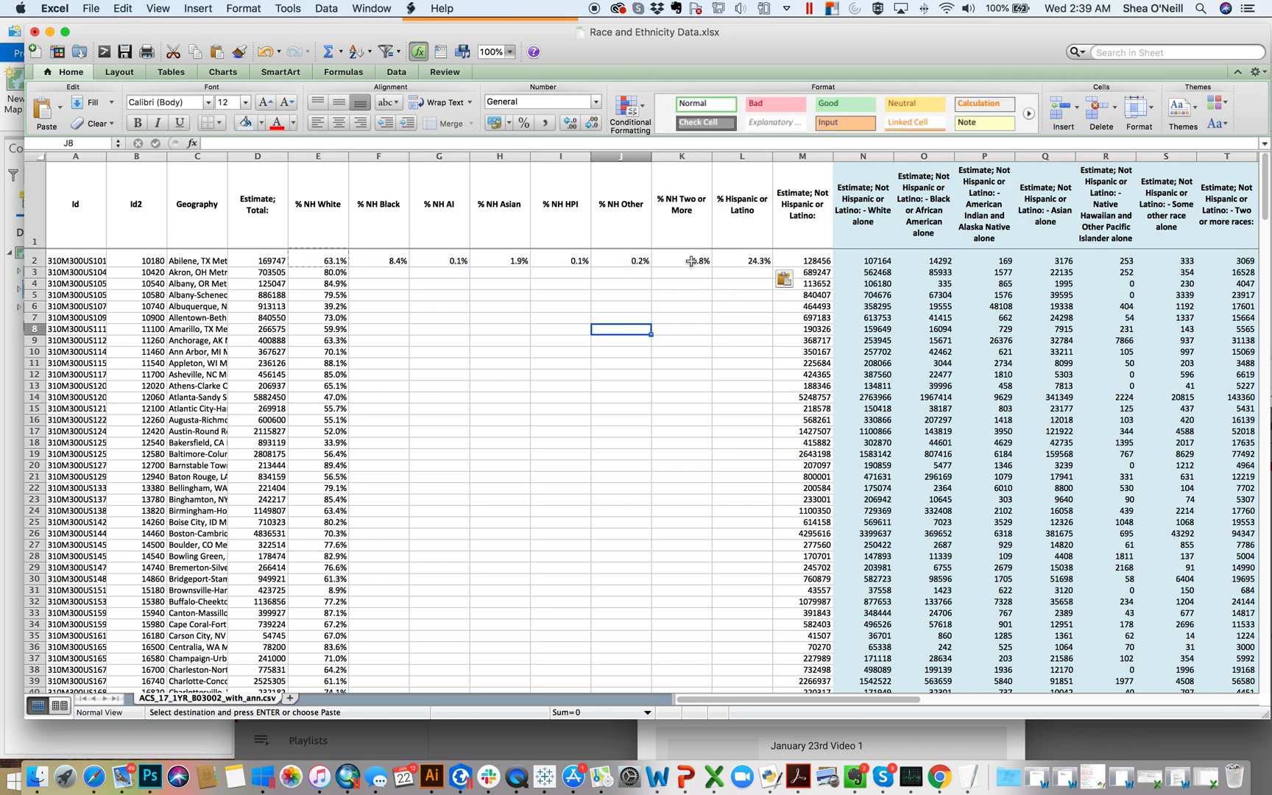
Step: Check the cell references in K2, and copy the row 2 formulas in F2:L2 down through row 271
double_click(691, 263)
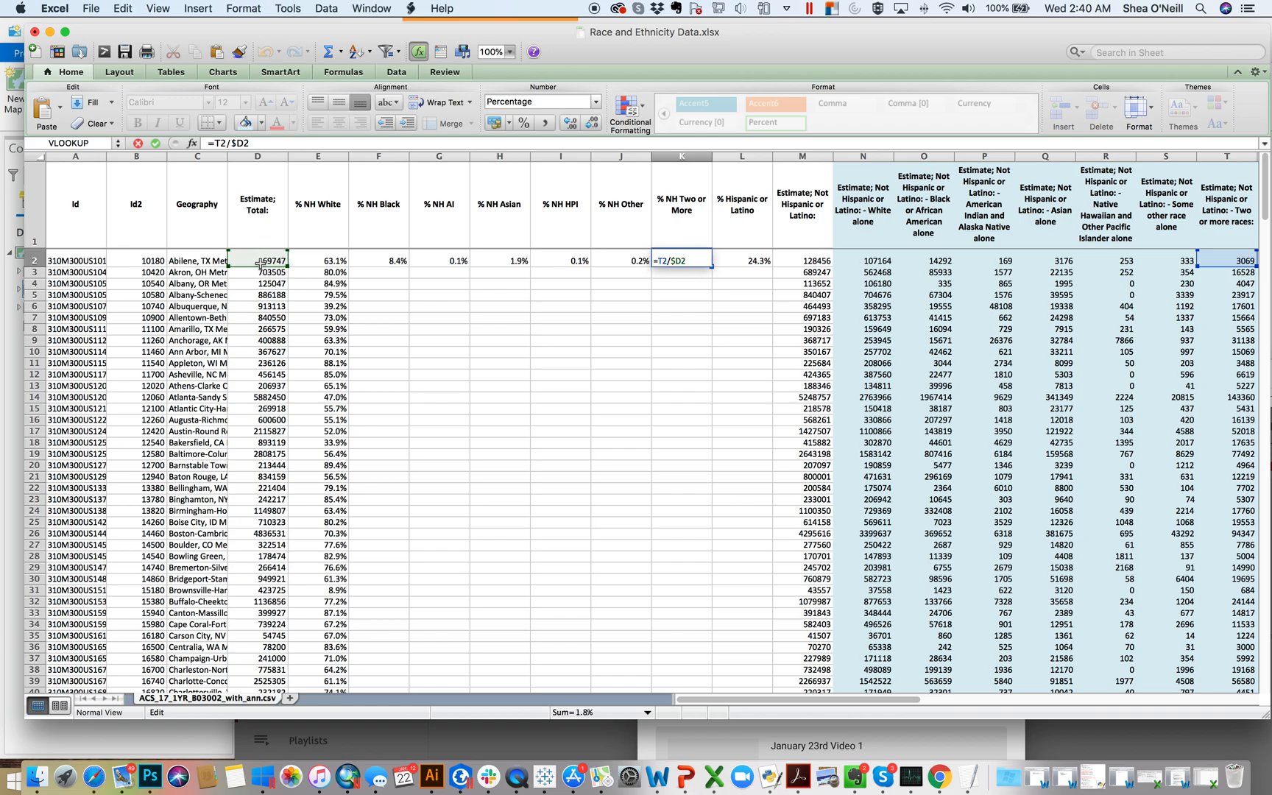
key(Return)
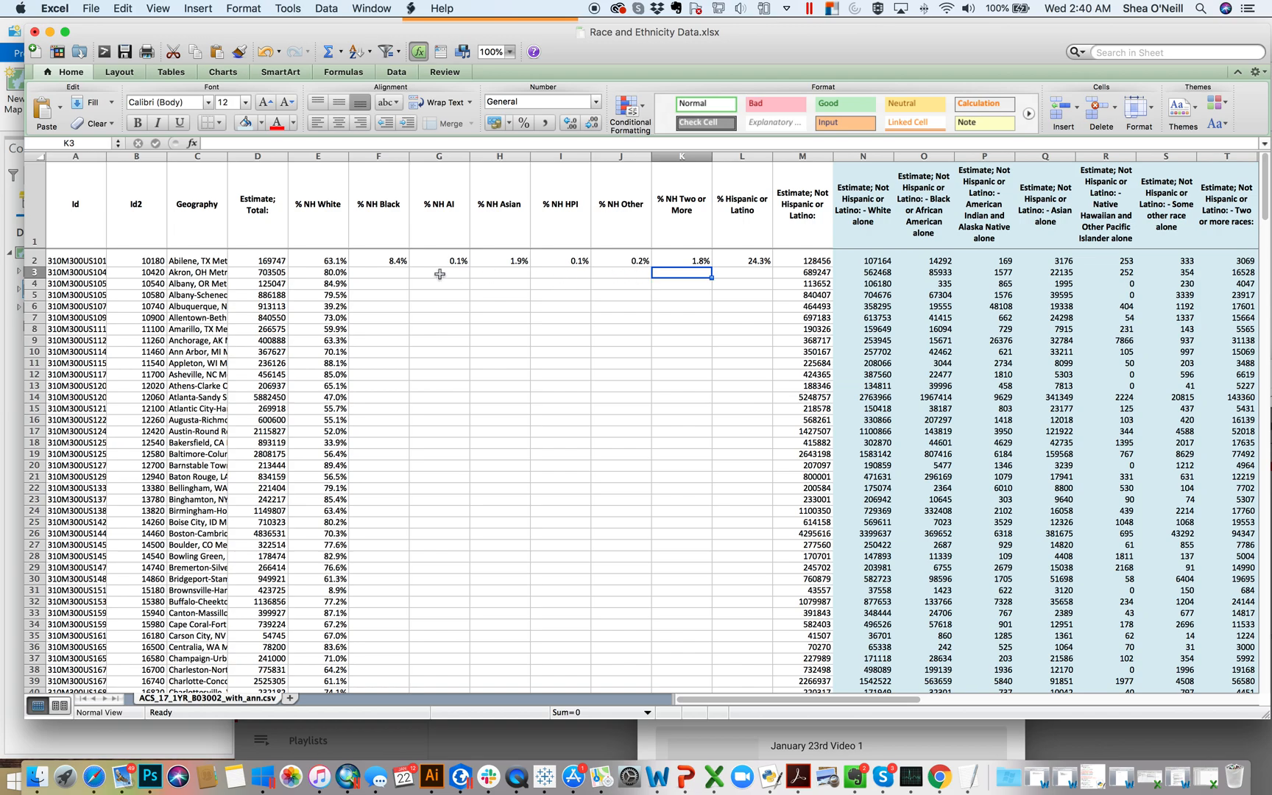
click(315, 256)
drag(379, 257, 730, 259)
key(super+c)
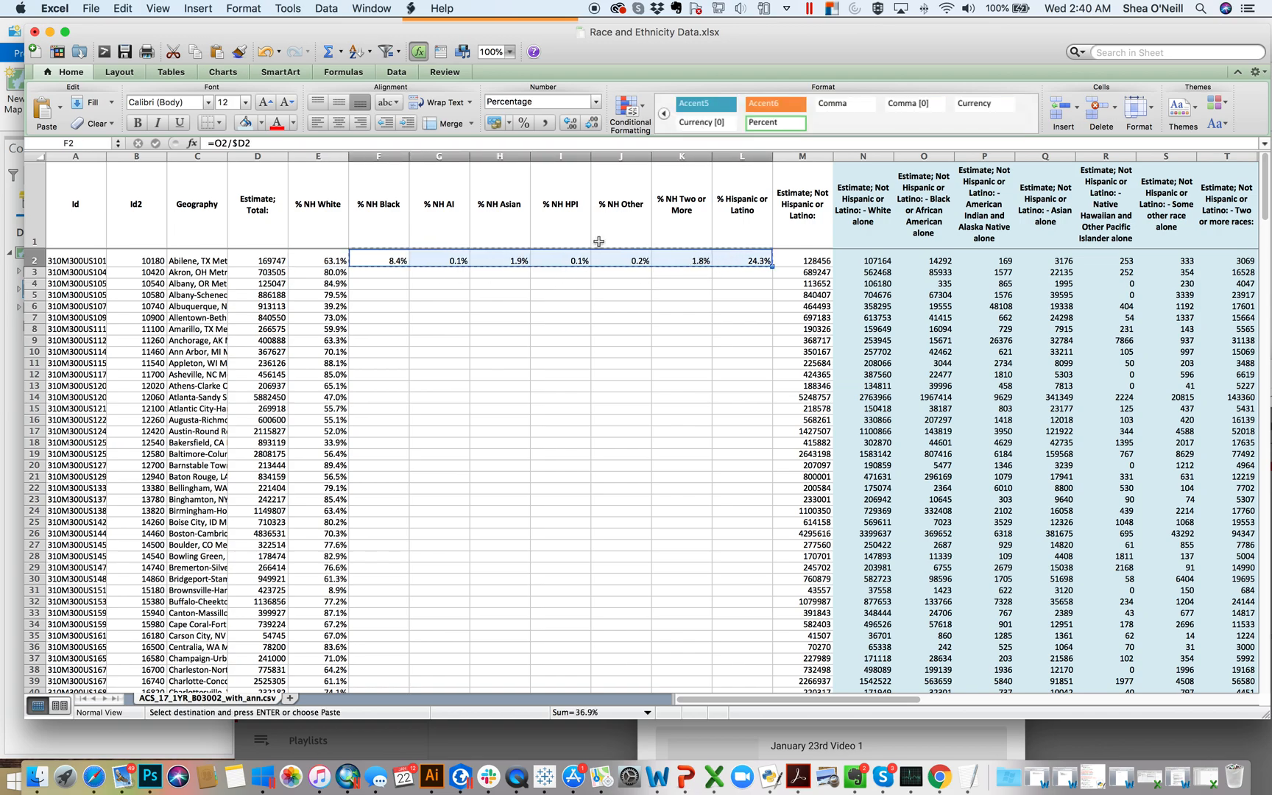
click(377, 272)
drag(1266, 207, 1267, 666)
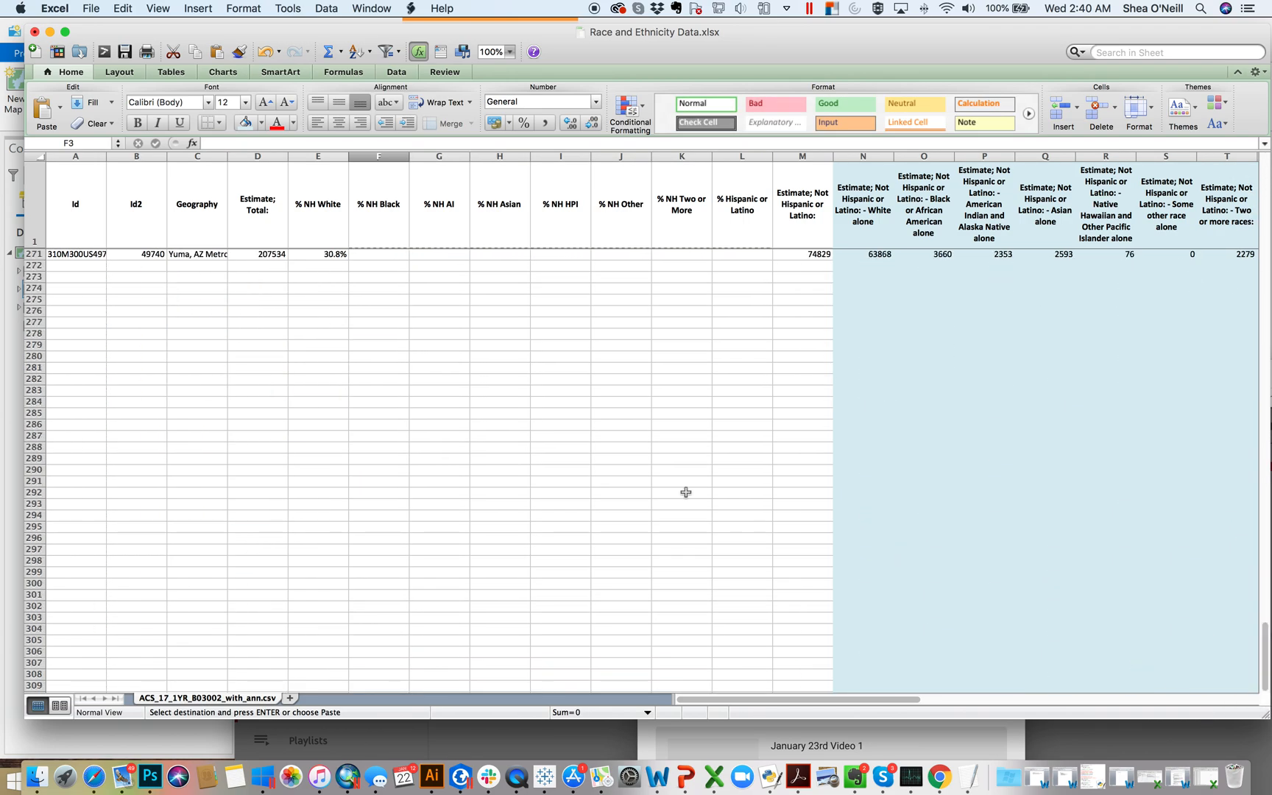
scroll(379, 302, up, 3)
shift+click(382, 312)
key(super+v)
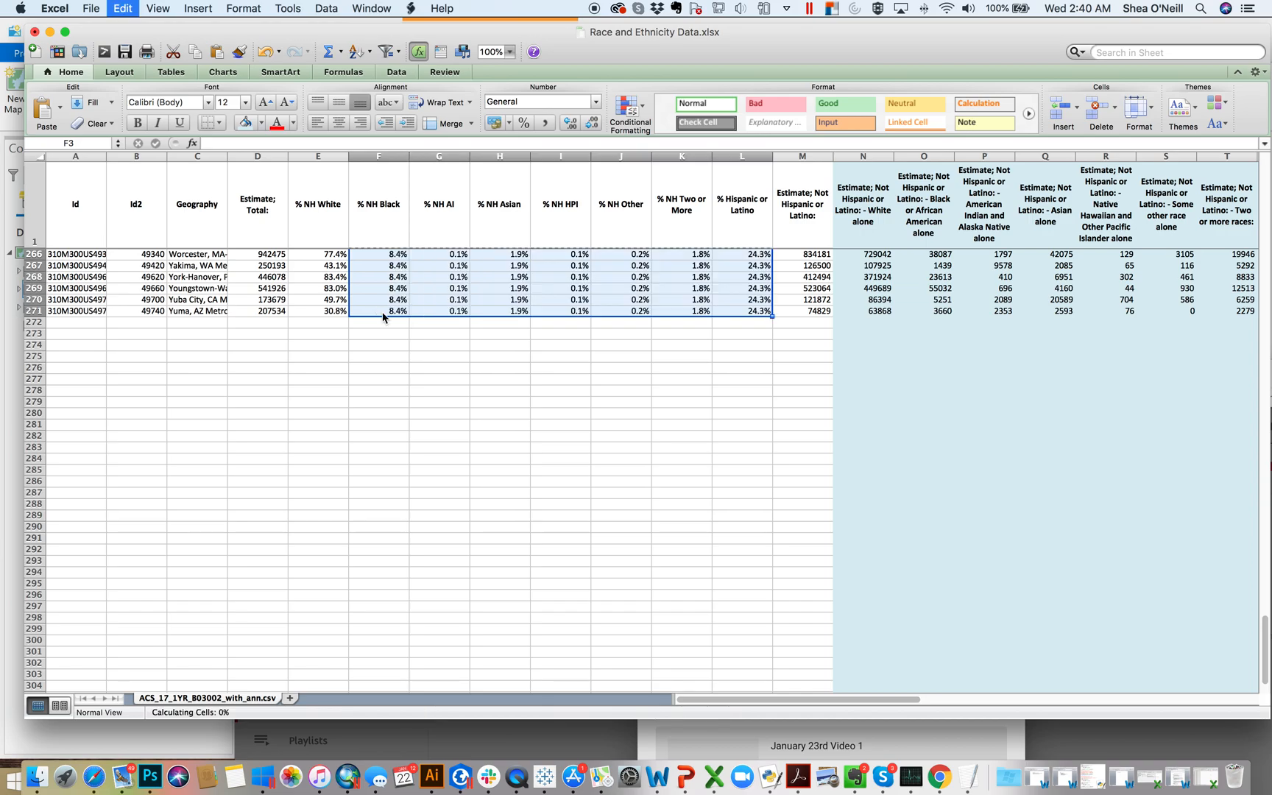
scroll(605, 329, up, 20)
scroll(658, 329, up, 10)
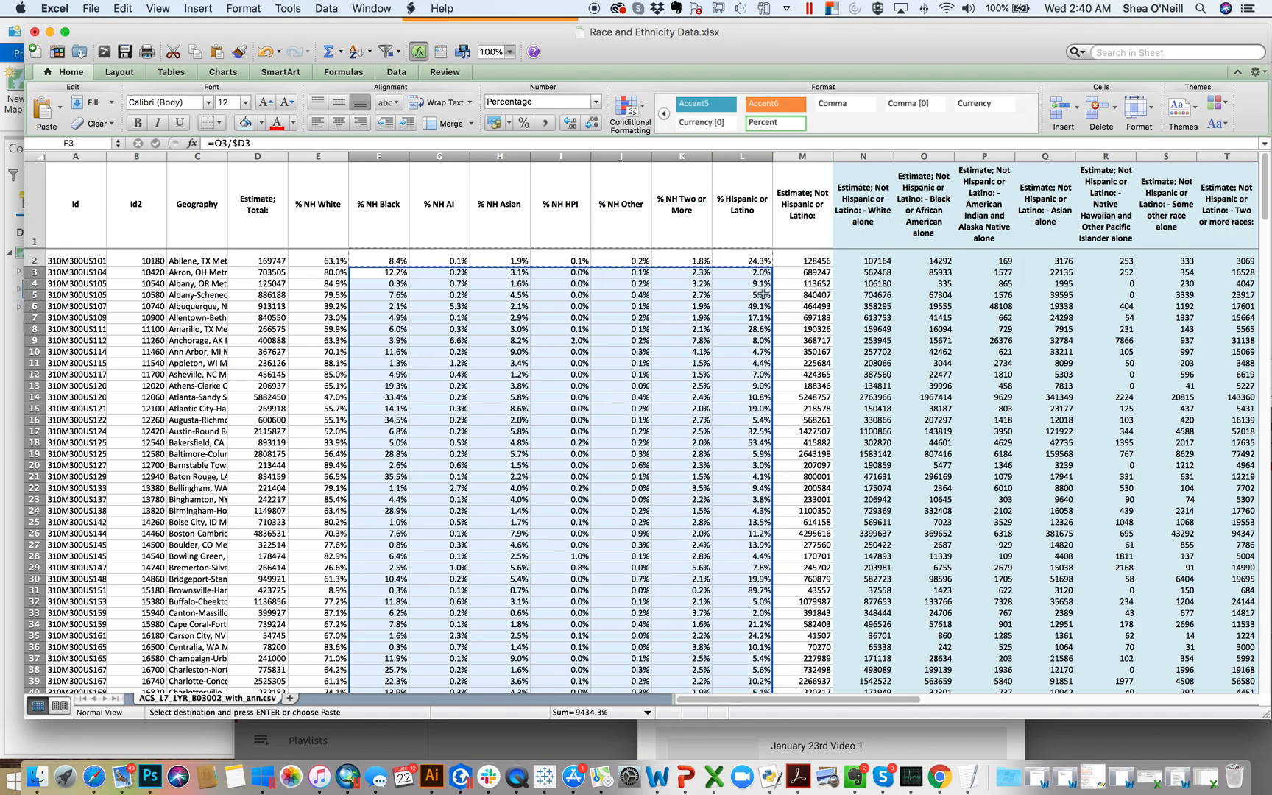
click(763, 294)
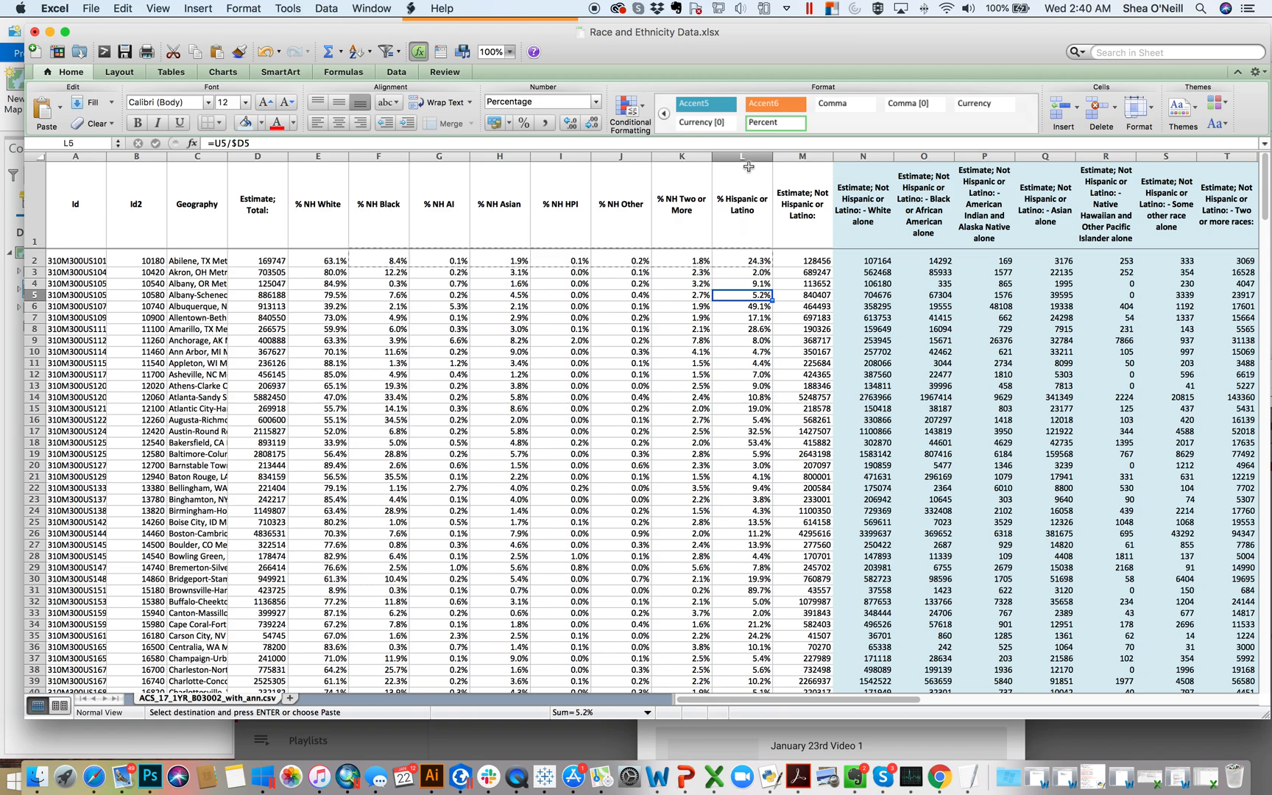
Step: Replace the formulas in percentage columns E through L with their values using copy and Paste Special Values
drag(755, 155, 301, 158)
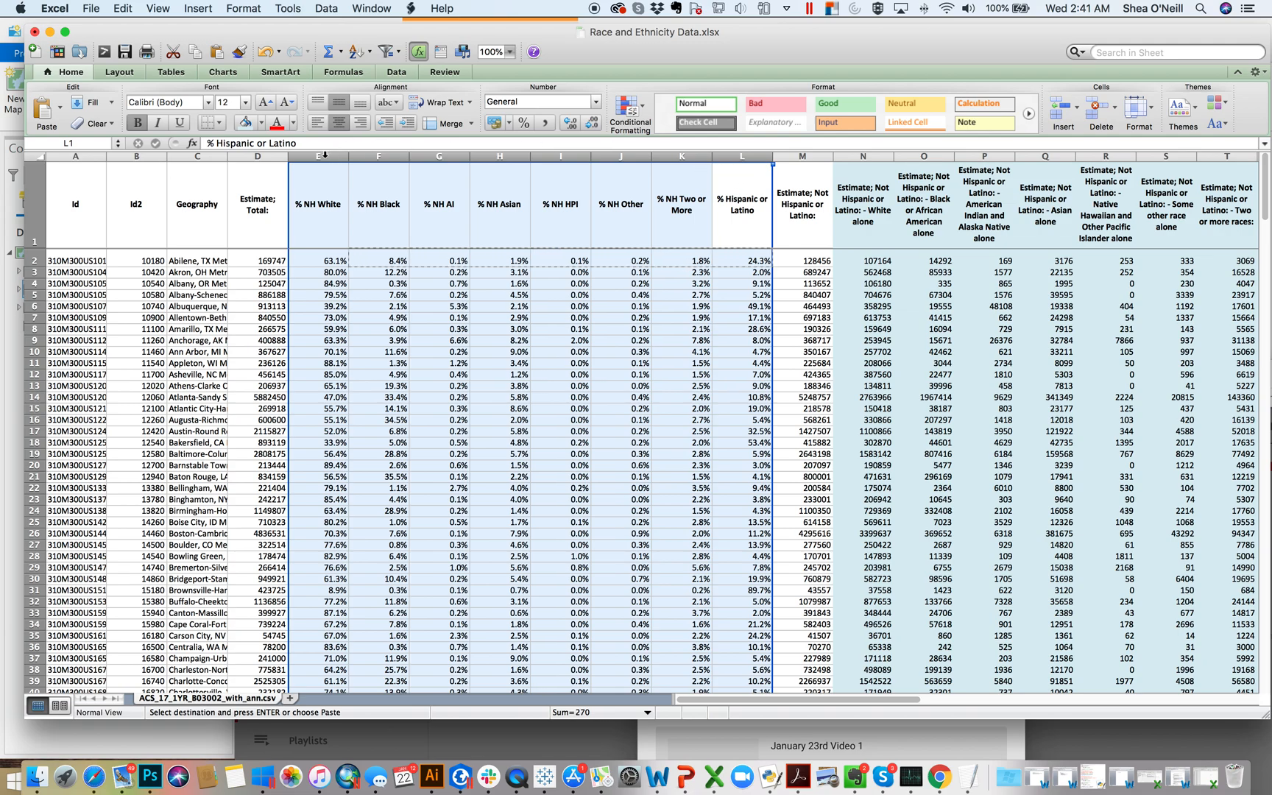
right_click(324, 155)
click(356, 182)
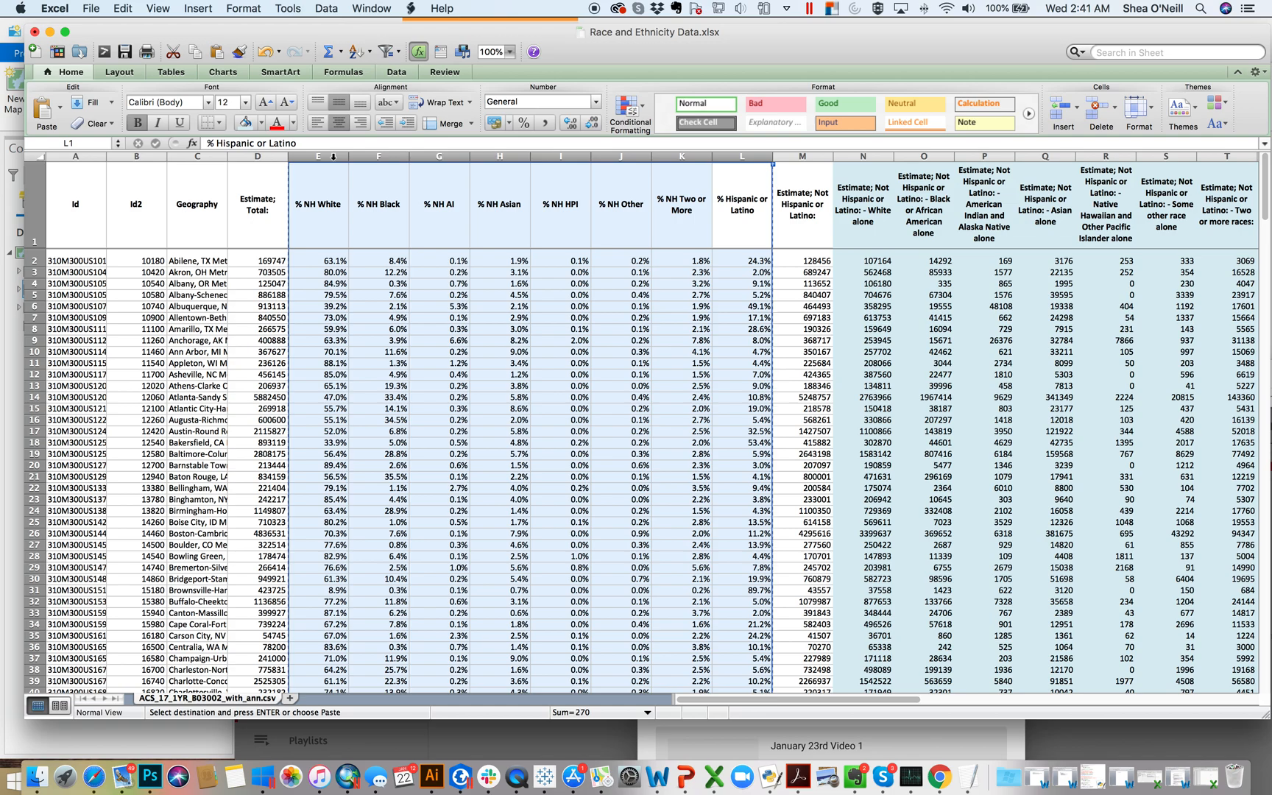
right_click(333, 156)
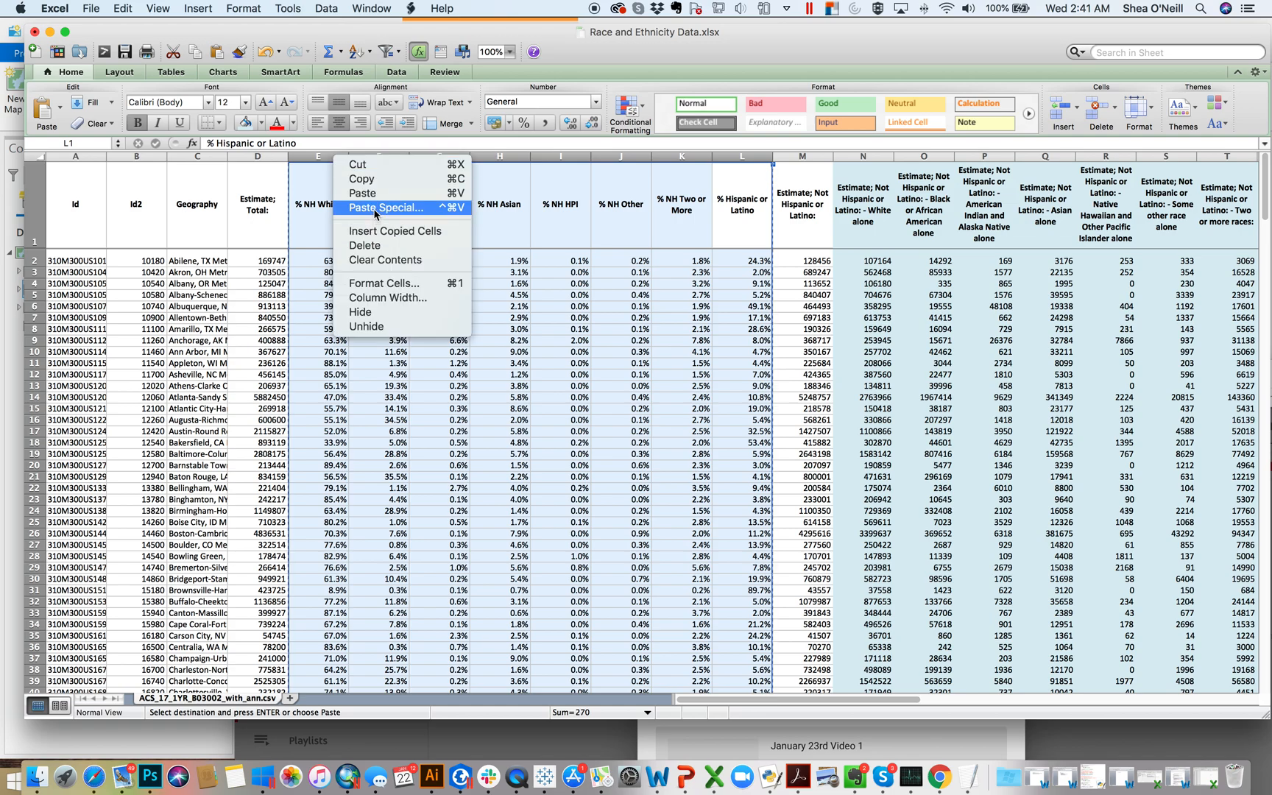
click(373, 208)
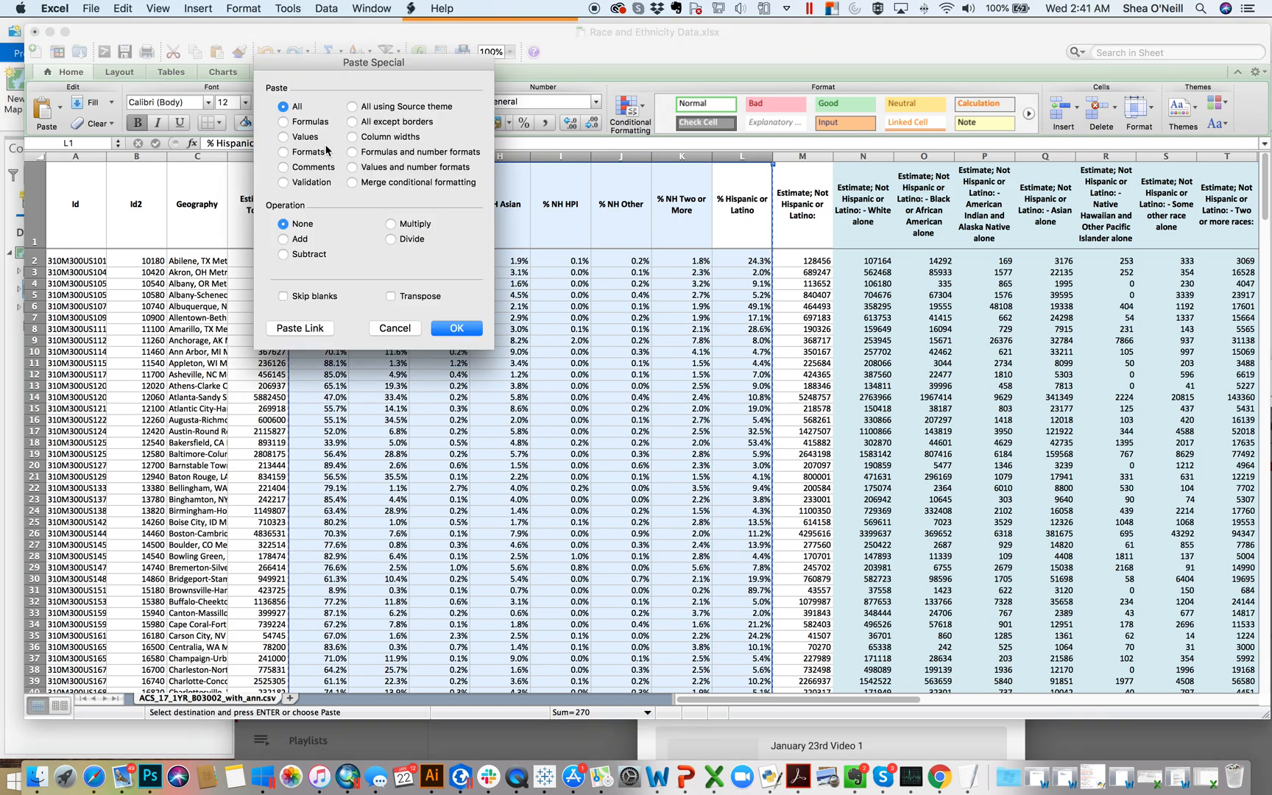
click(301, 139)
drag(368, 60, 940, 88)
click(1030, 359)
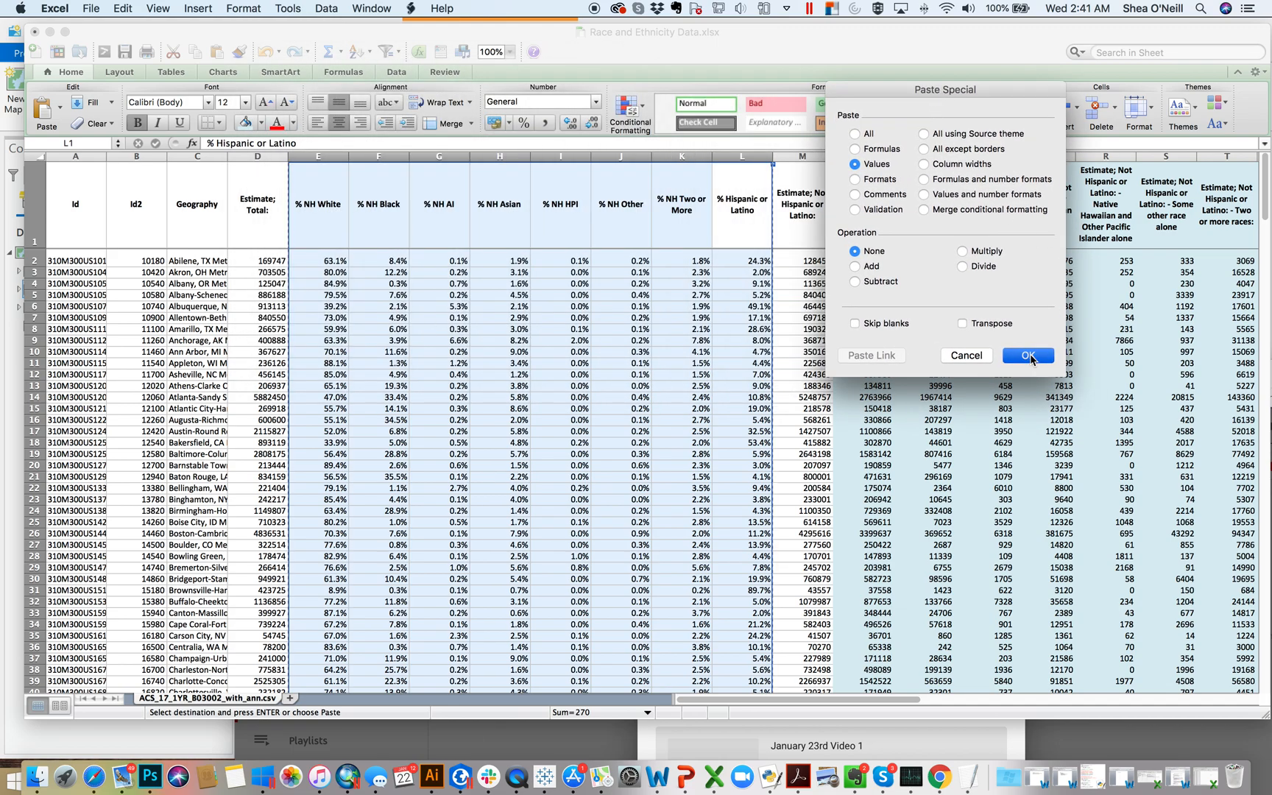
Step: Inspect cells across the percentage columns to check that they hold plain values instead of formulas
click(561, 309)
click(437, 305)
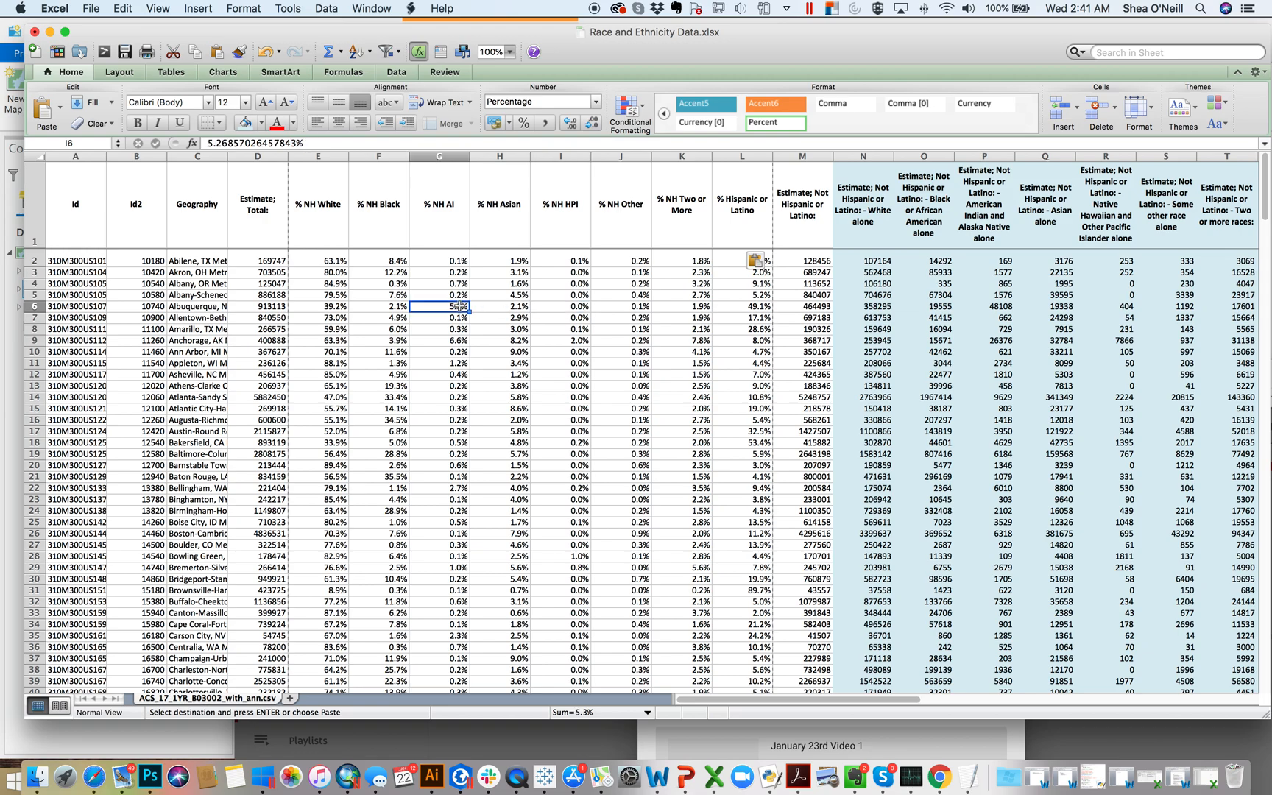
click(363, 301)
click(330, 332)
click(396, 394)
click(480, 412)
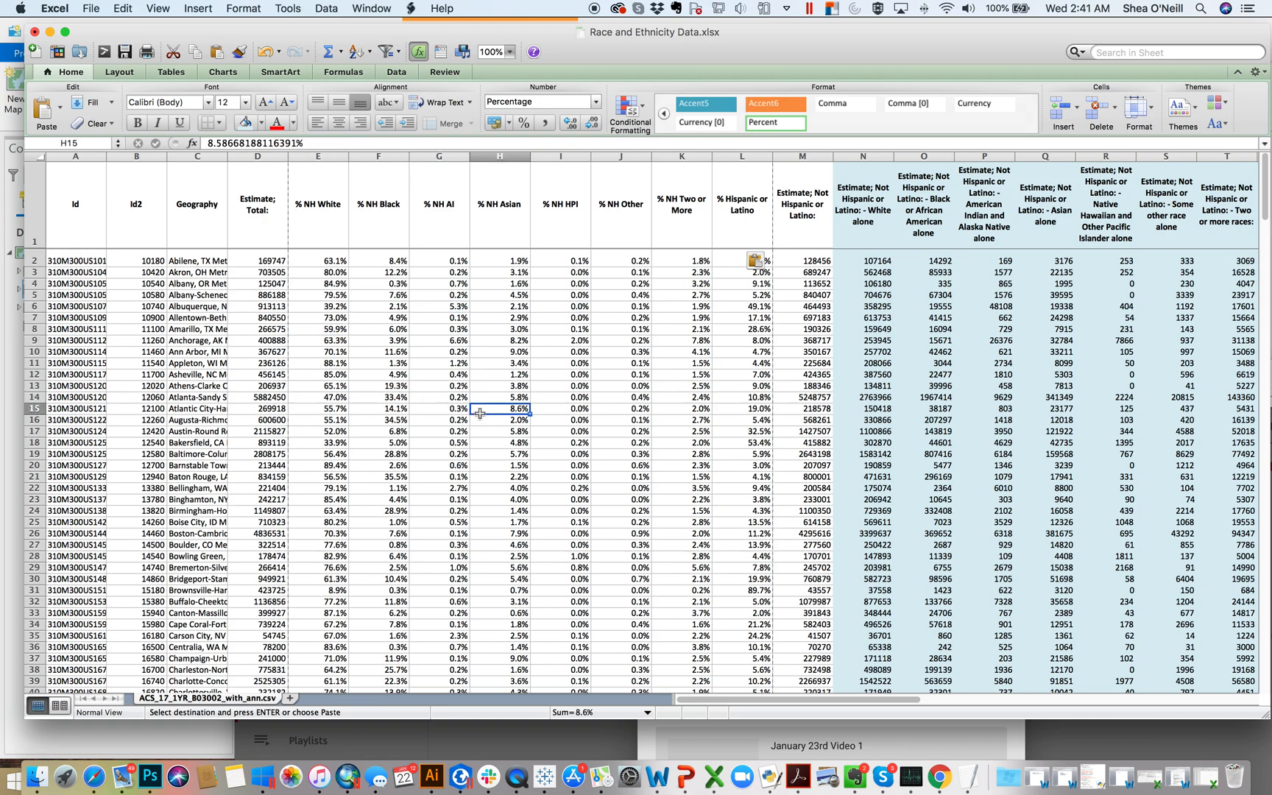
click(549, 352)
click(662, 337)
click(752, 332)
click(707, 374)
click(620, 333)
click(573, 328)
click(514, 309)
click(448, 297)
click(386, 277)
click(321, 261)
click(323, 318)
click(386, 316)
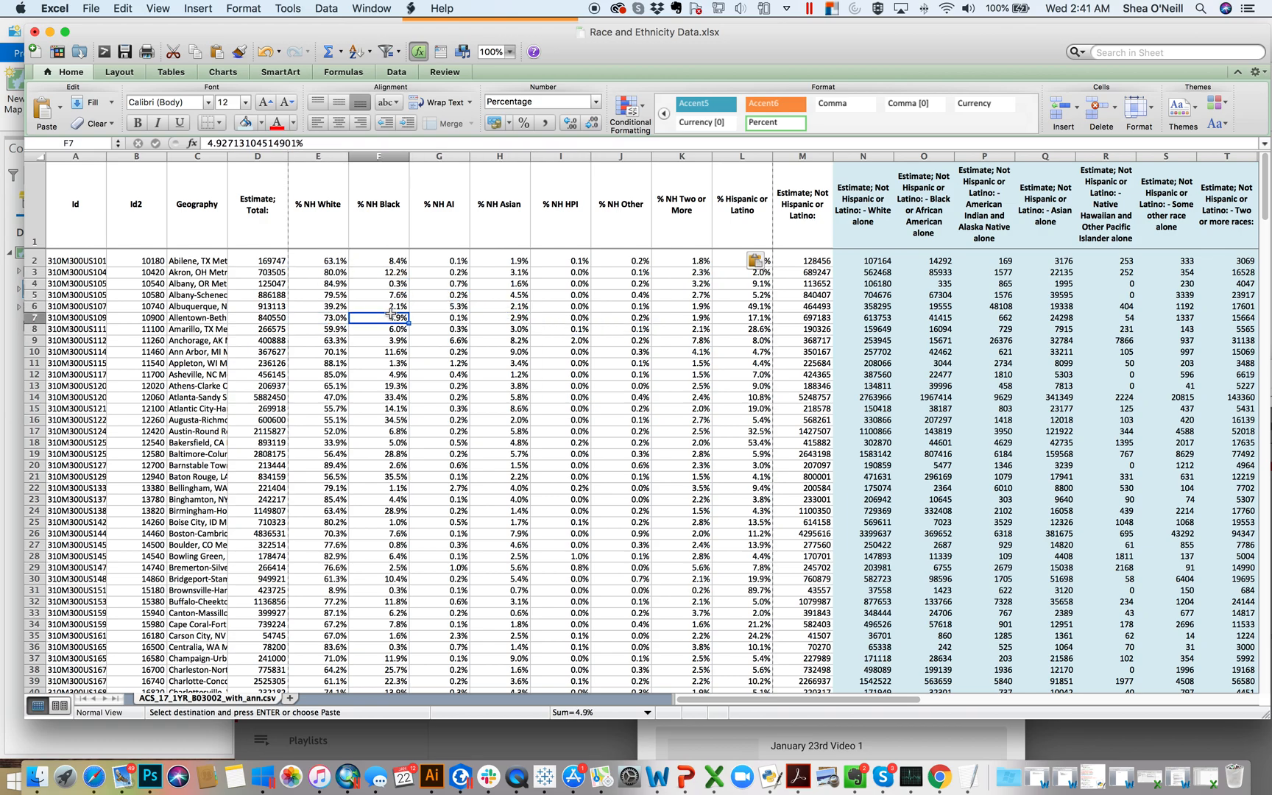
click(462, 308)
Step: Insert a blank column before % NH White and widen it to about 22.8 (1.97 inches)
click(334, 157)
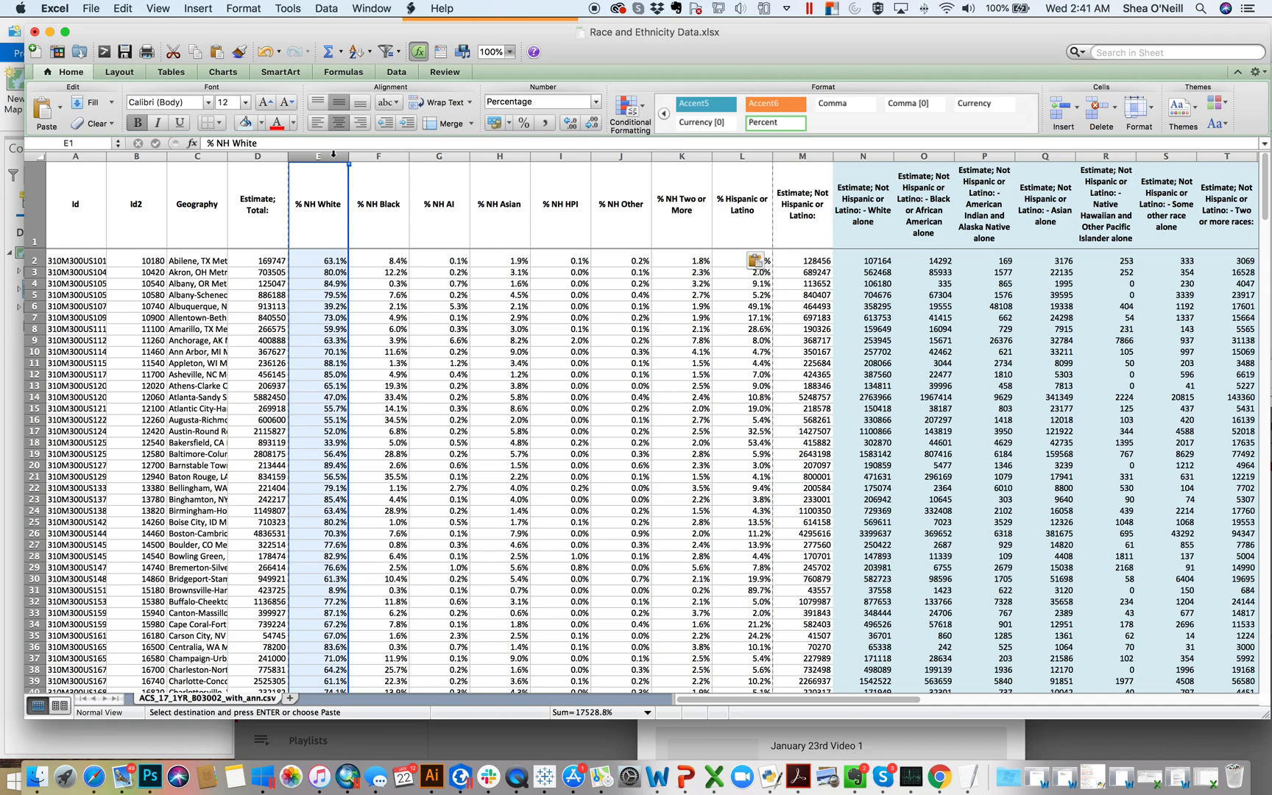
right_click(334, 159)
click(363, 229)
drag(348, 157, 395, 157)
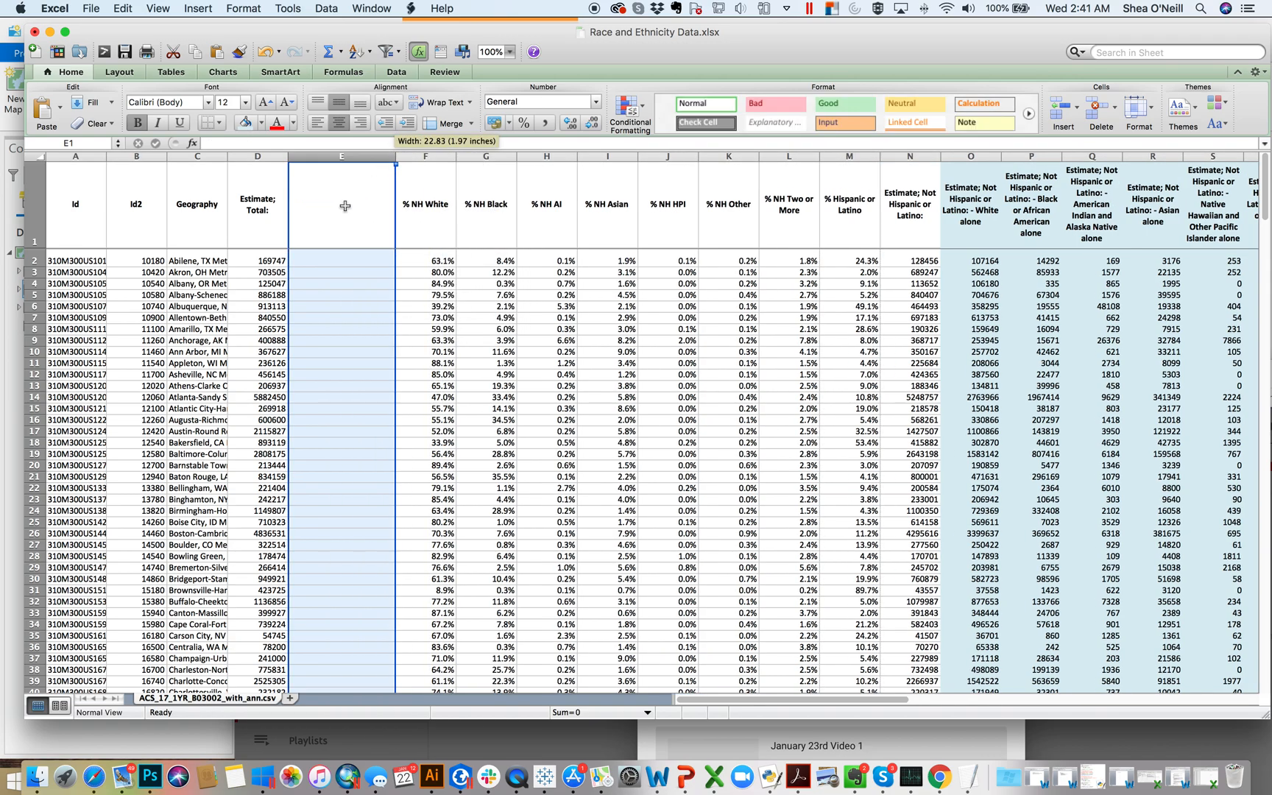
Step: Title the new column Diversity Index in E1 and give the header cell a light blue fill
click(341, 206)
text(Diversity Index)
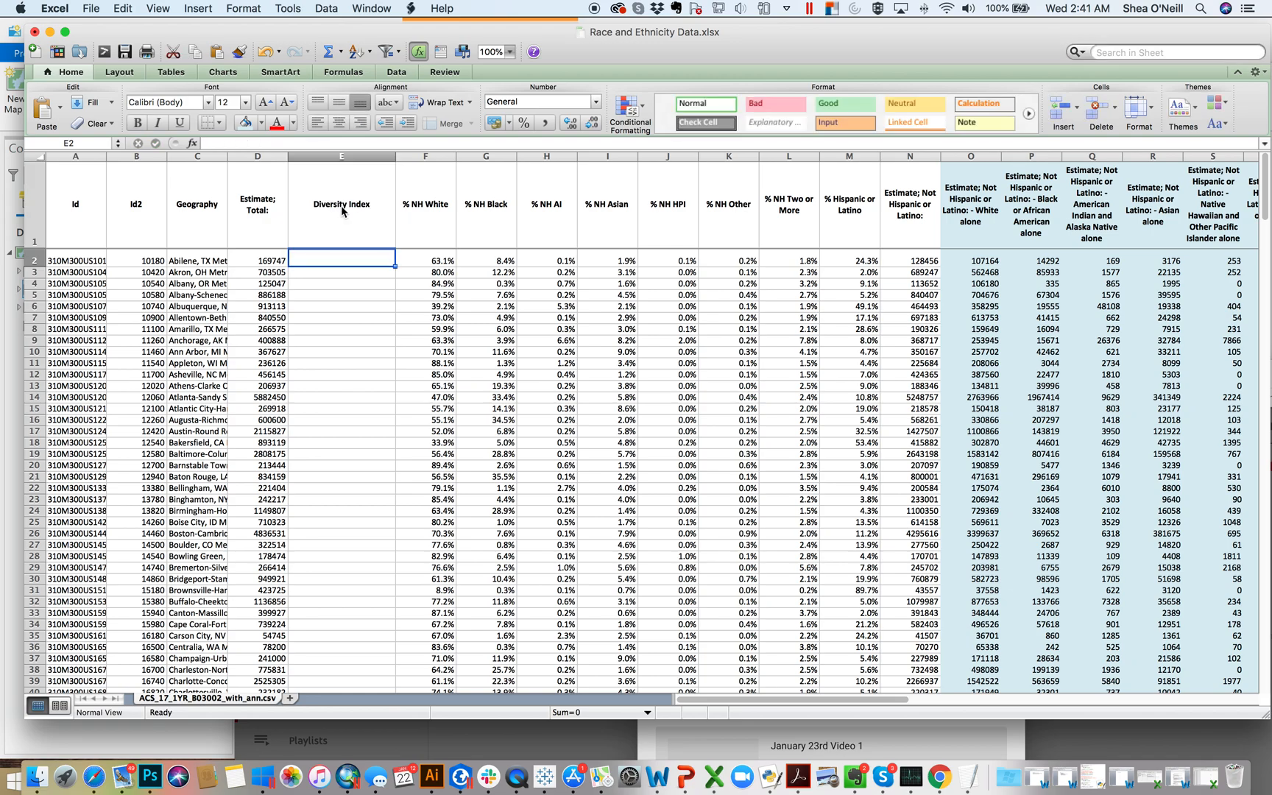
click(341, 208)
click(254, 129)
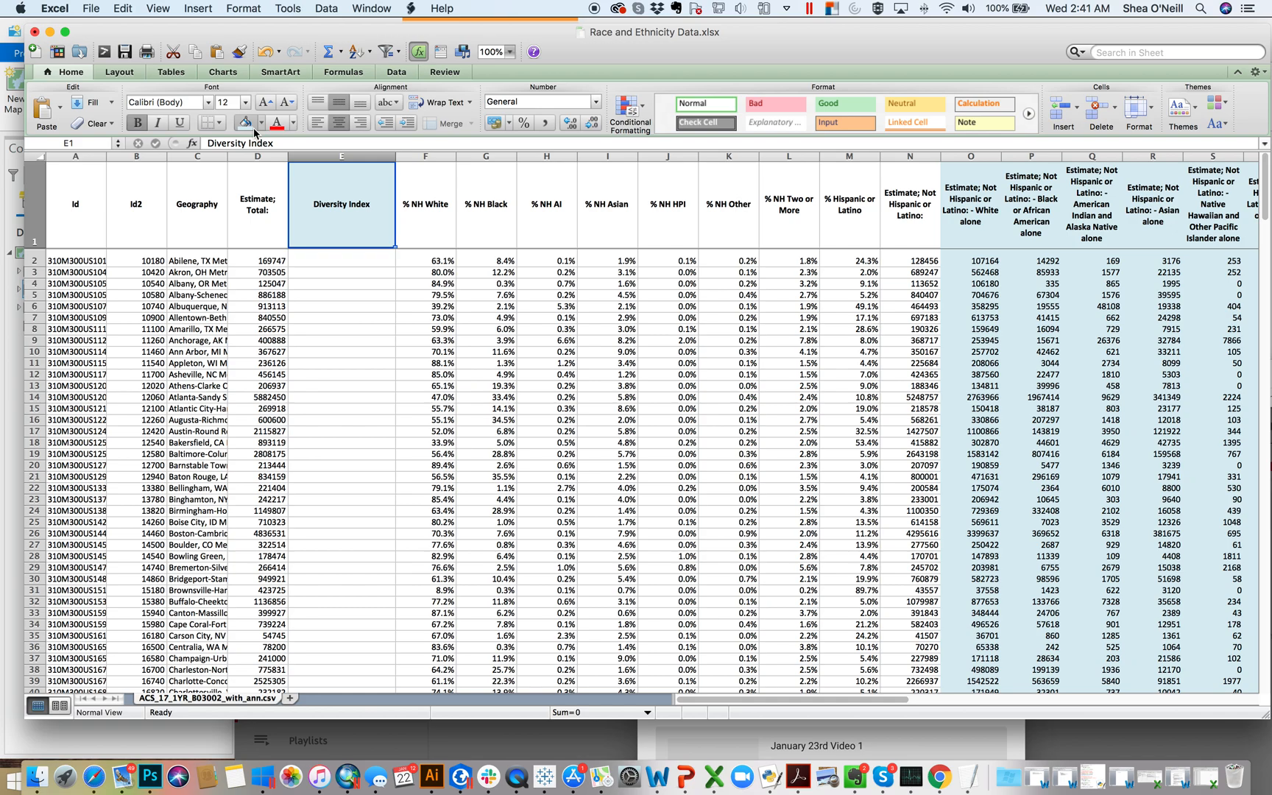
click(363, 258)
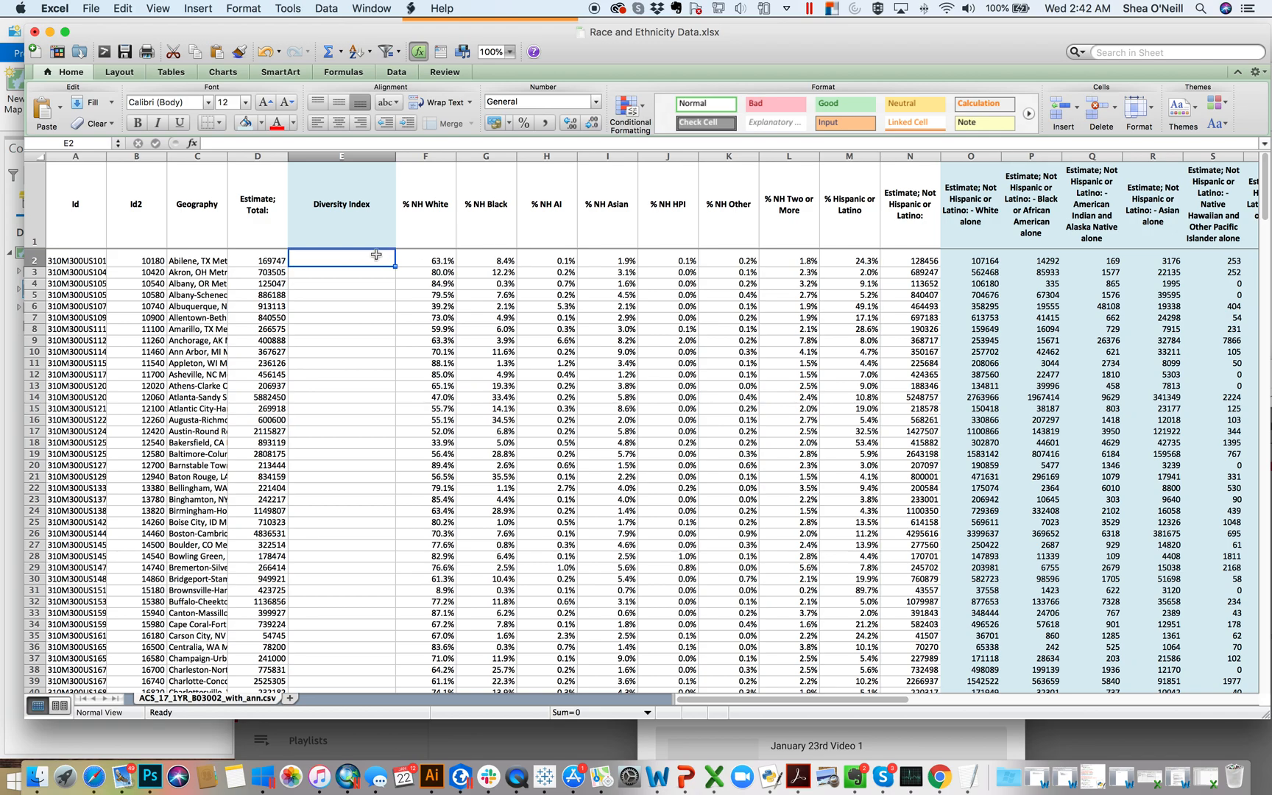
text(=)
key(BackSpace)
key(BackSpace)
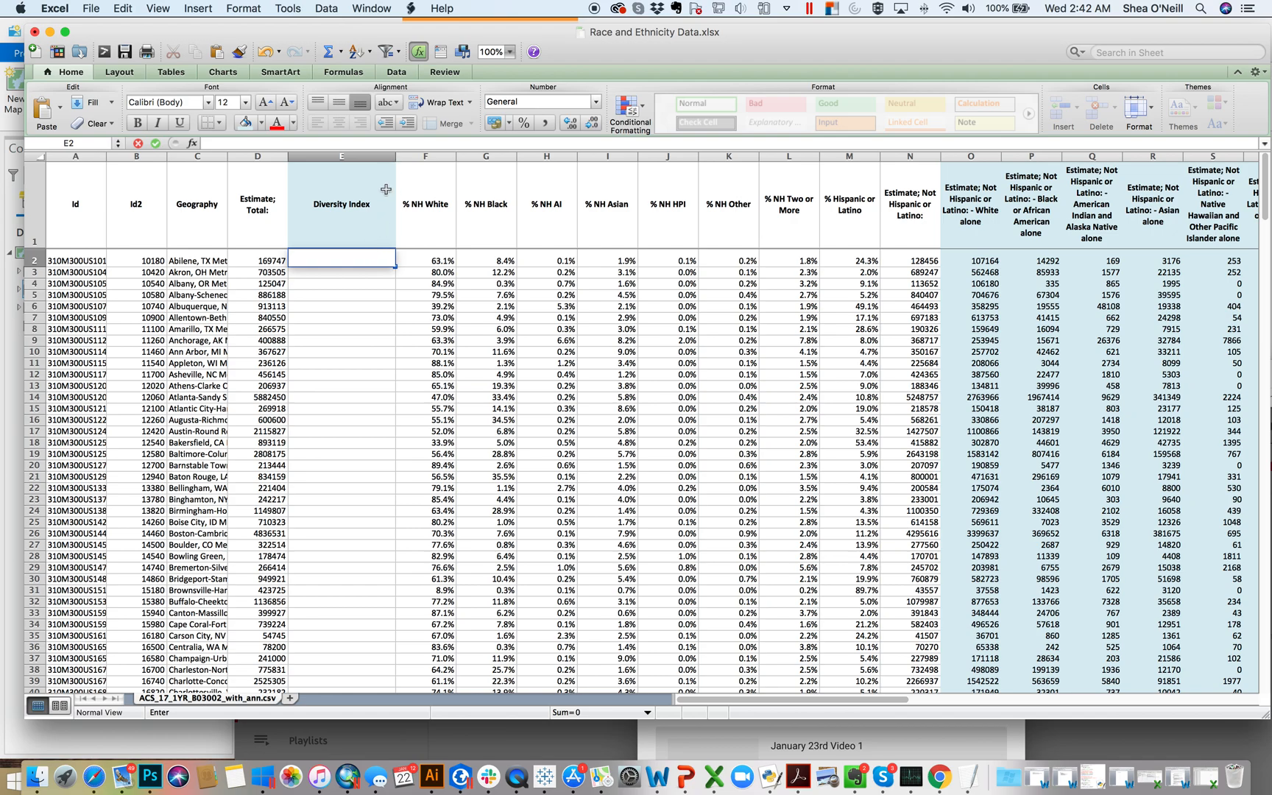
click(364, 328)
Step: Widen the Diversity Index column to about 51.2 (4.33 inches) and begin the E2 formula with =1 - ((F2^2) +
drag(395, 156, 524, 156)
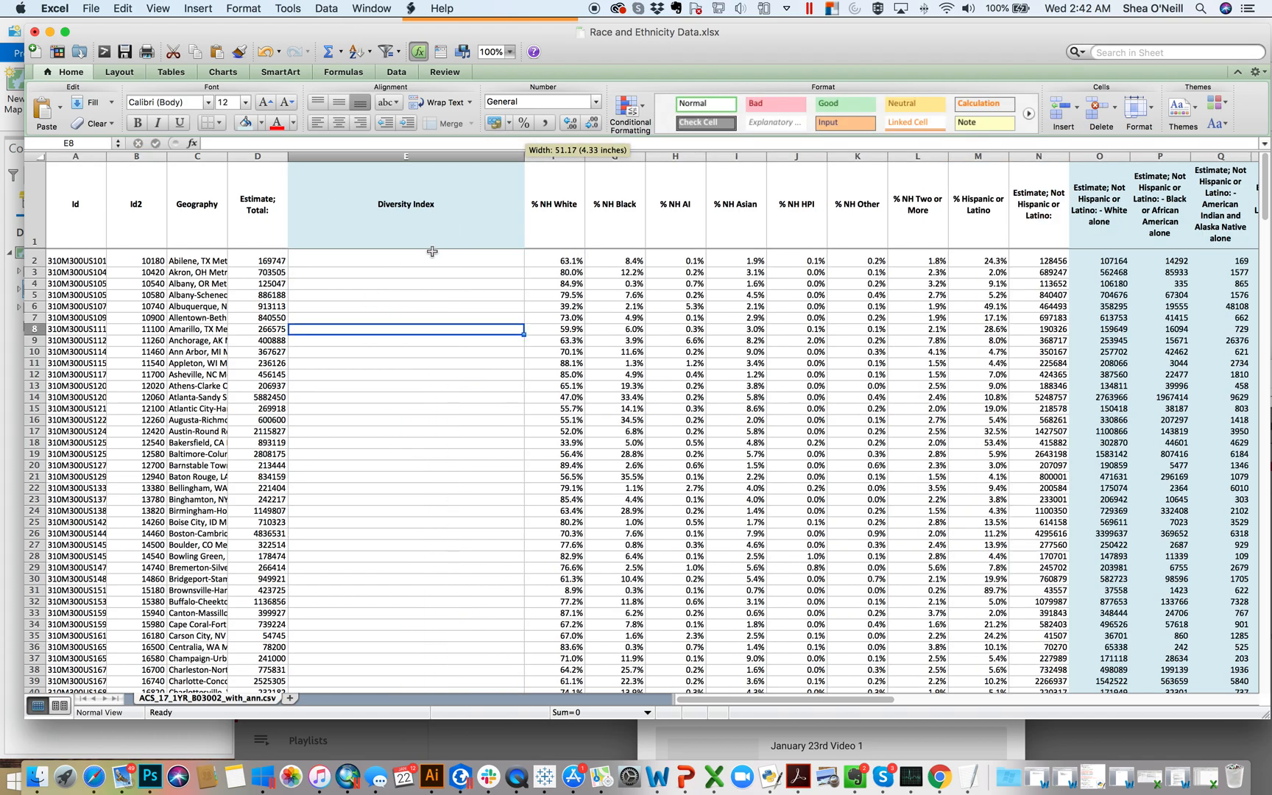
click(409, 251)
text(=1)
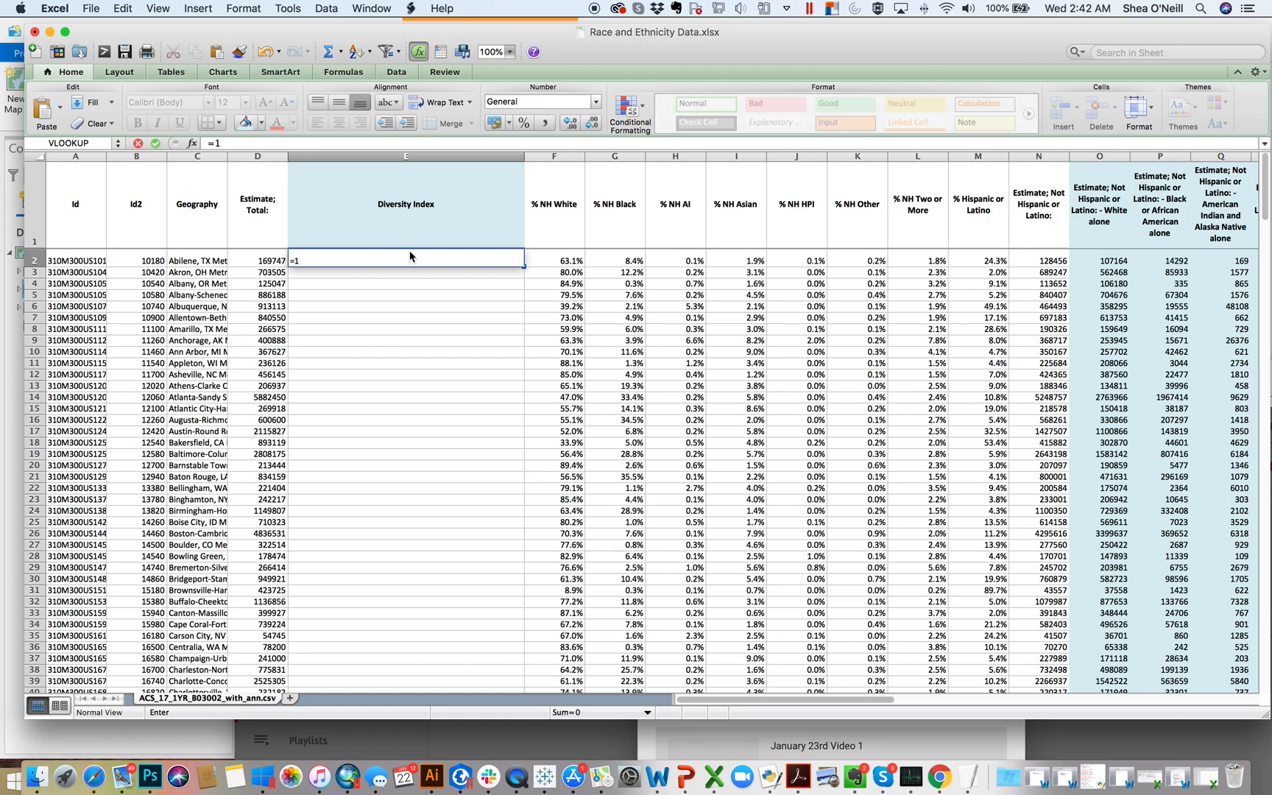
text( - ()
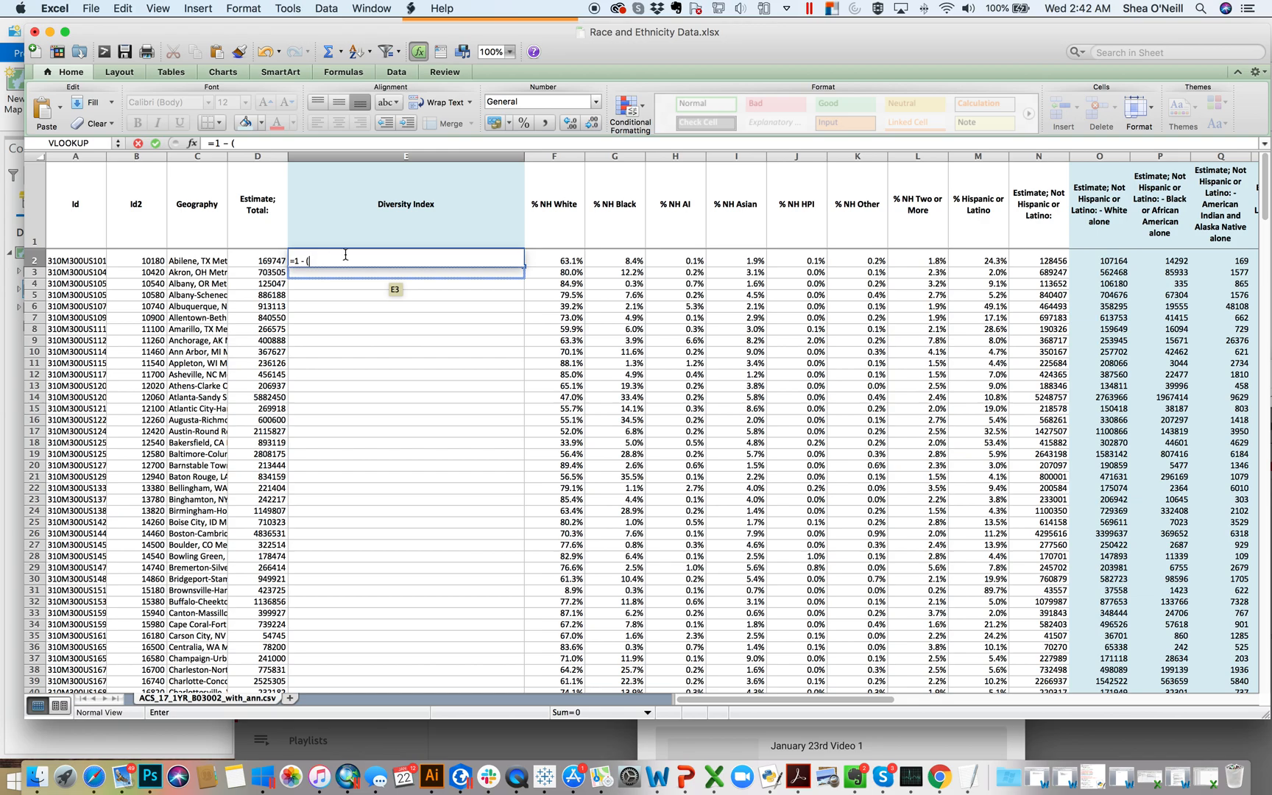
text(()
click(557, 261)
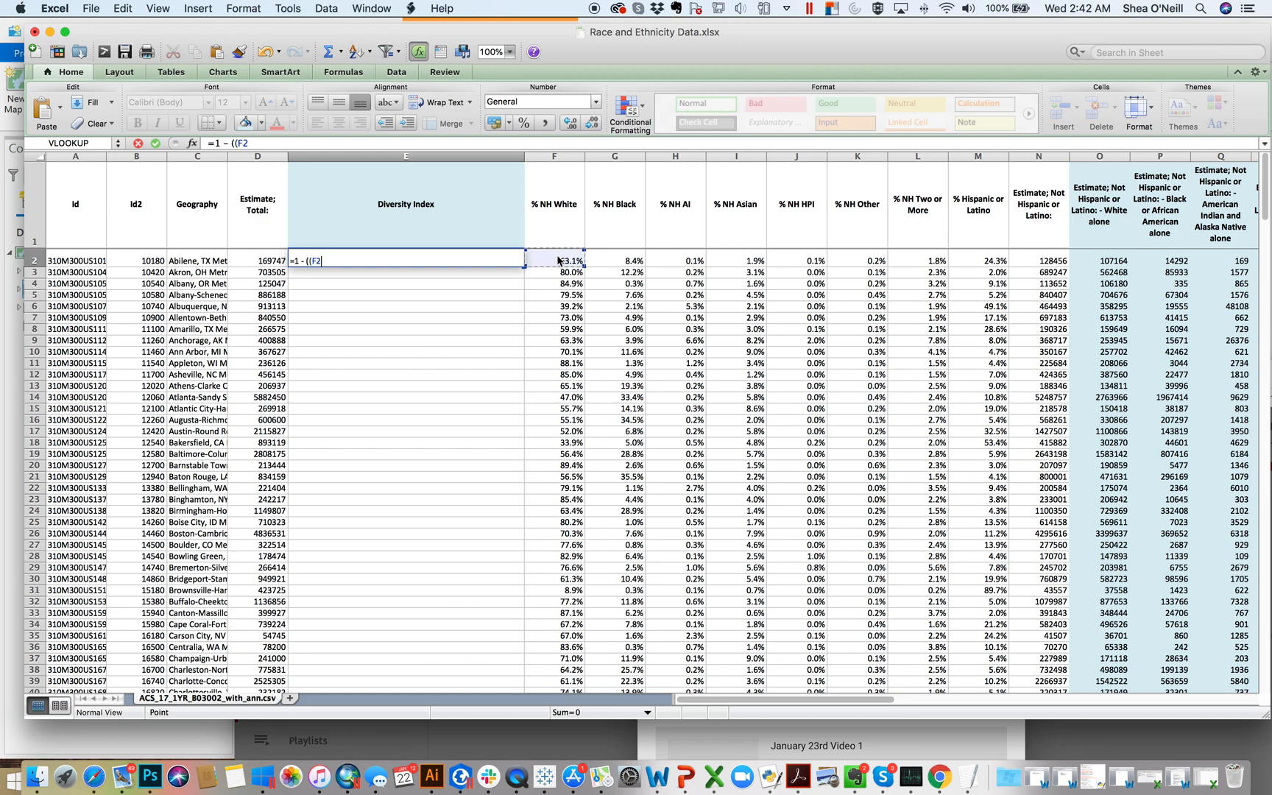
text(^2) +()
Step: Extend the E2 formula with the squared Black, AI and Asian shares: (G2^2) + (H2^2) + (I2^2)+
click(631, 254)
text(^2)
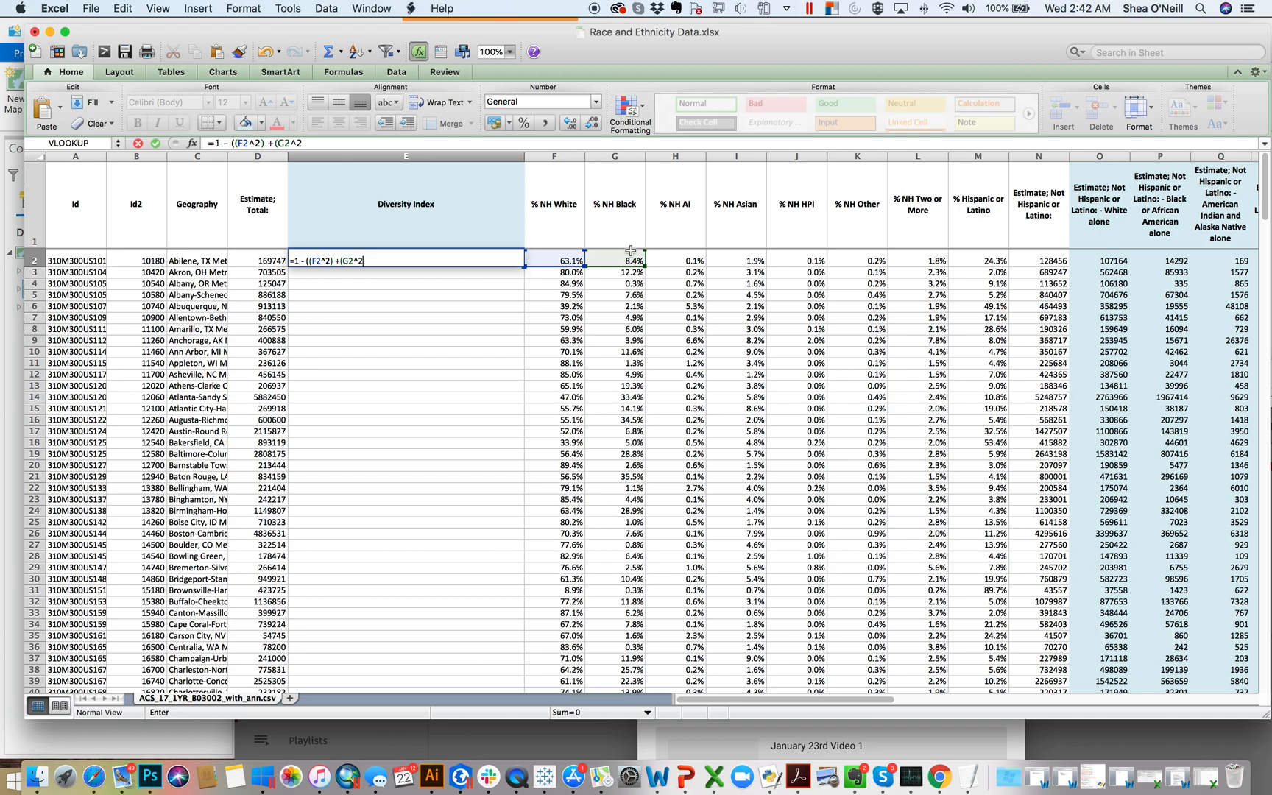
text() + ()
click(686, 251)
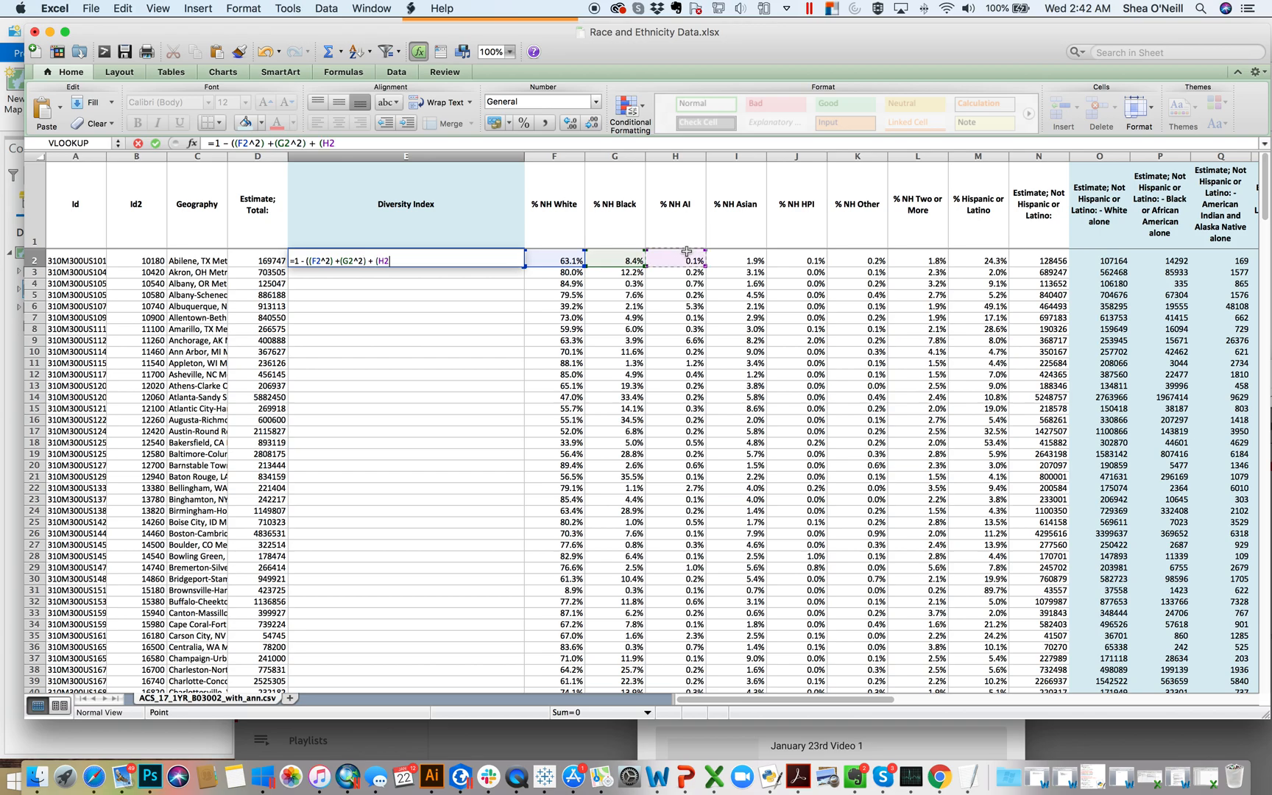
text(^2) + ()
click(729, 254)
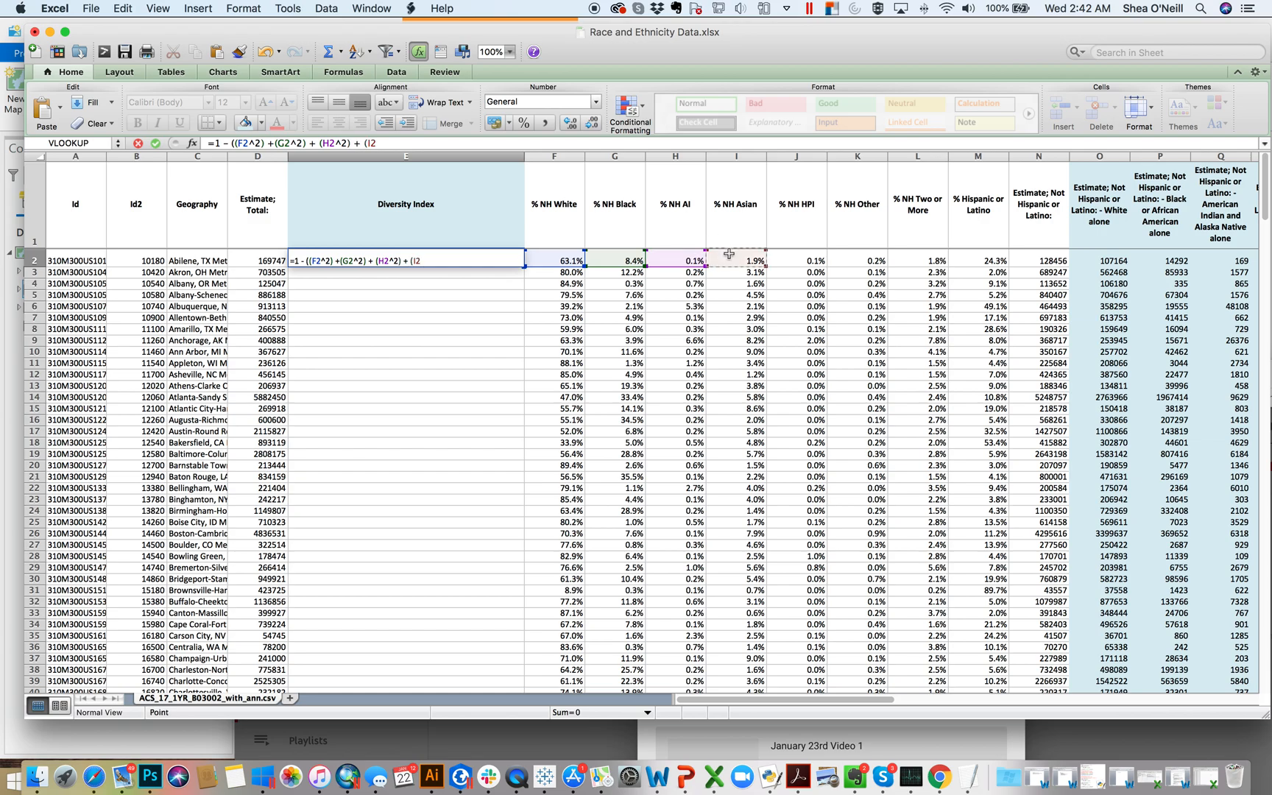
text(^2)+)
Step: Add the squared HPI share (J2^2) and the squared Other share of K2 to the E2 formula
click(811, 259)
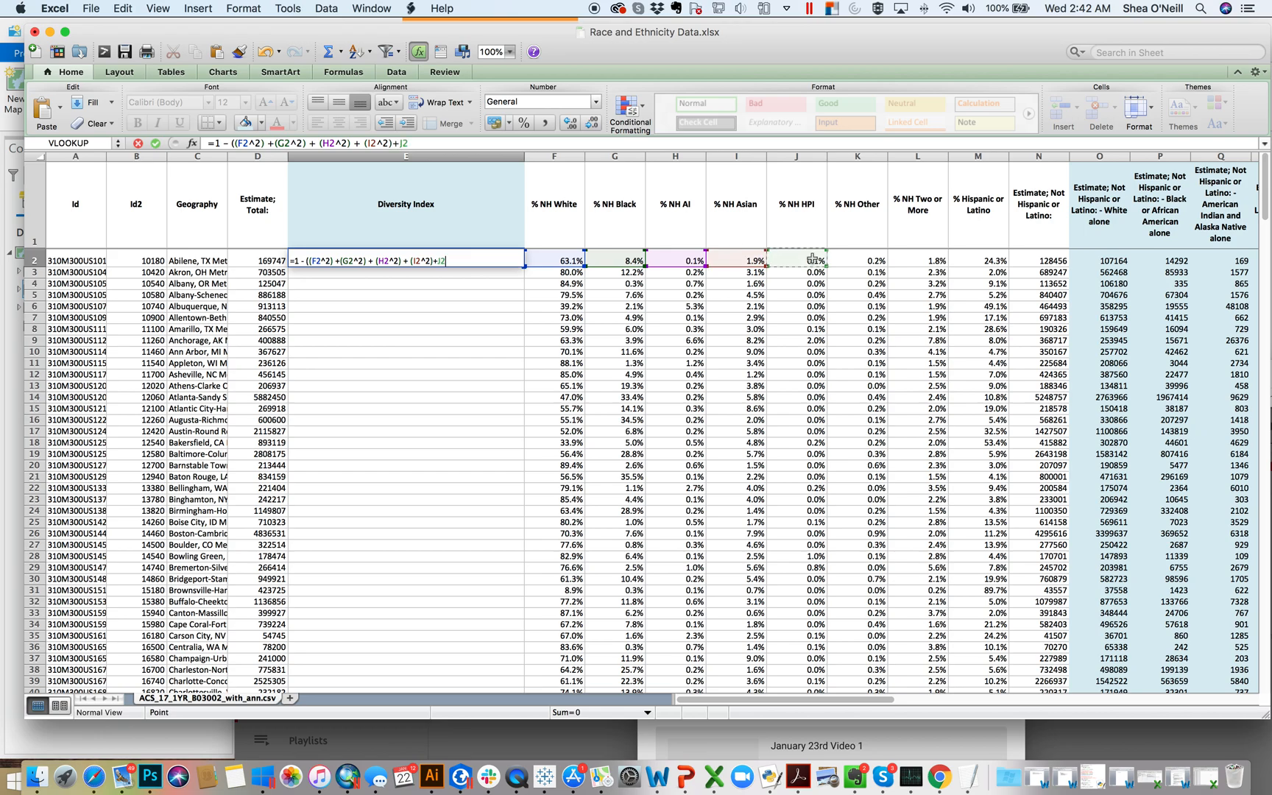
key(BackSpace)
key(BackSpace)
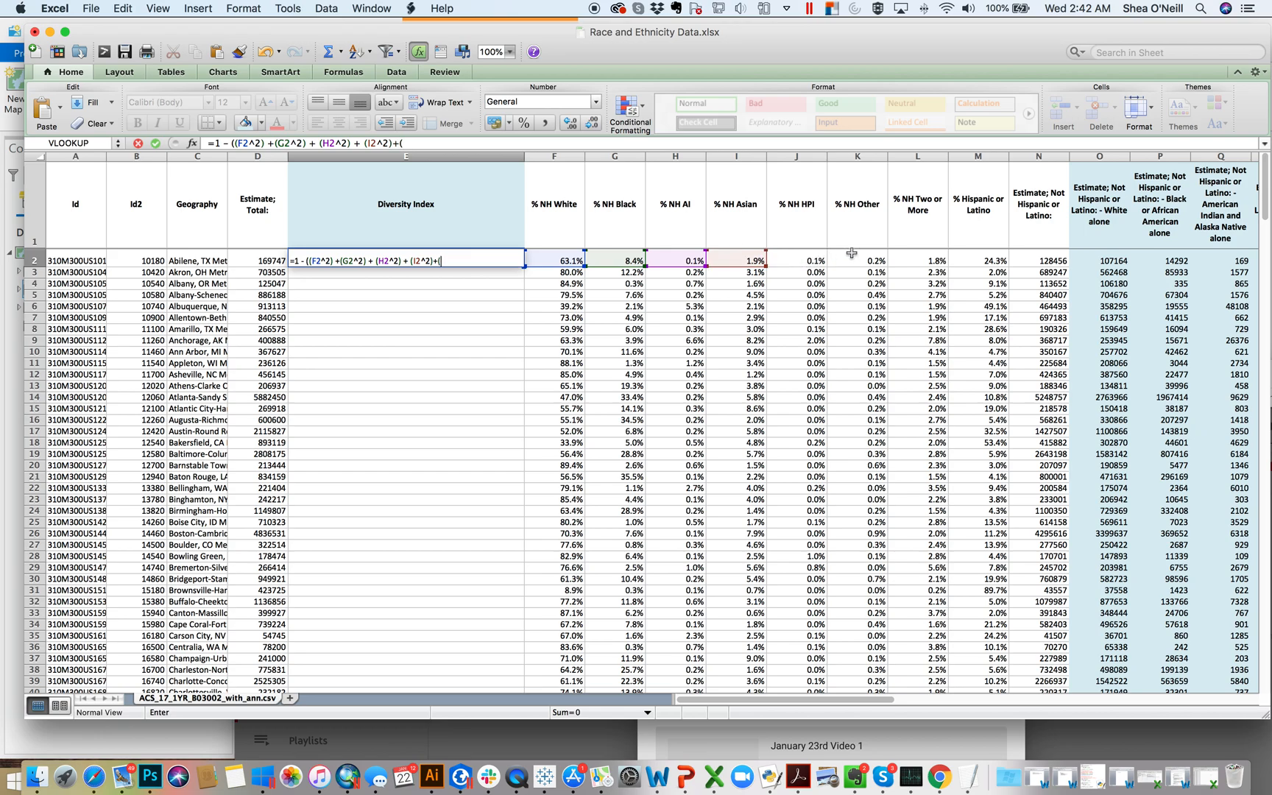
click(813, 259)
text(^2)
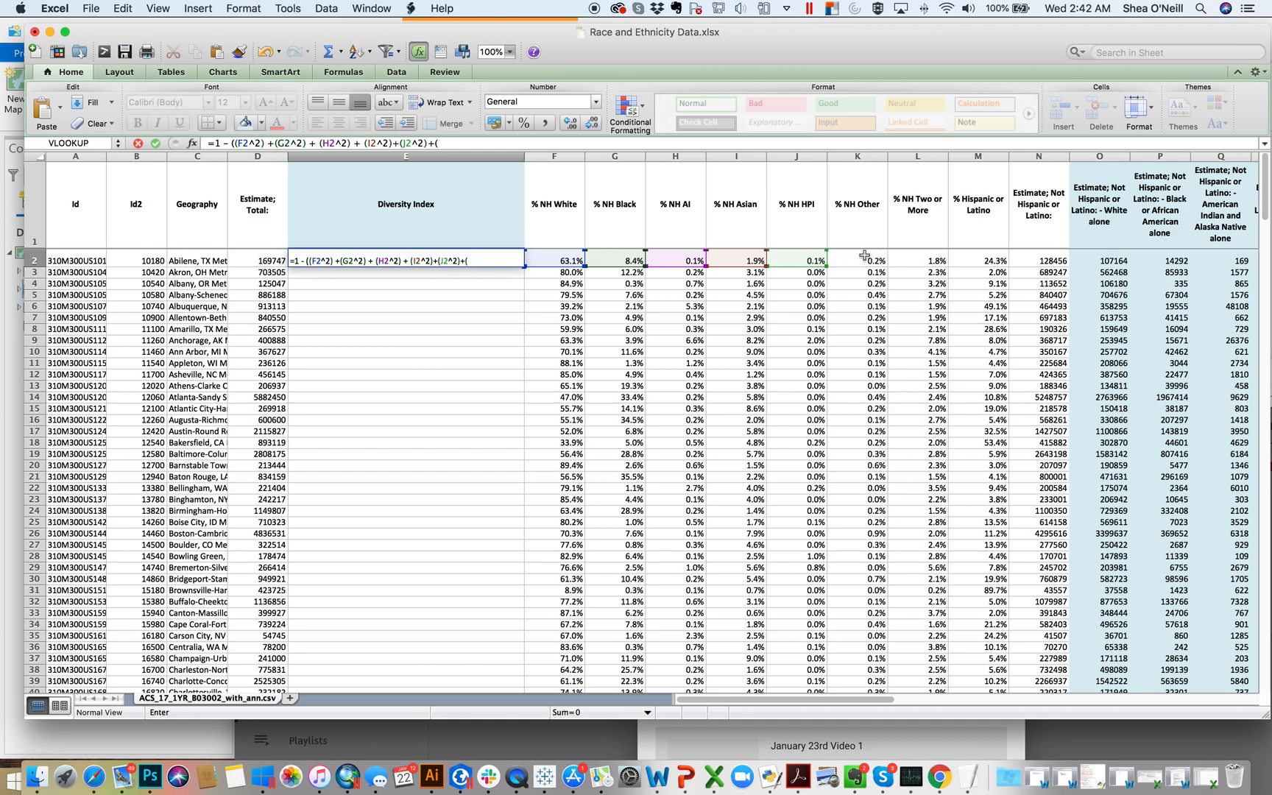
text()+()
click(872, 260)
text(^2z0)
text(+)
key(BackSpace)
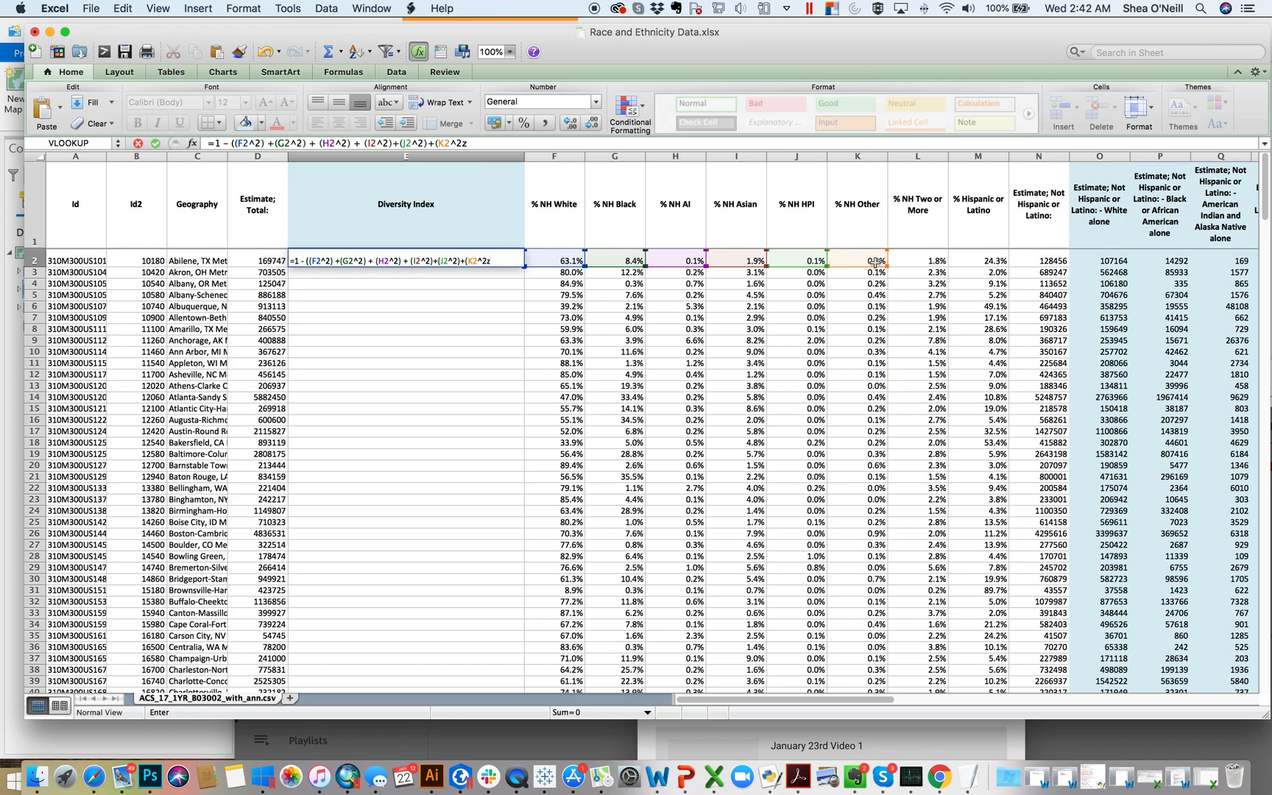
Step: Add the squared Two or More share (L2^2) to the E2 formula and insert the missing closing parenthesis after K2^2
text(+()
click(931, 260)
text(^2)
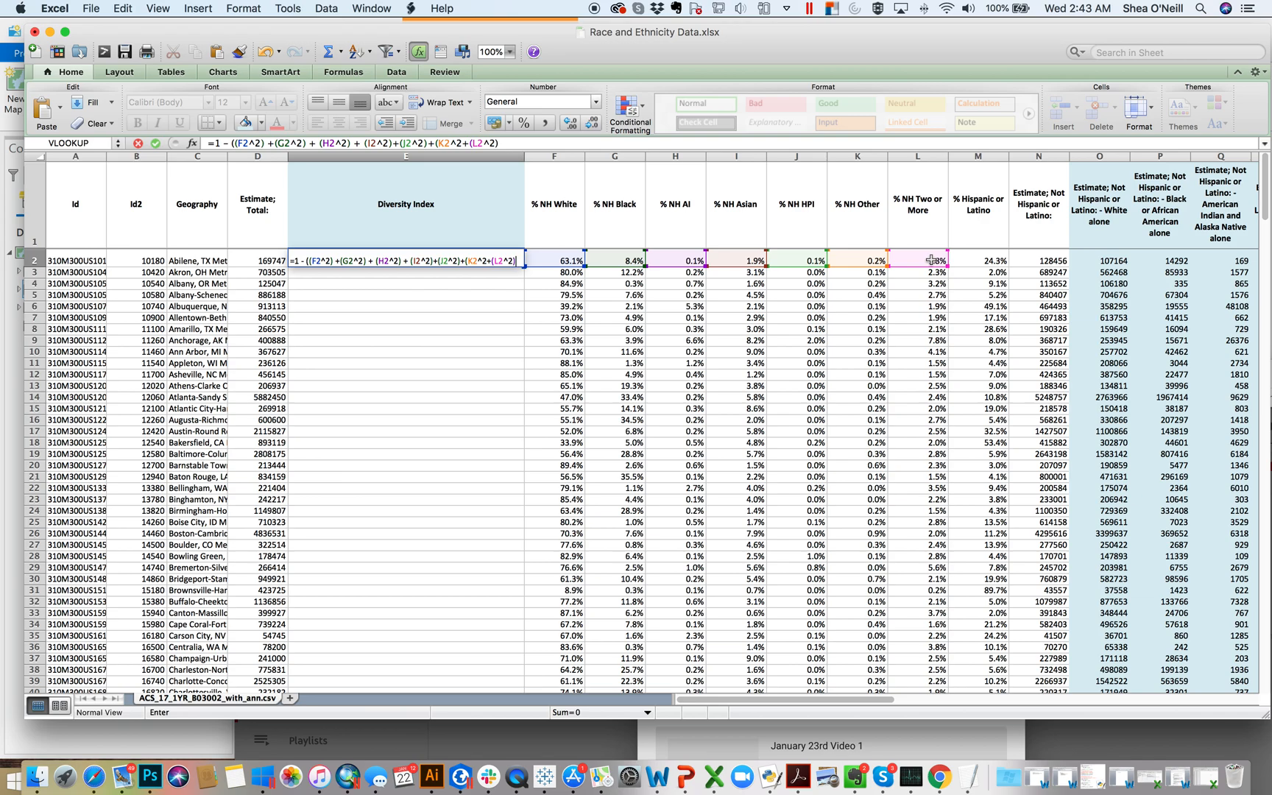
text())
click(488, 262)
text()+)
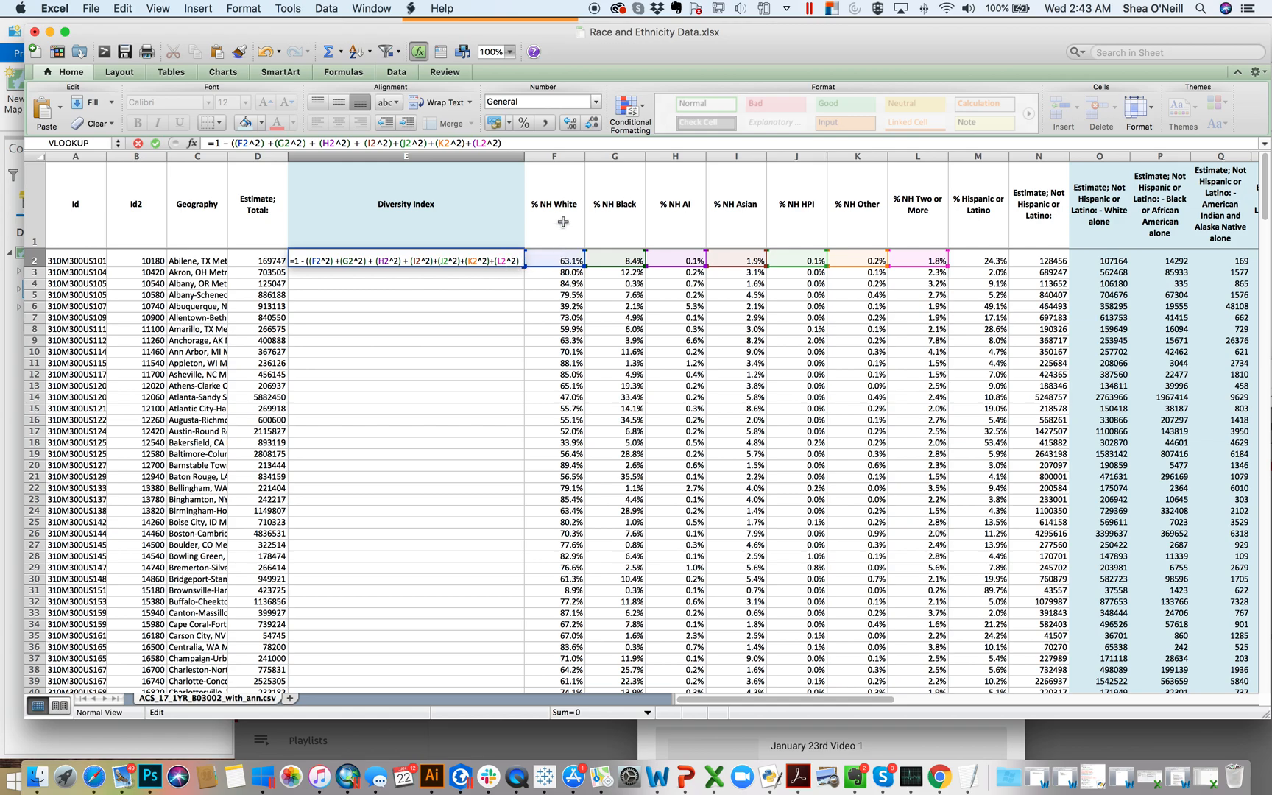
text(()
Step: Finish the E2 formula with the squared Hispanic or Latino share, +(M2^2)), and enter it
click(988, 262)
text(^2)
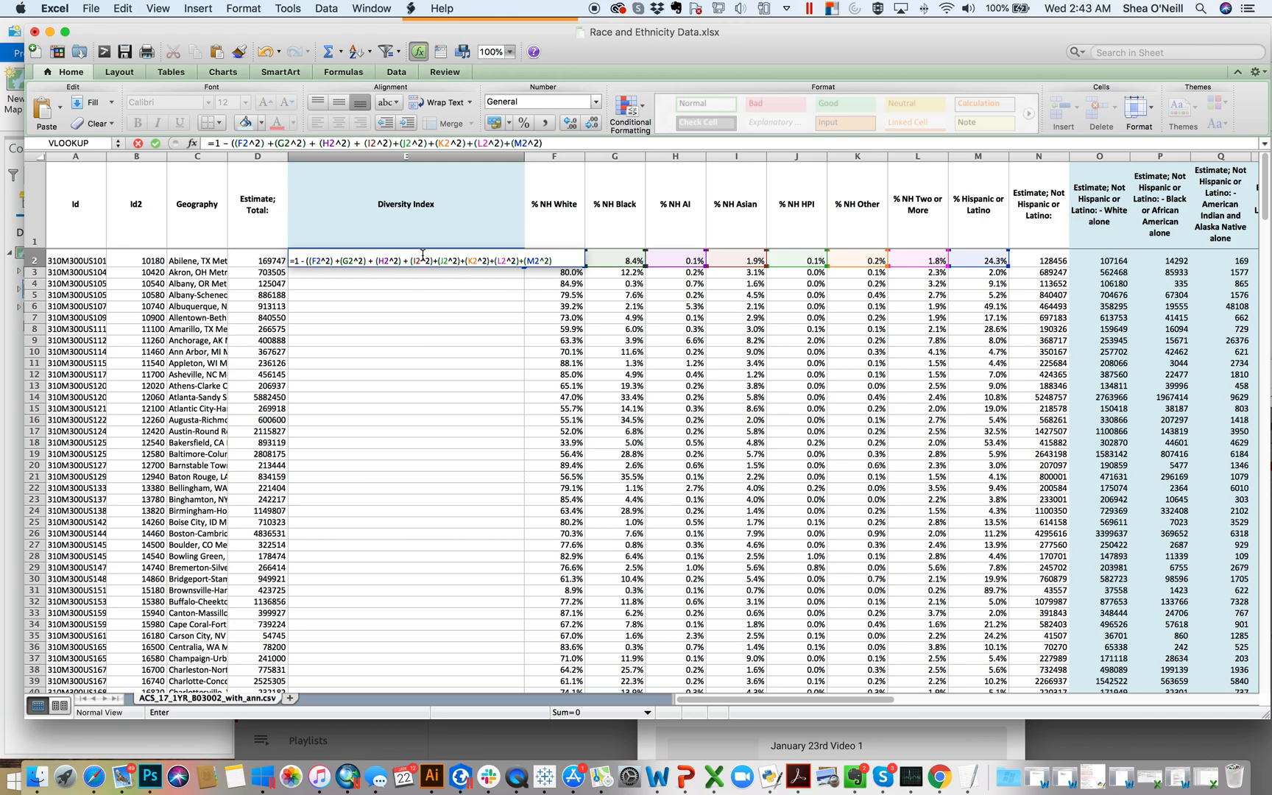
key(Return)
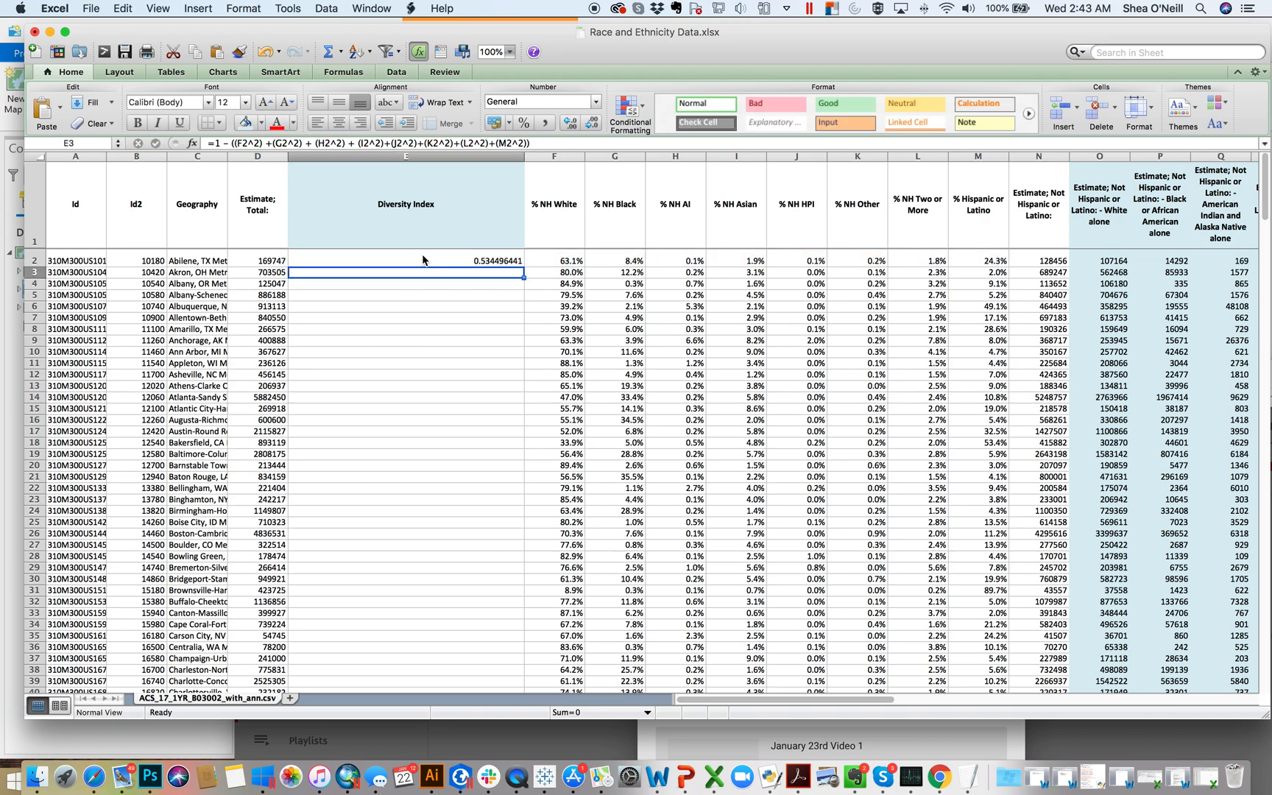
Step: Copy the Diversity Index formula from E2 into E3 through E271, the last data row
click(465, 259)
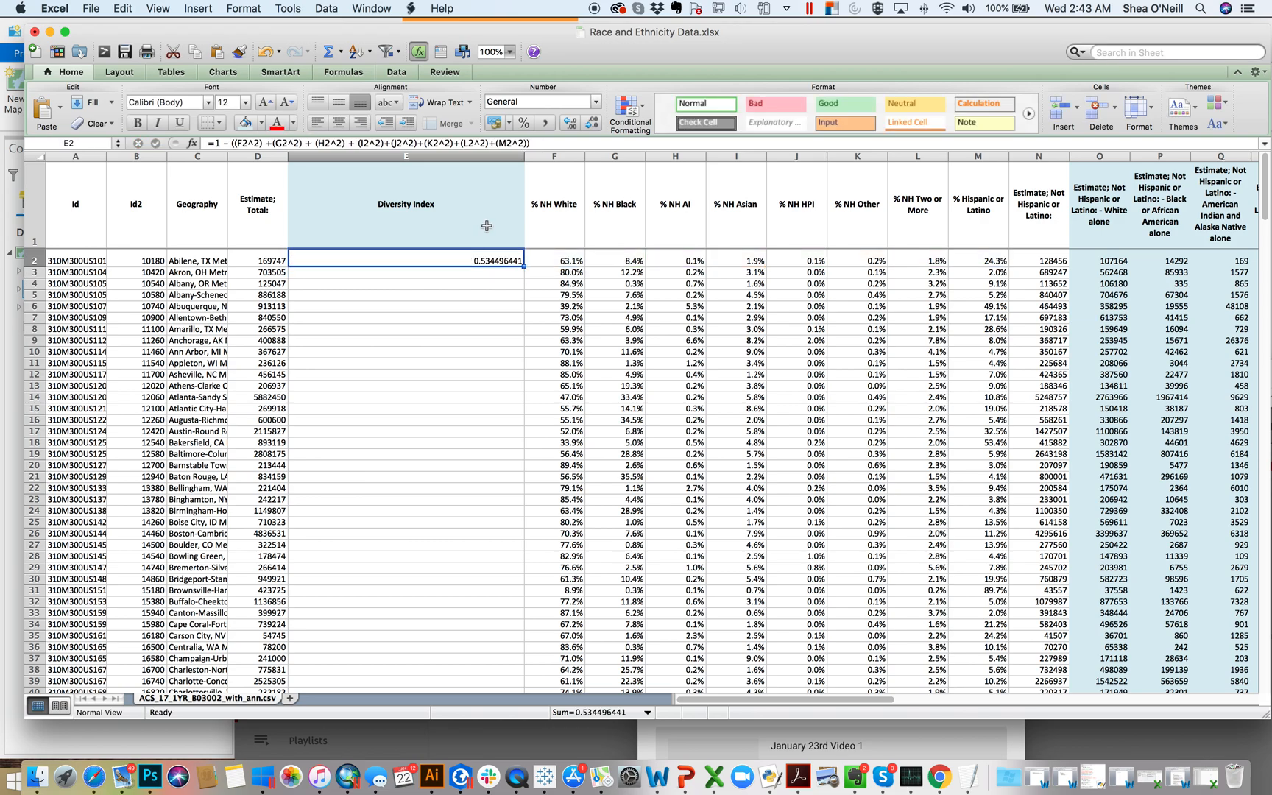
key(super+c)
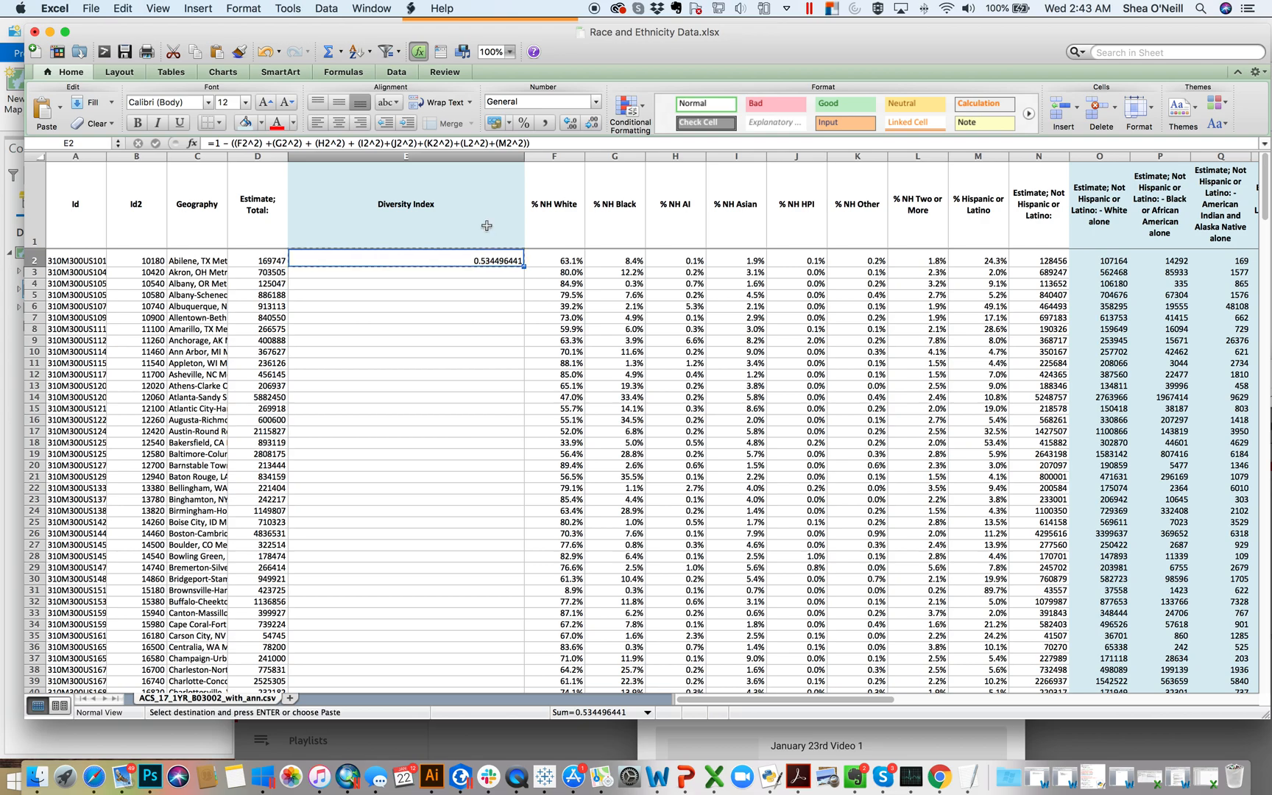
click(505, 273)
scroll(501, 375, down, 20)
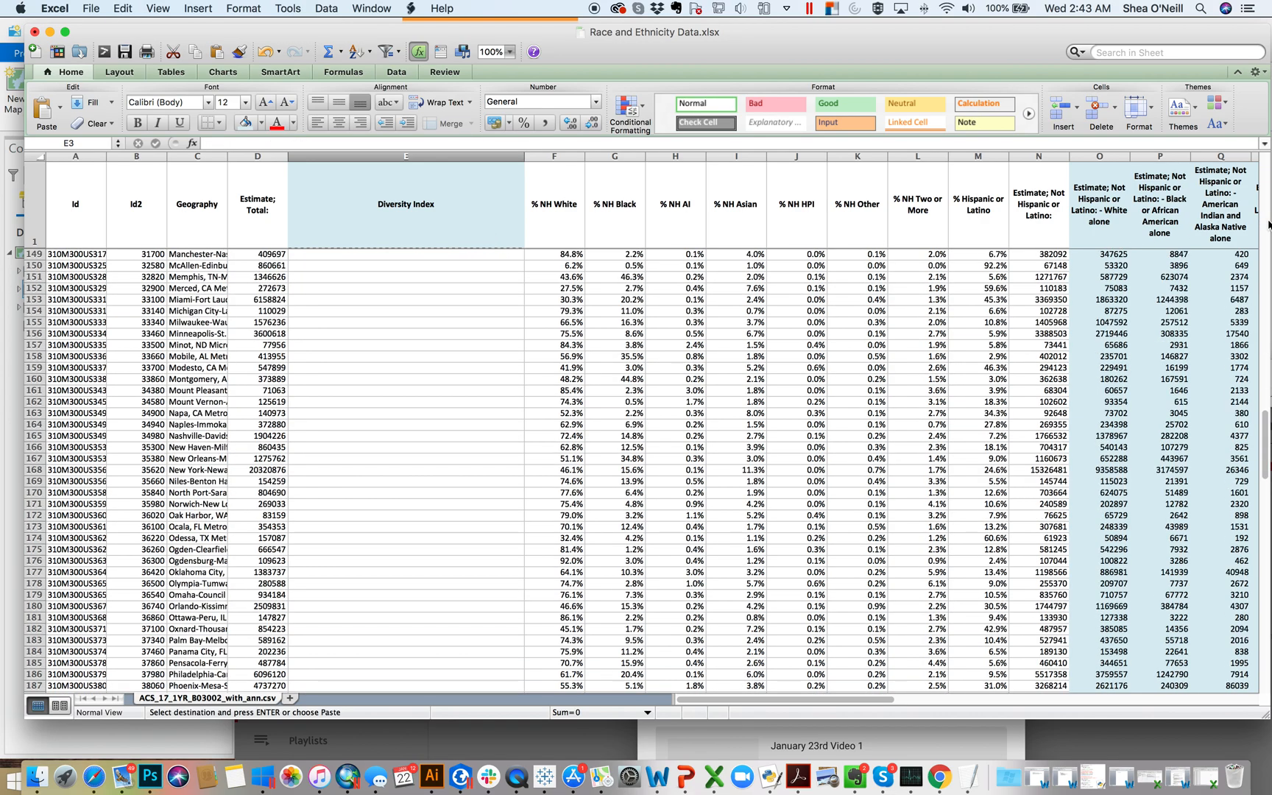
drag(1264, 440, 1263, 643)
shift+click(499, 320)
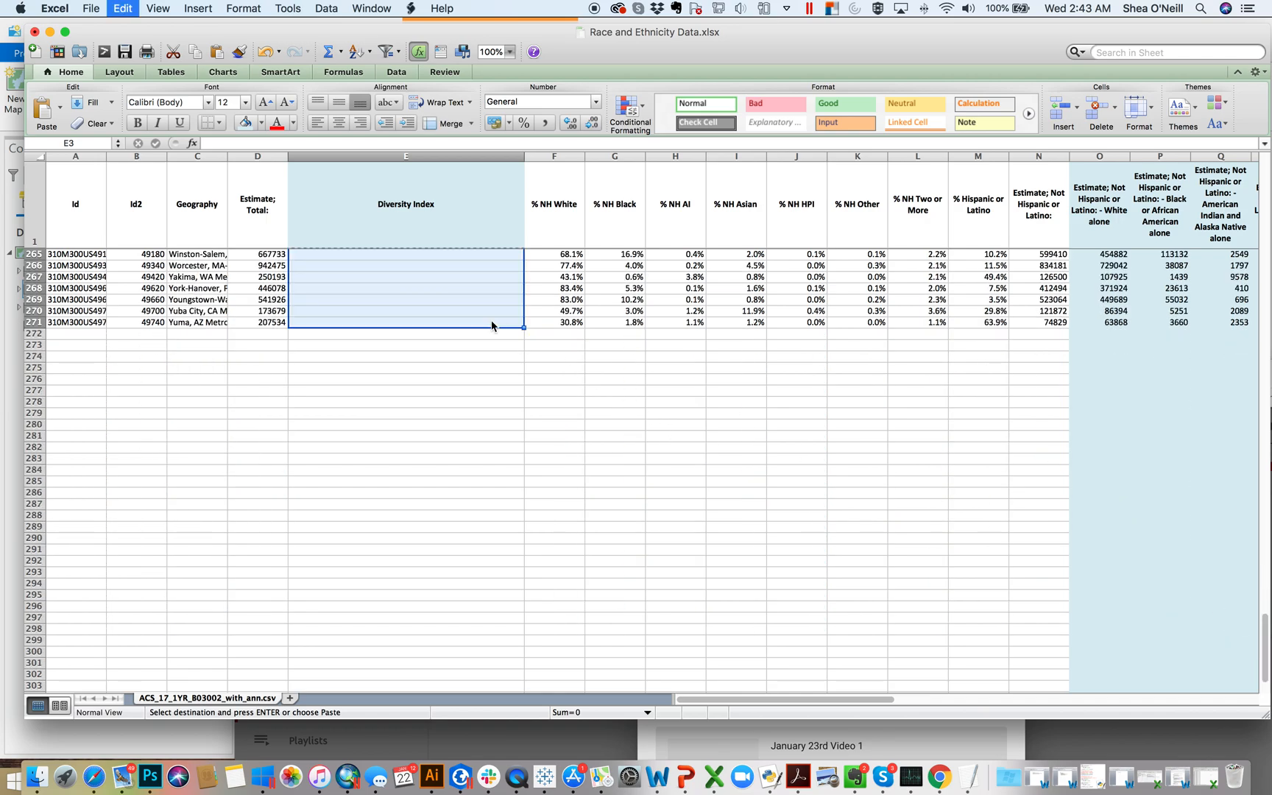
key(super+v)
scroll(491, 318, up, 20)
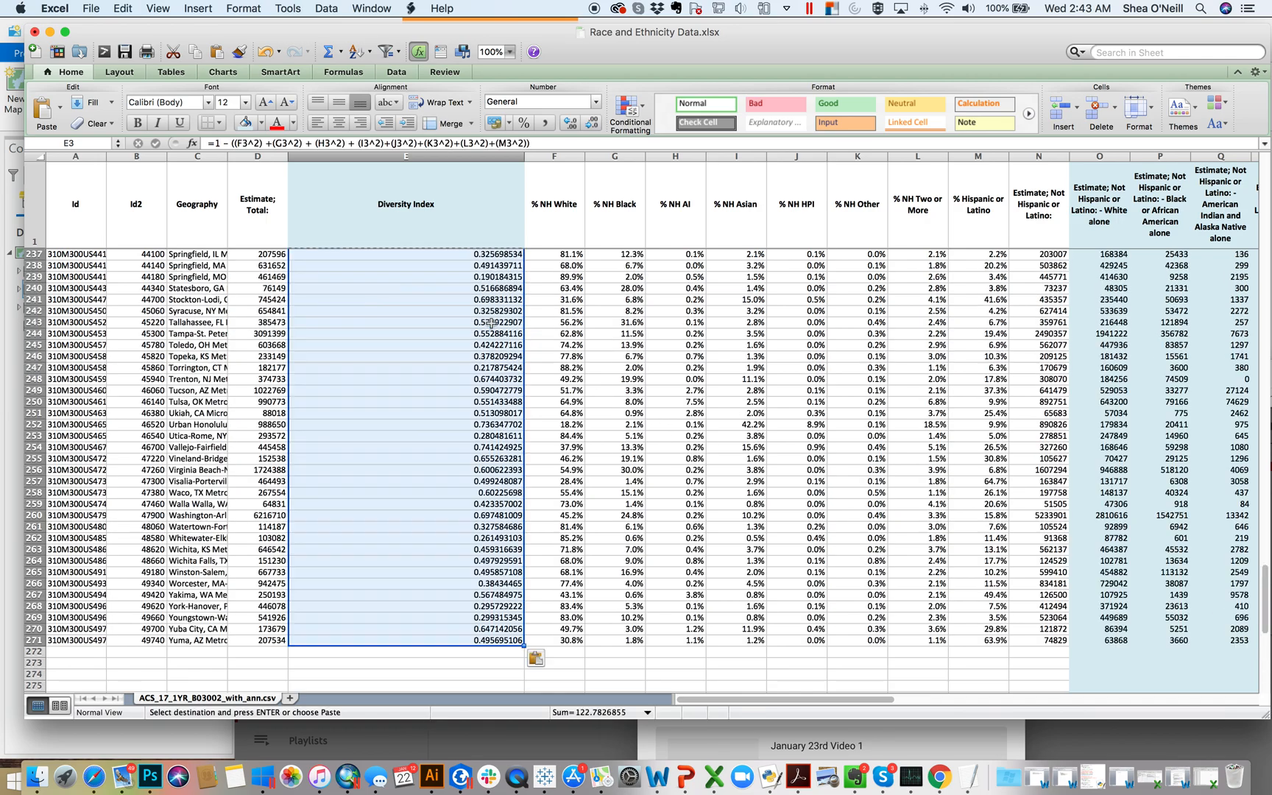
scroll(490, 321, up, 20)
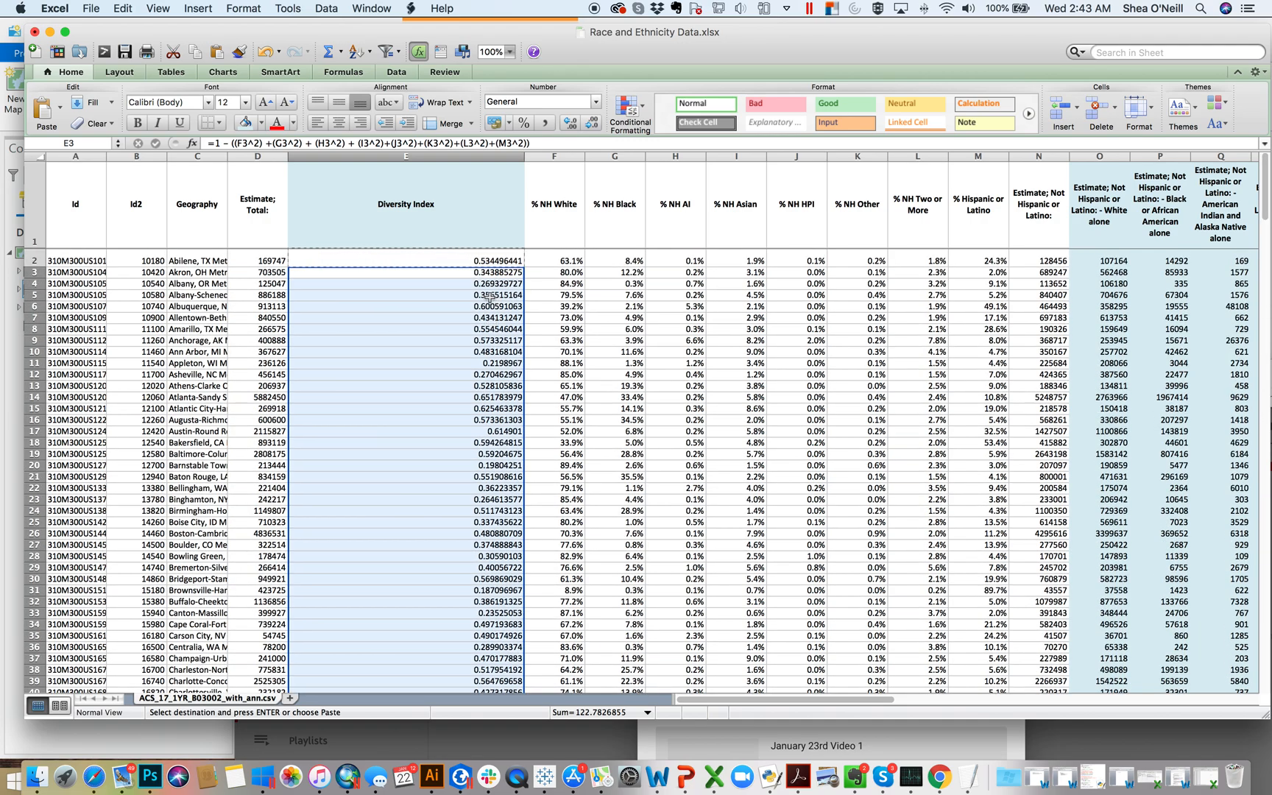
click(490, 296)
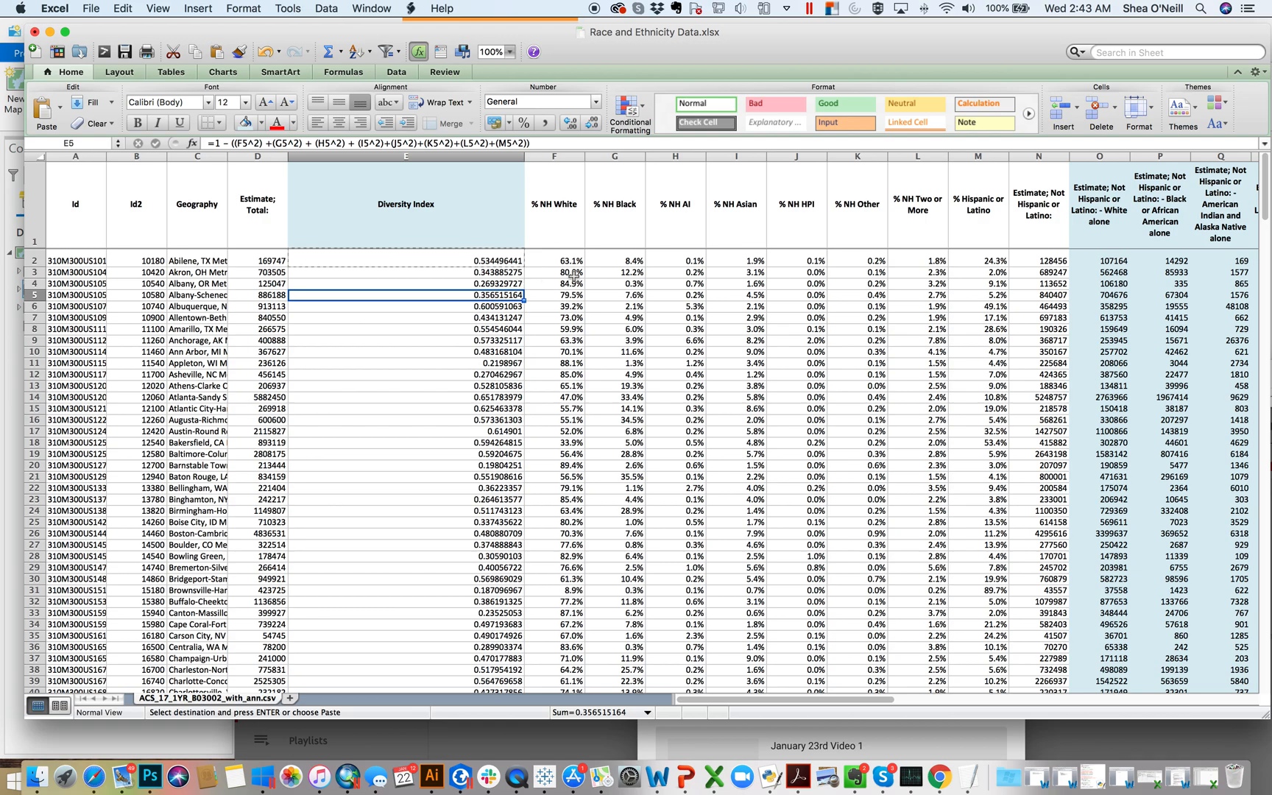
Step: Fill the whole Diversity Index column light blue and format its values as percentages with two decimal places
click(490, 153)
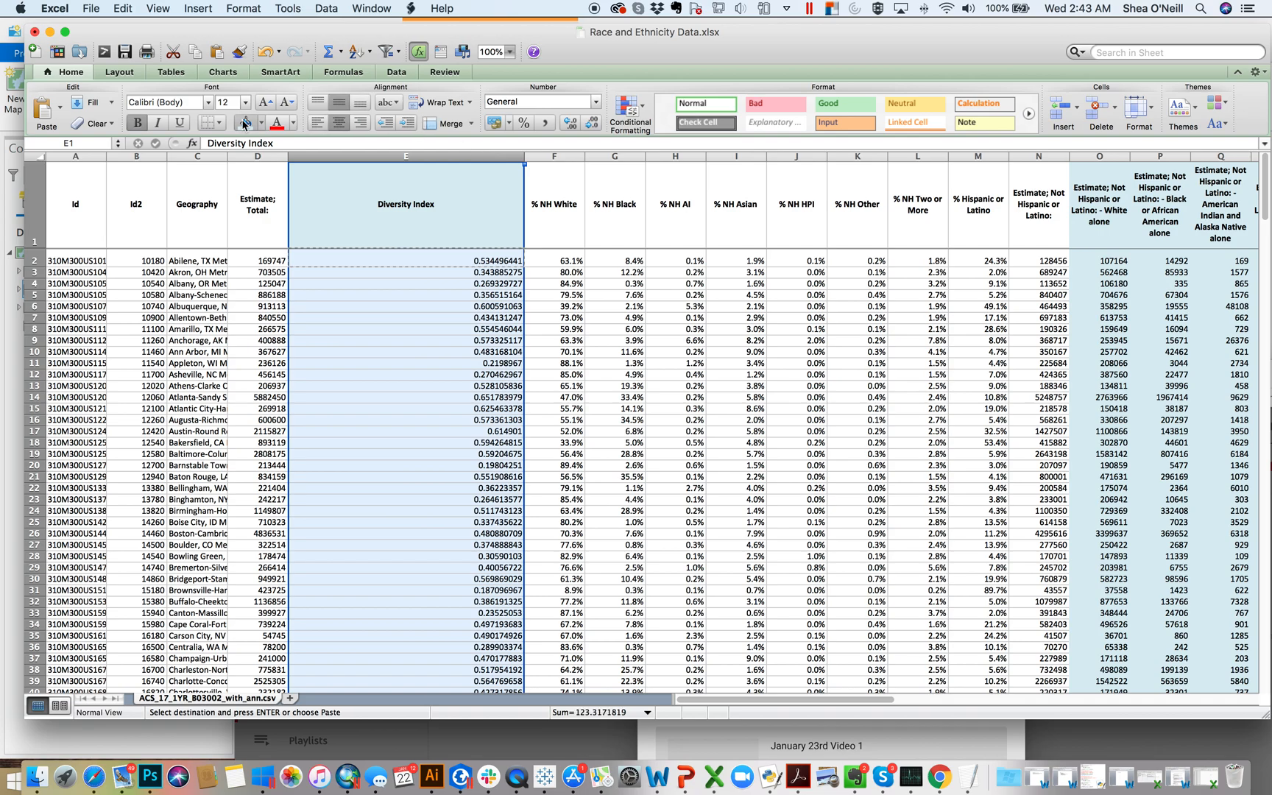
click(568, 123)
click(568, 122)
click(497, 273)
Step: Narrow the Diversity Index column to a width of about 23.33 (2.01 inches)
click(523, 164)
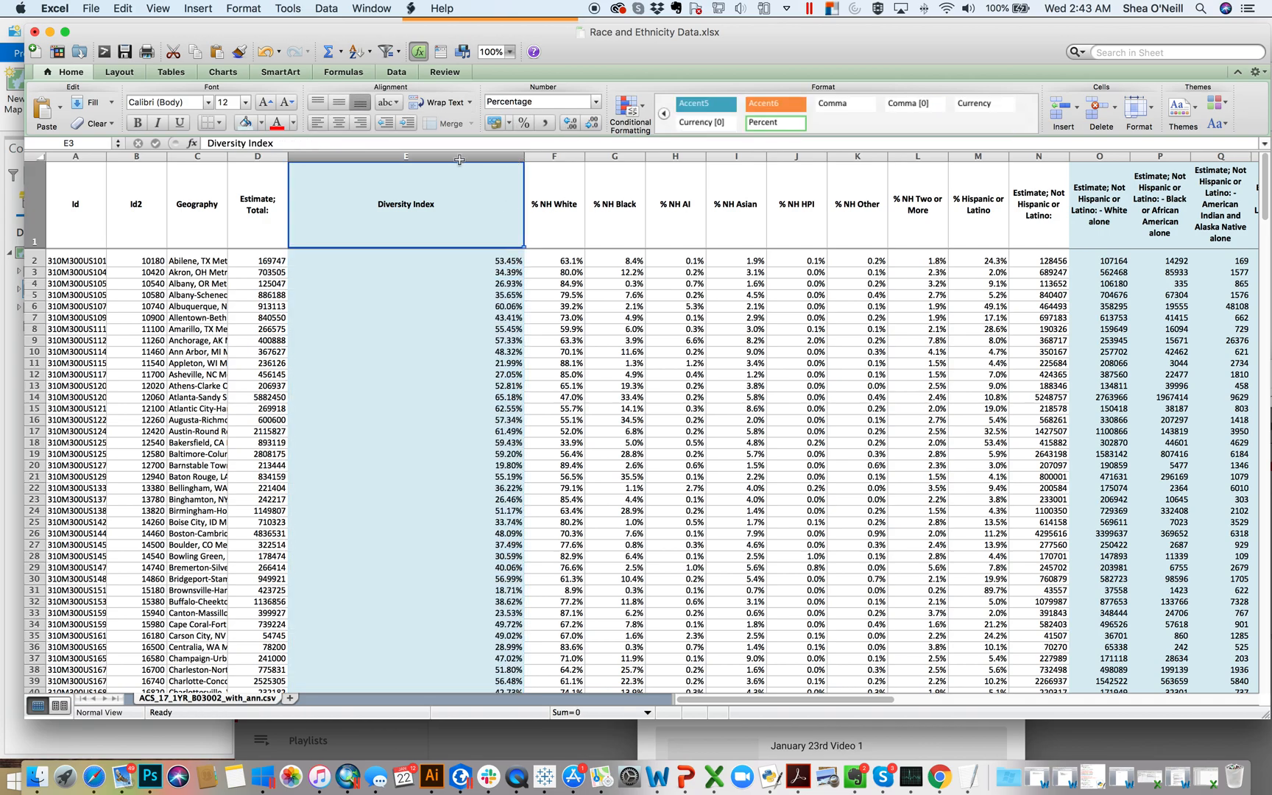
drag(524, 156, 398, 150)
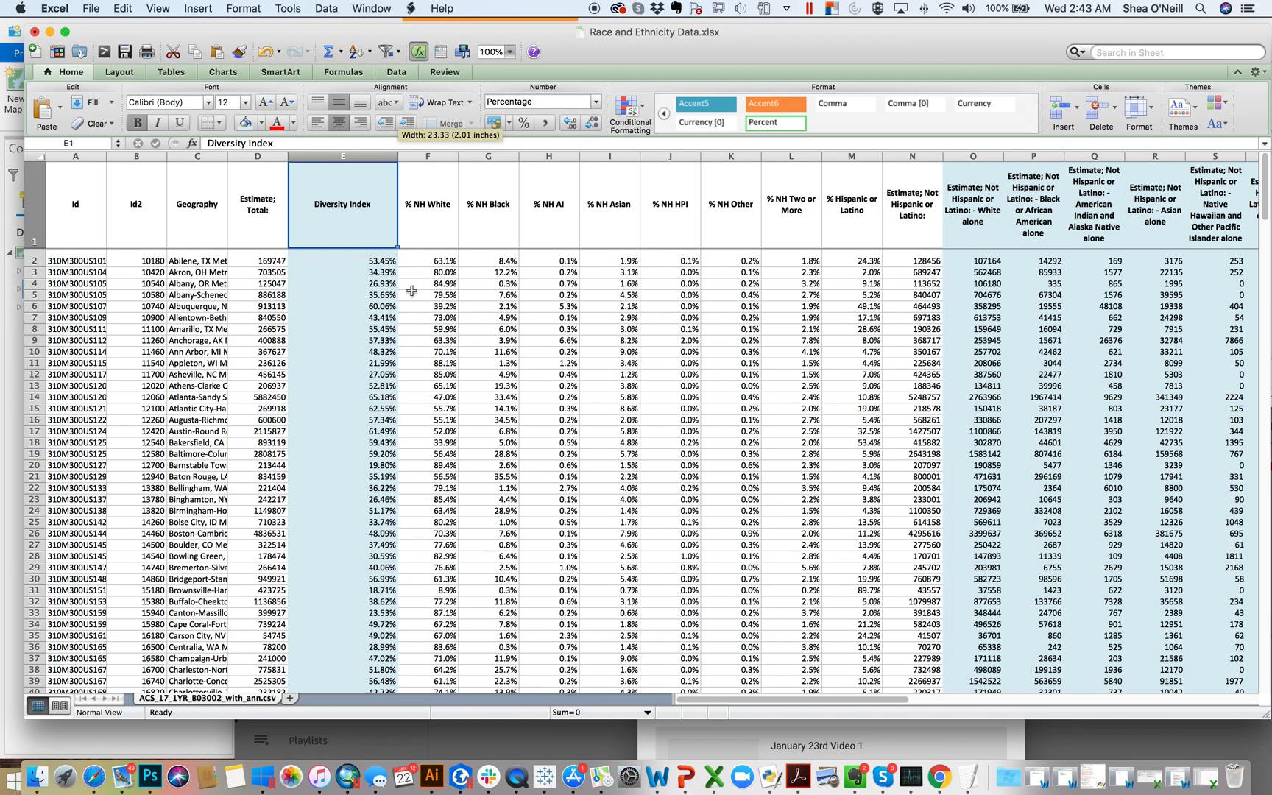
click(370, 293)
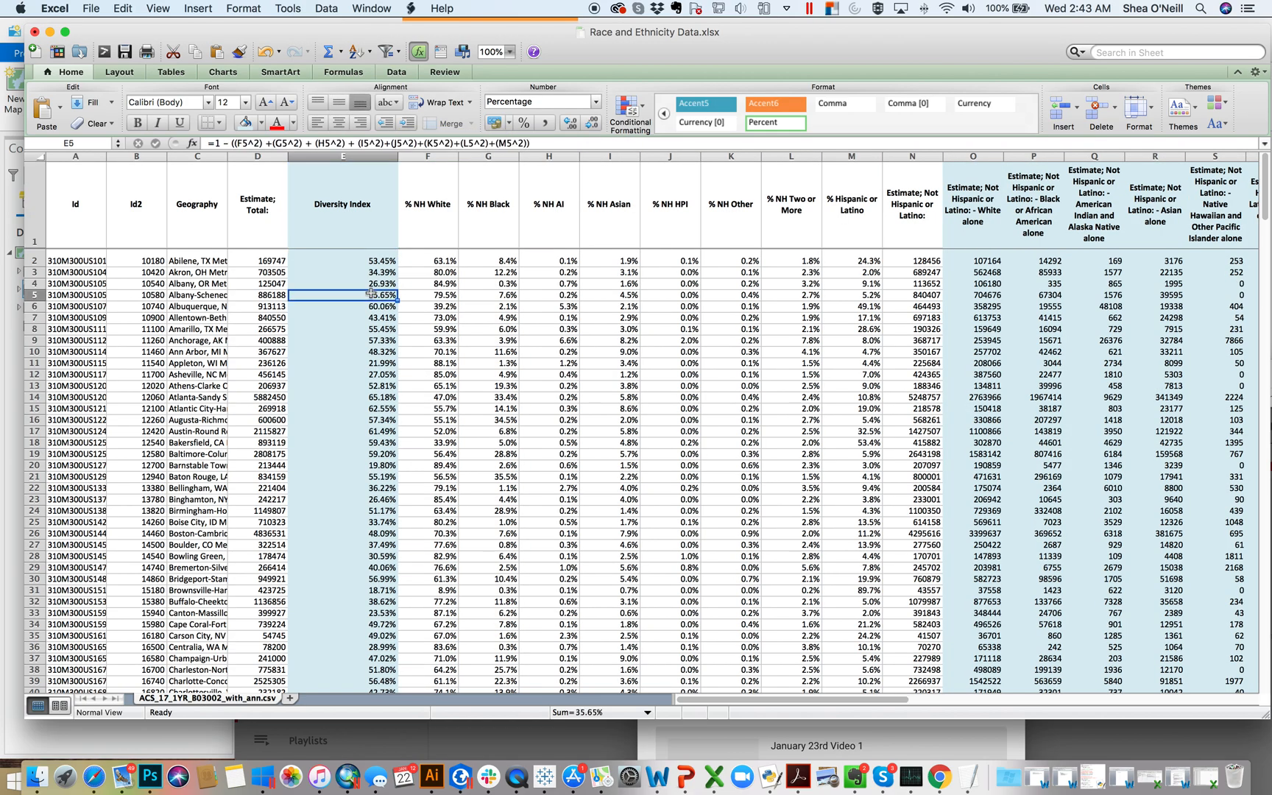